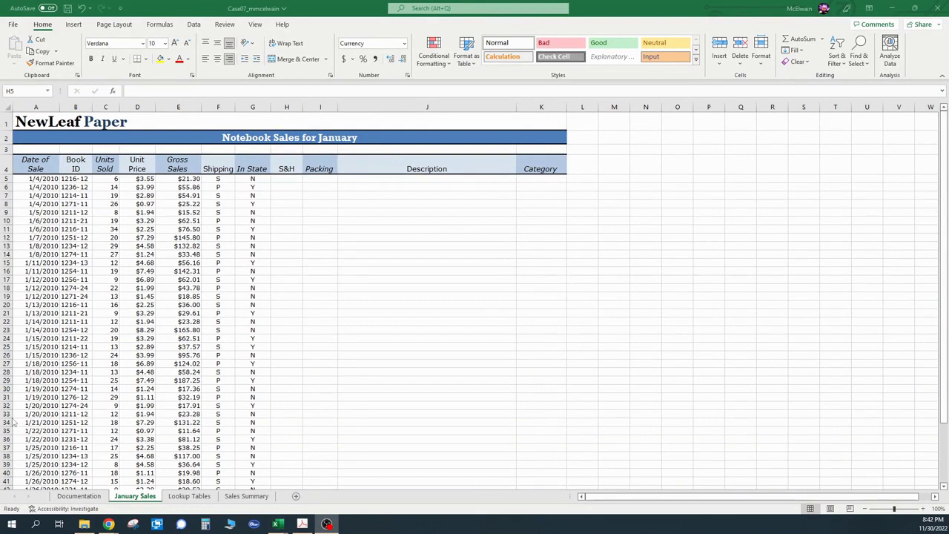
Check the author and date on the Documentation sheet, and read the January table instructions in the Case07 PDF in Adobe Acrobat.
{"action": "left_click", "coordinate": [82, 497]}
{"action": "left_click", "coordinate": [81, 496]}
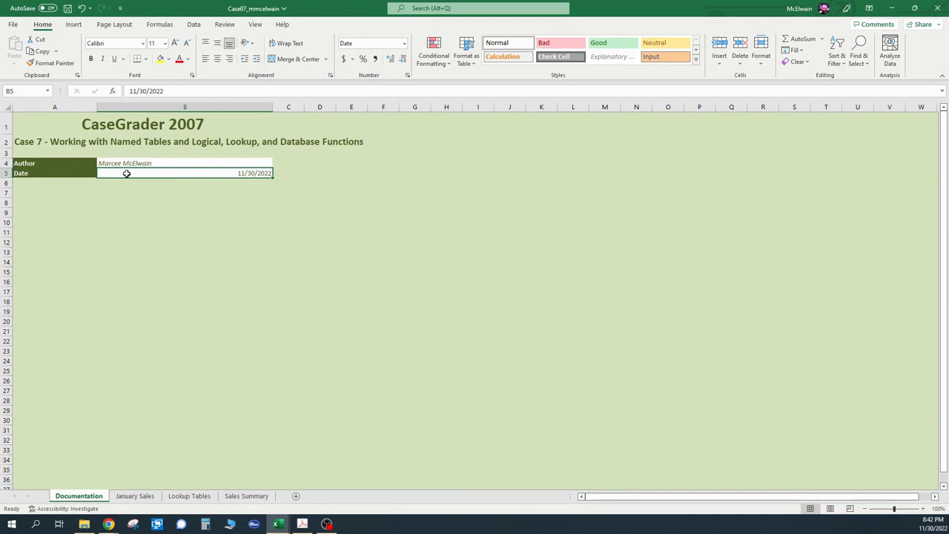
{"action": "left_click", "coordinate": [135, 496]}
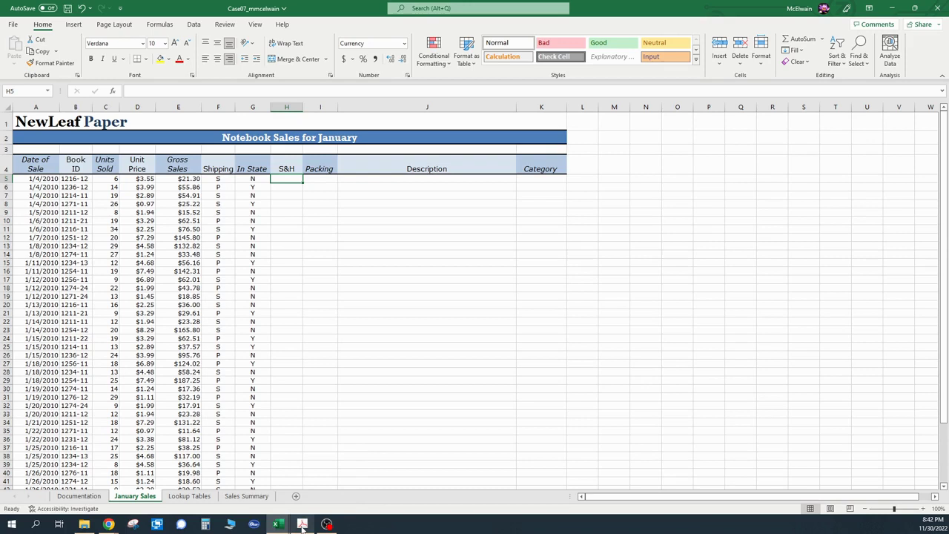
{"action": "mouse_move", "coordinate": [302, 526]}
{"action": "left_click", "coordinate": [302, 482]}
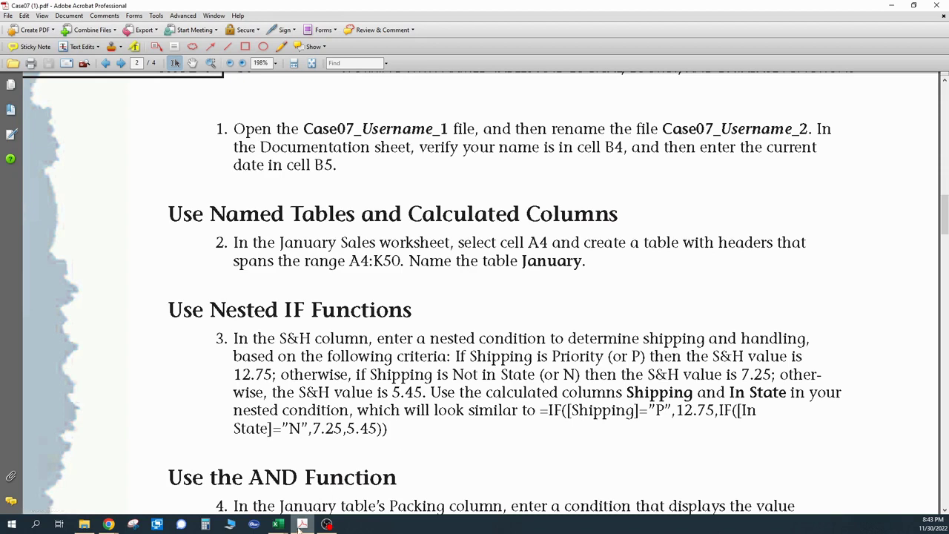
{"action": "left_click", "coordinate": [891, 8]}
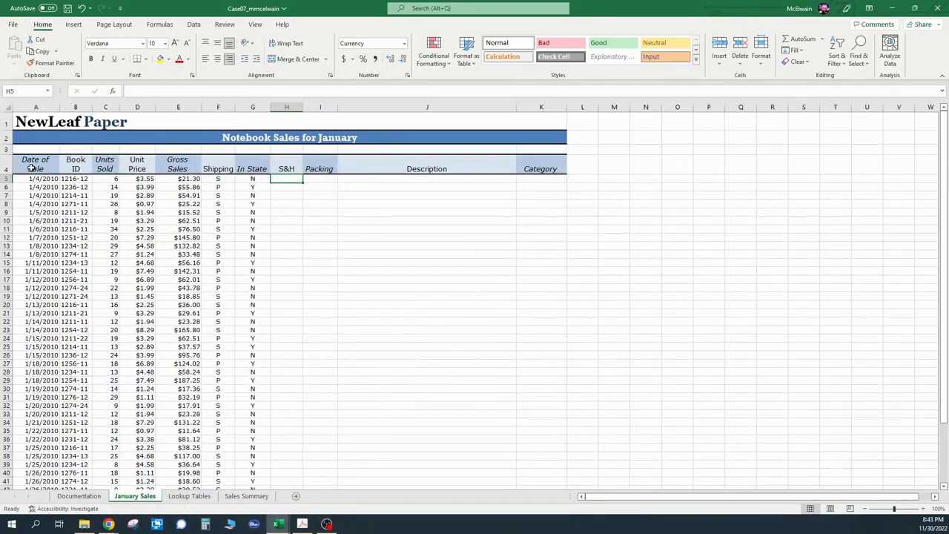
Create a table with headers from the range A4:K50 on the January Sales sheet.
{"action": "left_click", "coordinate": [31, 167]}
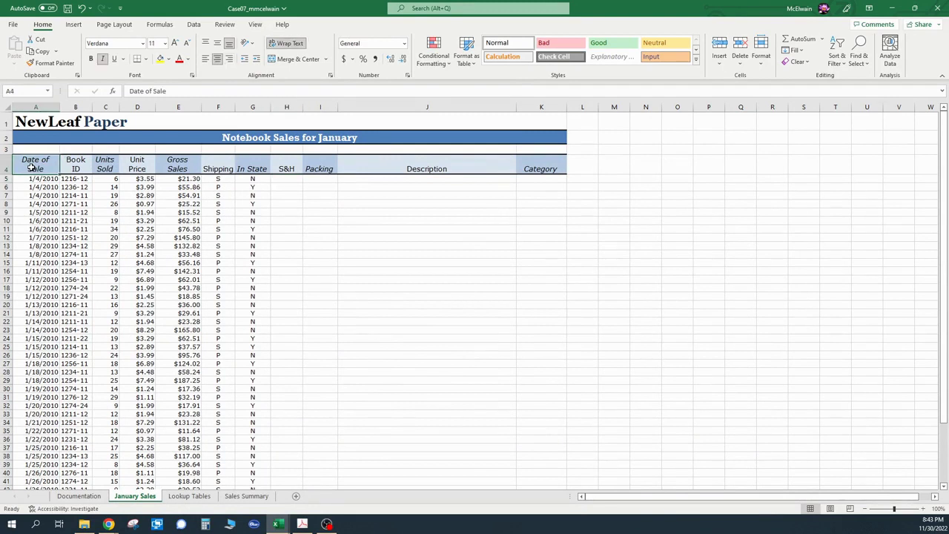
{"action": "left_click", "coordinate": [74, 25]}
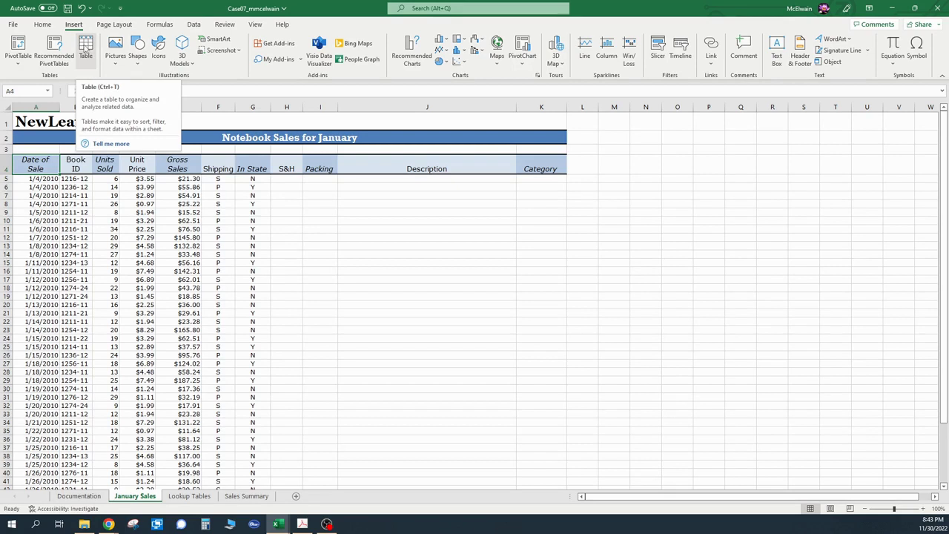
{"action": "left_click", "coordinate": [85, 48]}
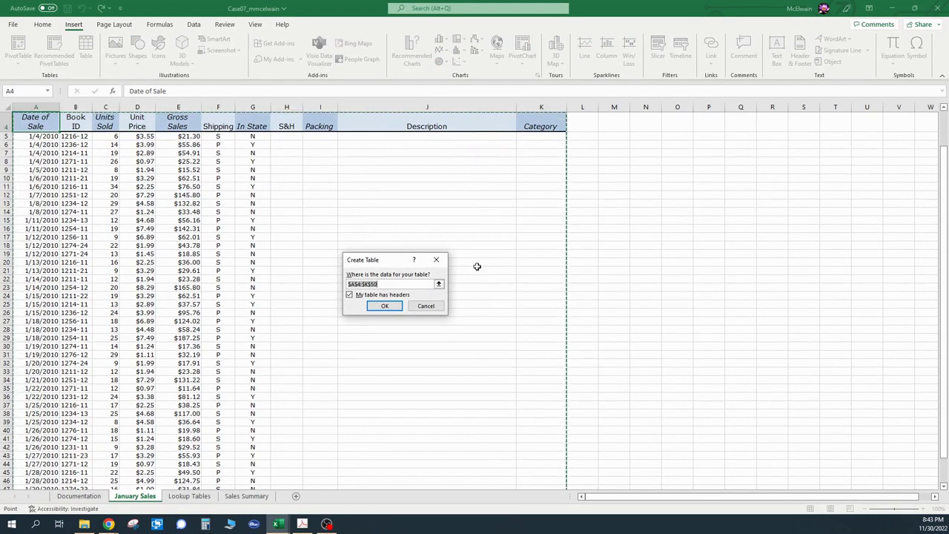
{"action": "left_click", "coordinate": [385, 306]}
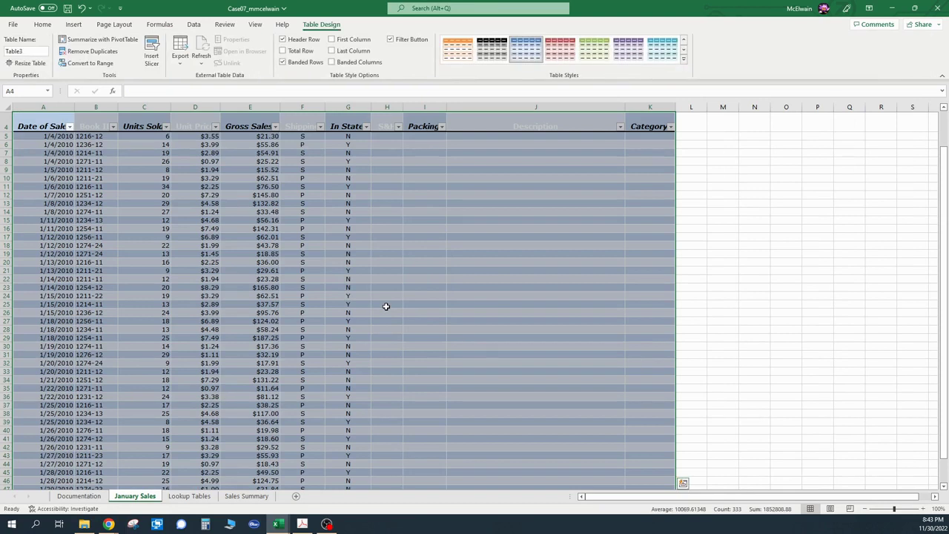
Name the new table January.
{"action": "left_click", "coordinate": [30, 52]}
{"action": "type", "text": "January"}
{"action": "key", "text": "Return"}
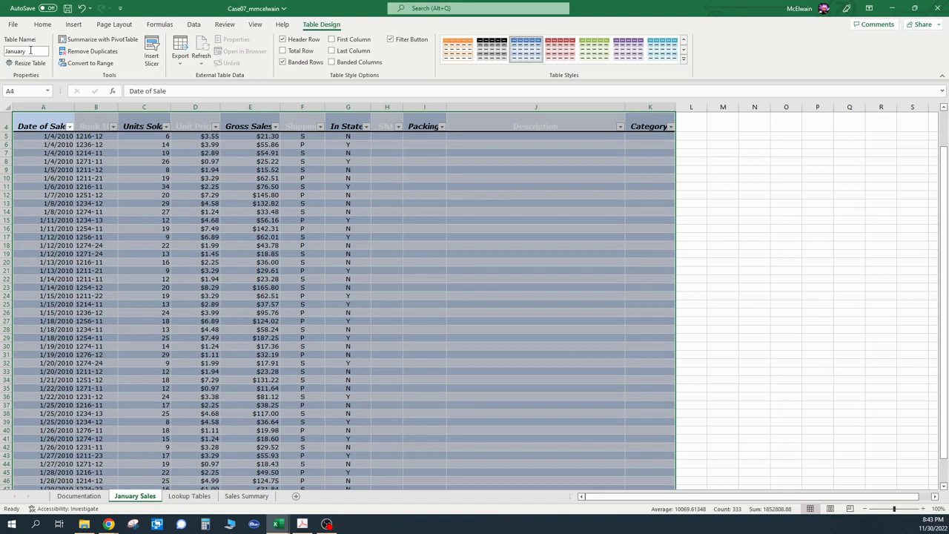
Examine the nested IF instructions for the S&H column in the Case07 PDF, including the shipping values and the sample formula.
{"action": "left_click", "coordinate": [303, 525]}
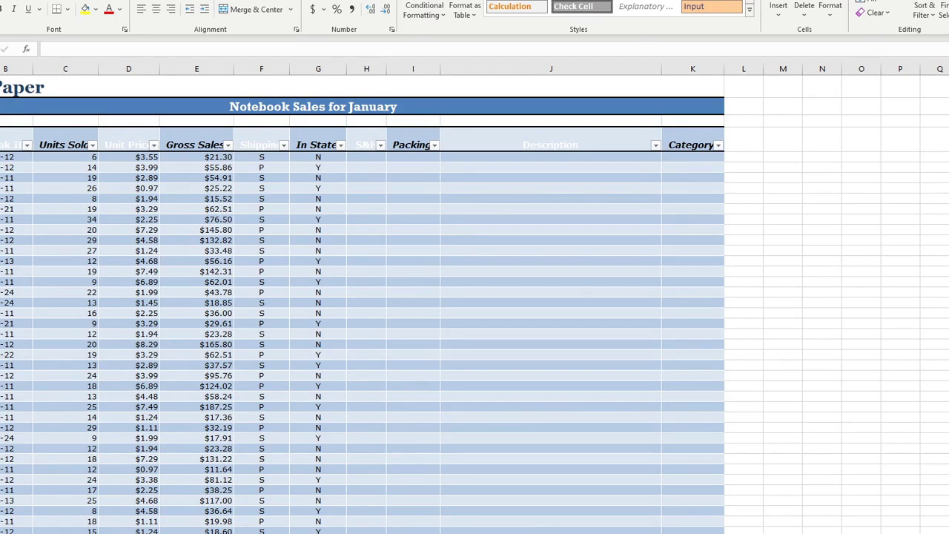
{"action": "key", "text": "alt+Tab"}
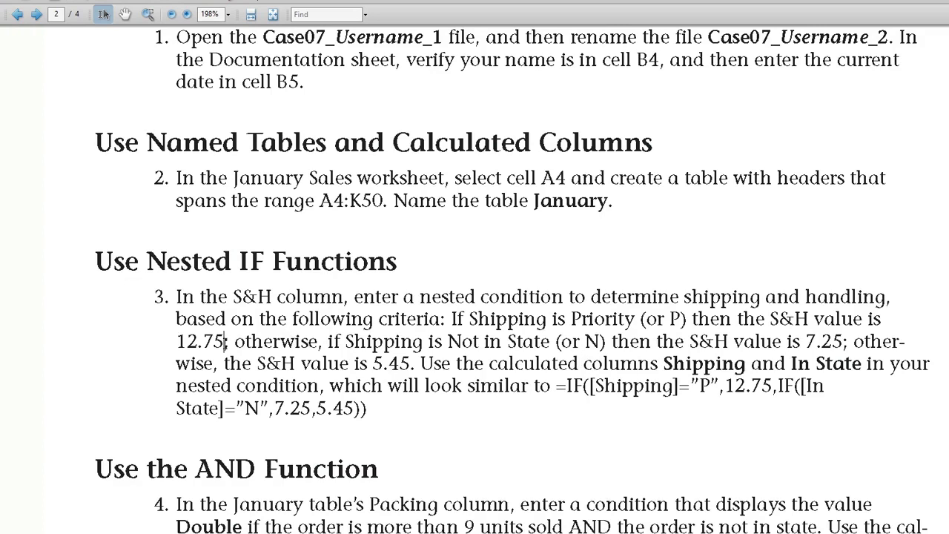
{"action": "left_click_drag", "start_coordinate": [226, 340], "coordinate": [163, 335]}
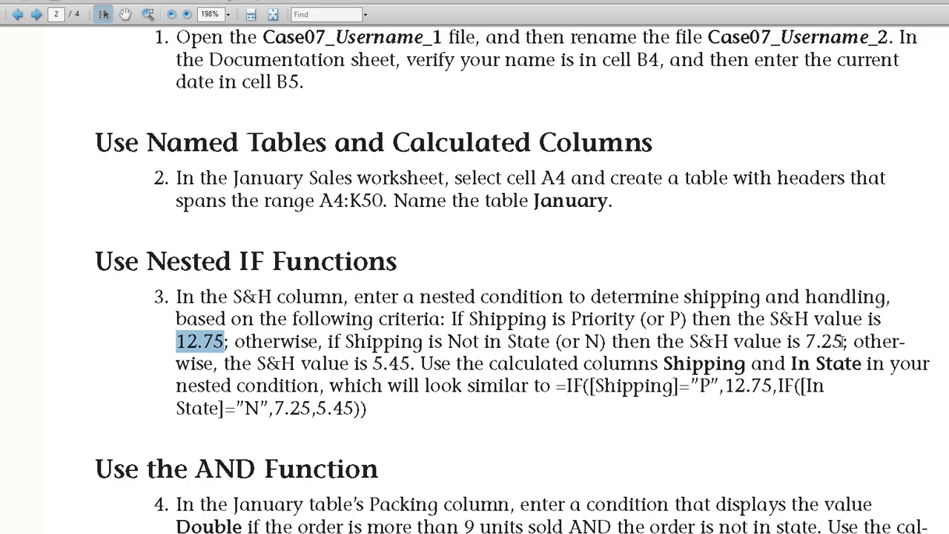
{"action": "left_click_drag", "start_coordinate": [845, 342], "coordinate": [806, 341]}
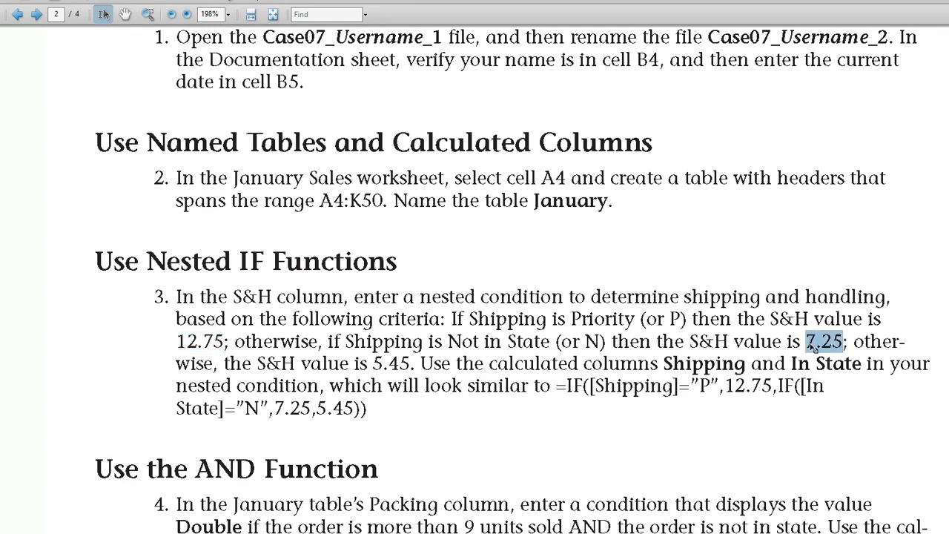
{"action": "double_click", "coordinate": [356, 407]}
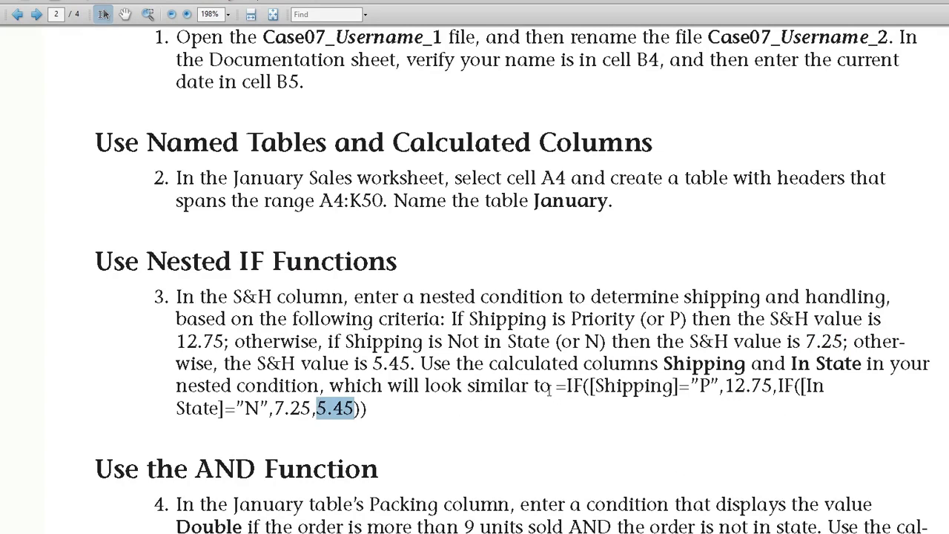
{"action": "left_click_drag", "start_coordinate": [556, 385], "coordinate": [811, 418]}
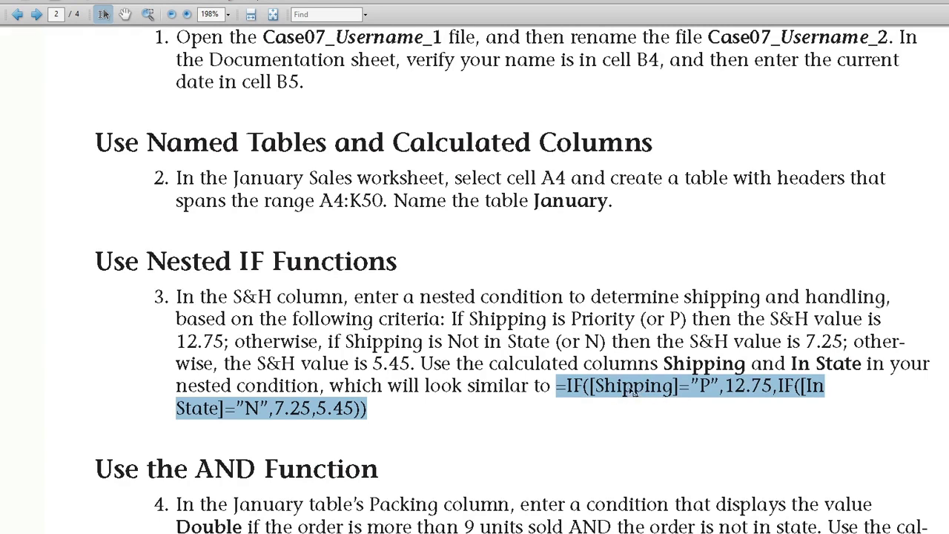
{"action": "left_click_drag", "start_coordinate": [634, 391], "coordinate": [822, 399]}
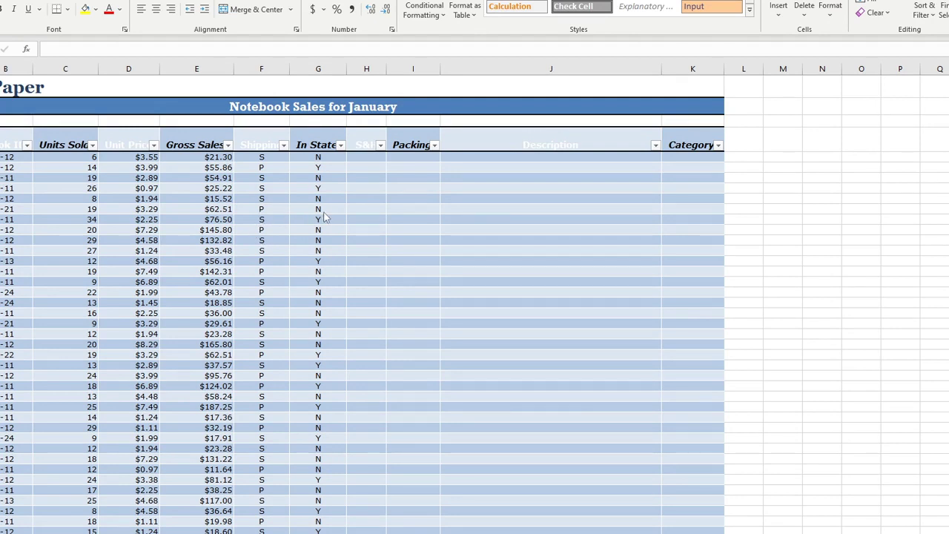
Search for the IF function and insert it in cell H10 of the January table's S&H column in Excel.
{"action": "left_click", "coordinate": [364, 210]}
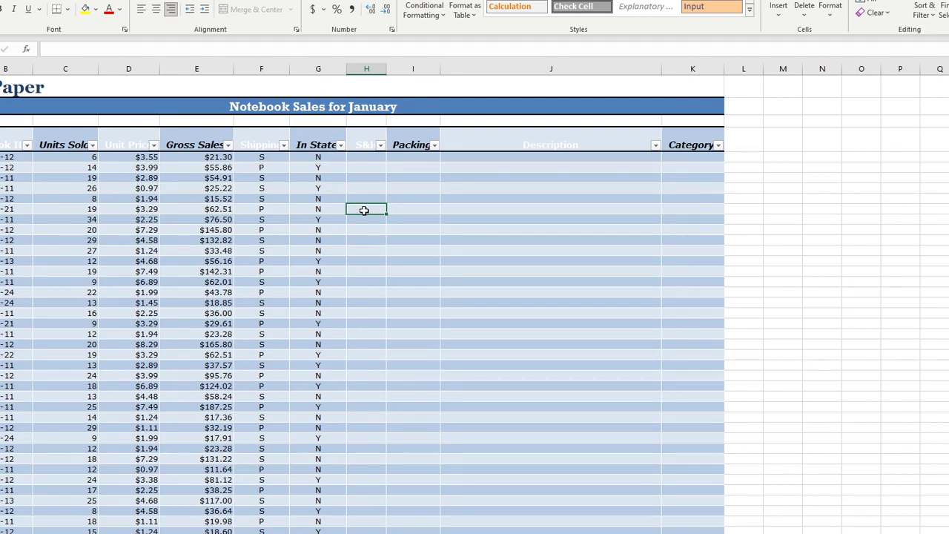
{"action": "left_click", "coordinate": [30, 51]}
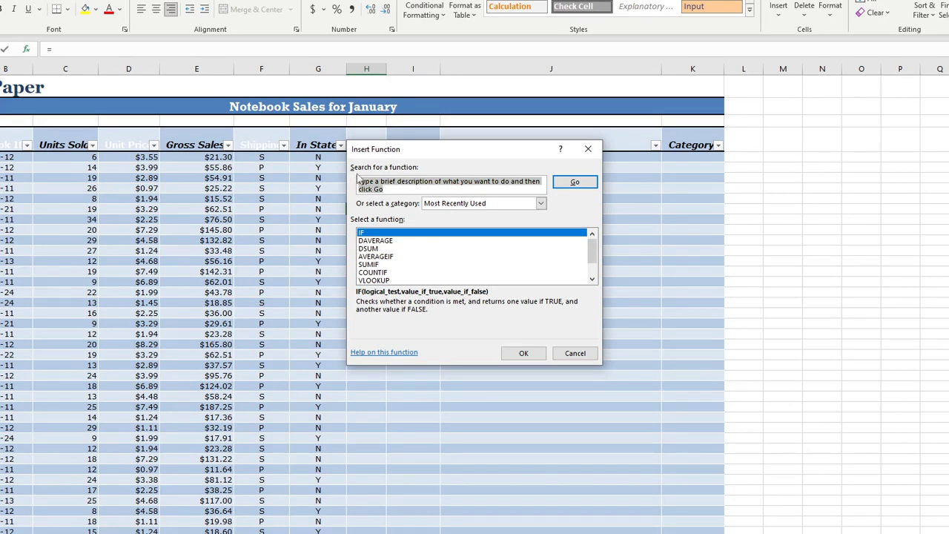
{"action": "key", "text": "BackSpace"}
{"action": "type", "text": "if"}
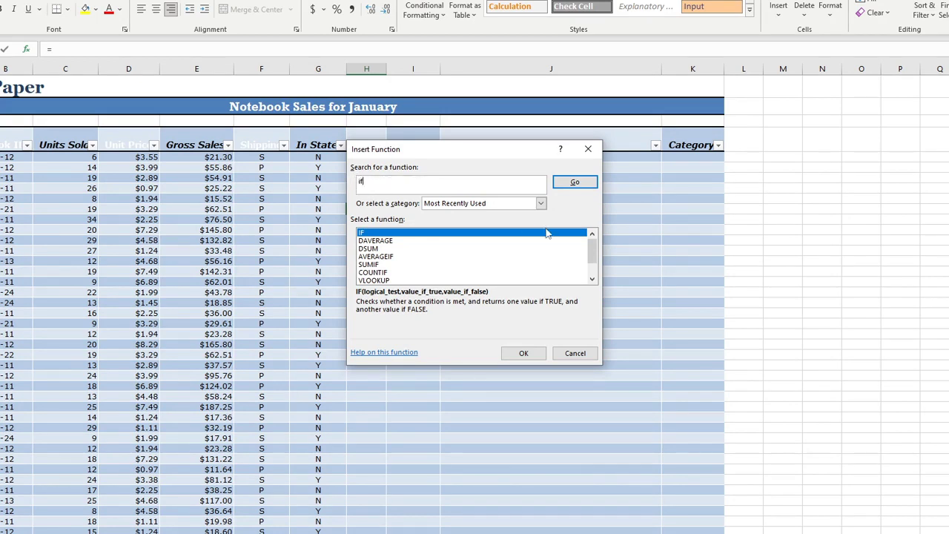
{"action": "left_click", "coordinate": [578, 184]}
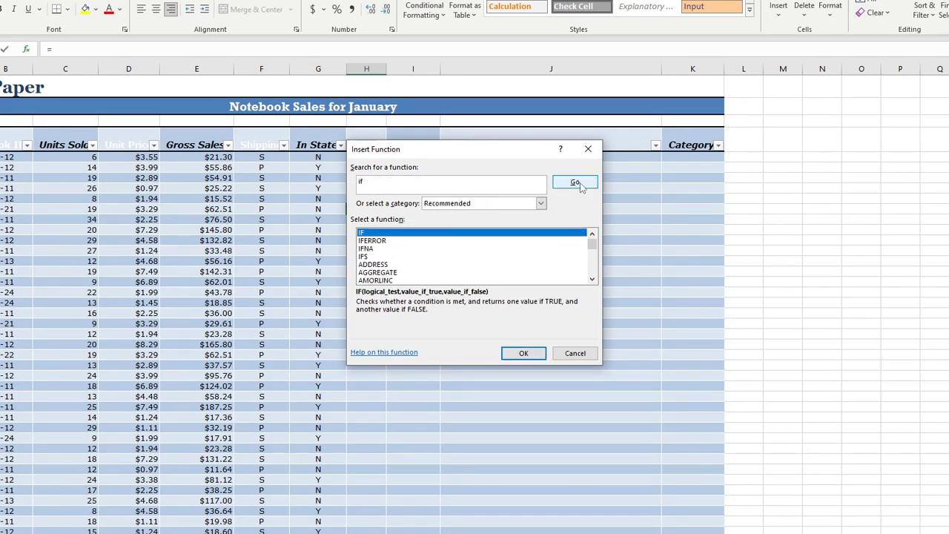
{"action": "double_click", "coordinate": [383, 238]}
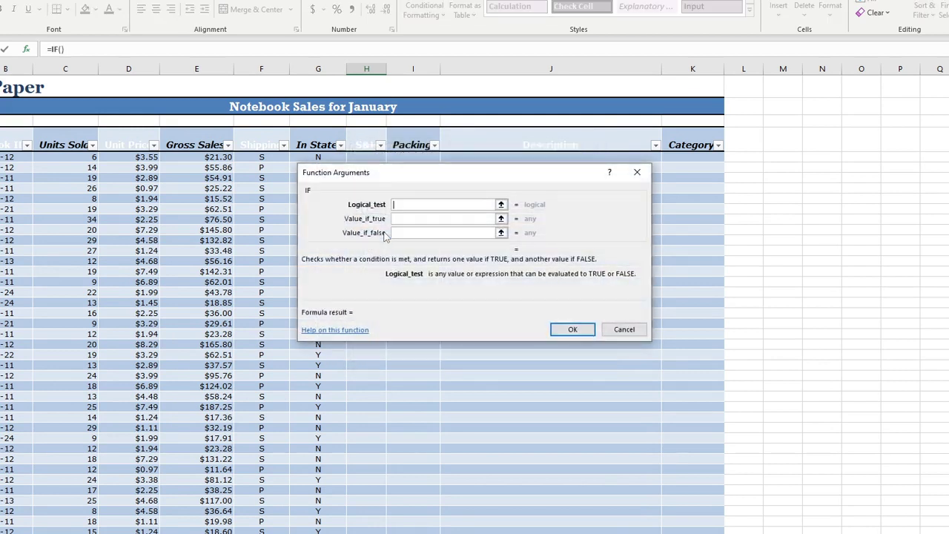
{"action": "left_click_drag", "start_coordinate": [434, 175], "coordinate": [560, 254]}
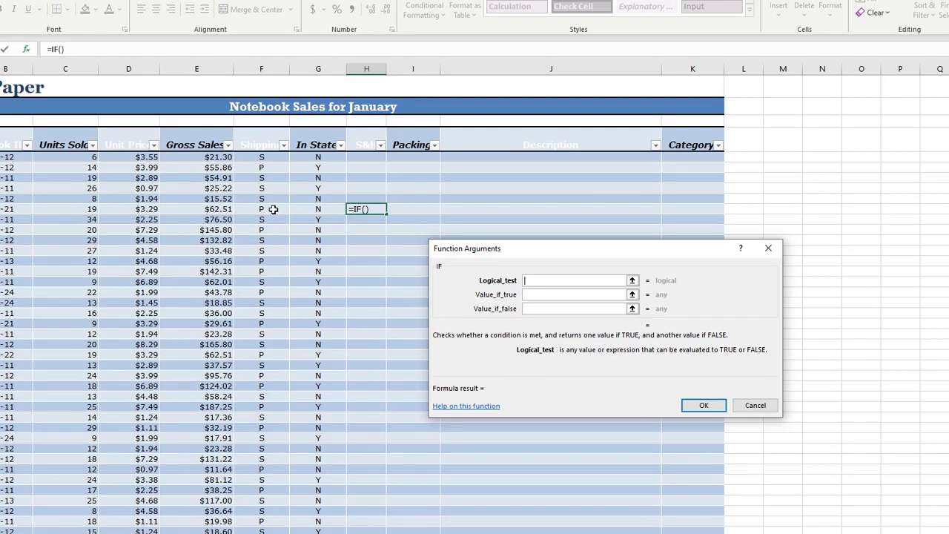
{"action": "left_click", "coordinate": [273, 210]}
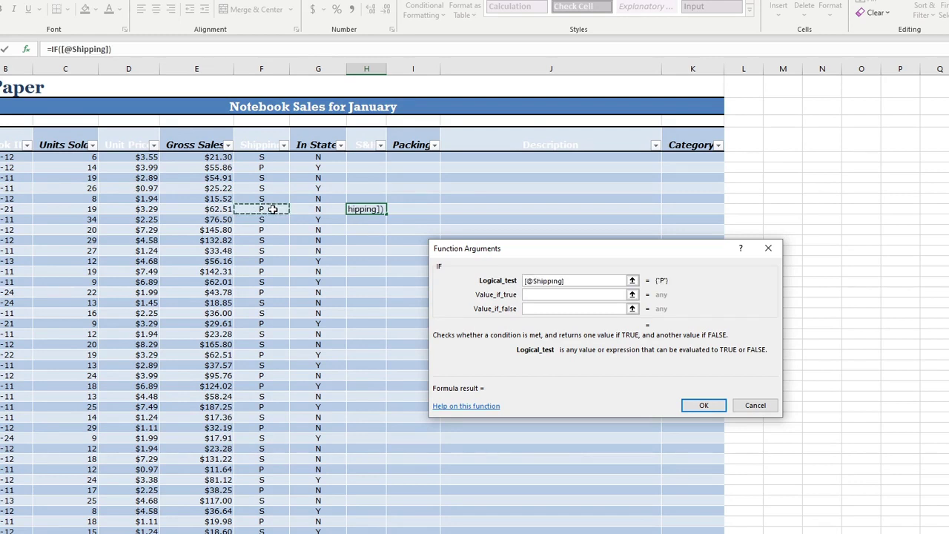
{"action": "type", "text": "="}
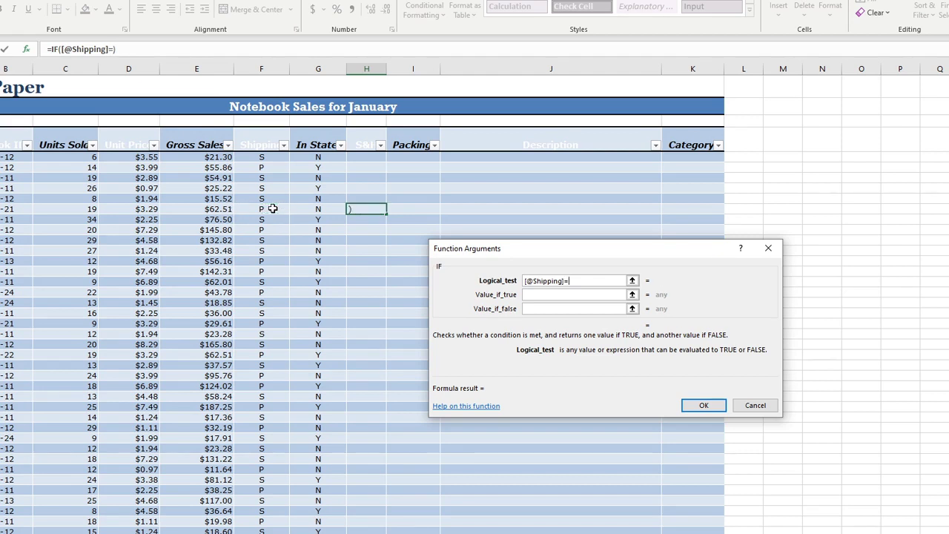
{"action": "type", "text": "\"p\""}
{"action": "left_click", "coordinate": [536, 295]}
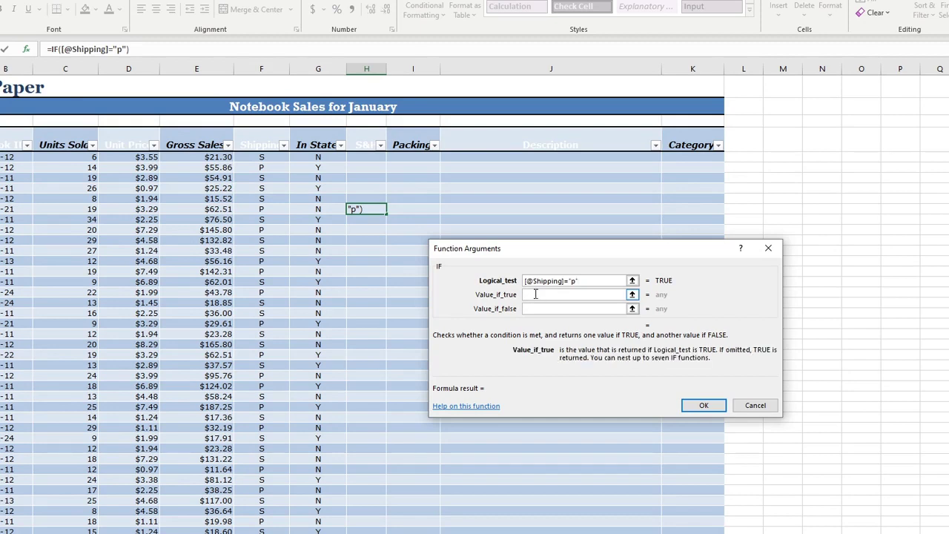
{"action": "type", "text": "12.75"}
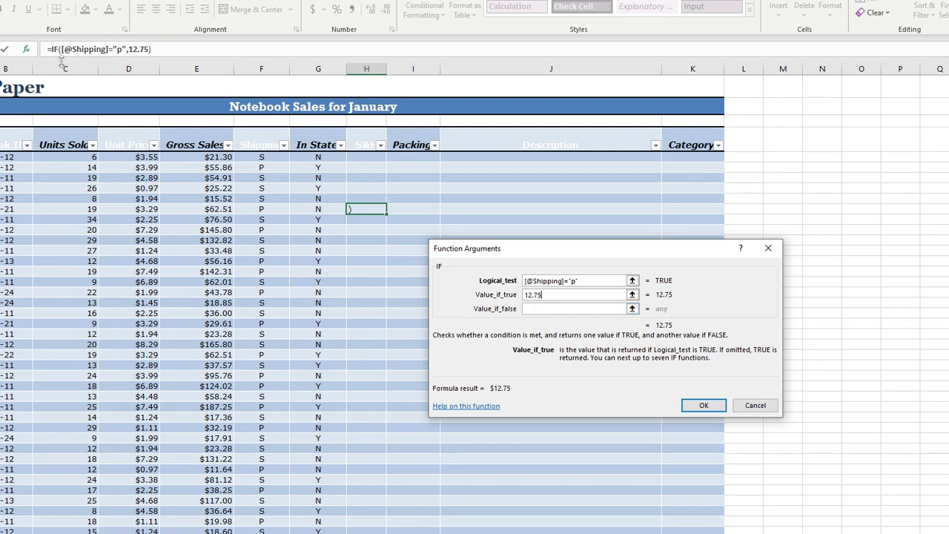
Set the value if false to the nested condition IF([@[In State]]="N",7.25, 5.45) and apply the formula to the S&H column.
{"action": "left_click", "coordinate": [530, 309]}
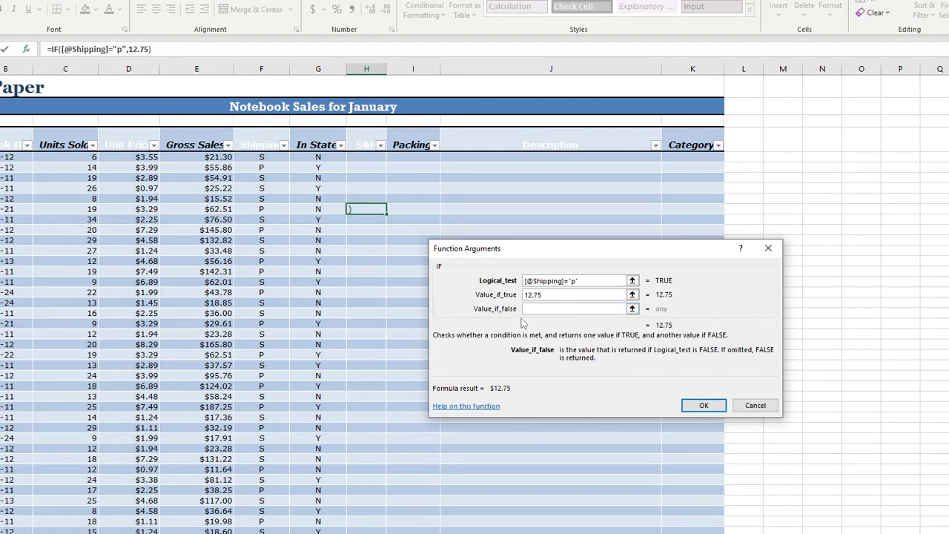
{"action": "type", "text": "IF"}
{"action": "type", "text": "("}
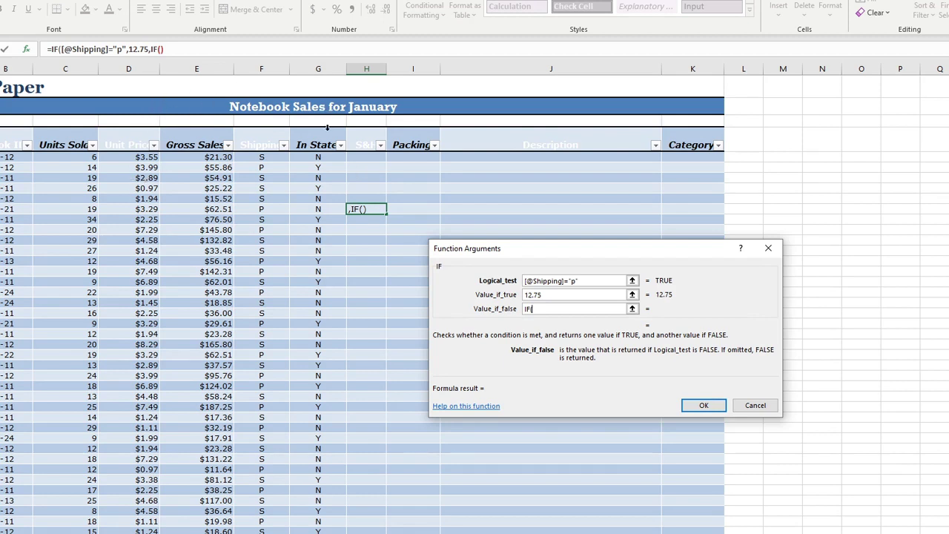
{"action": "left_click", "coordinate": [324, 212]}
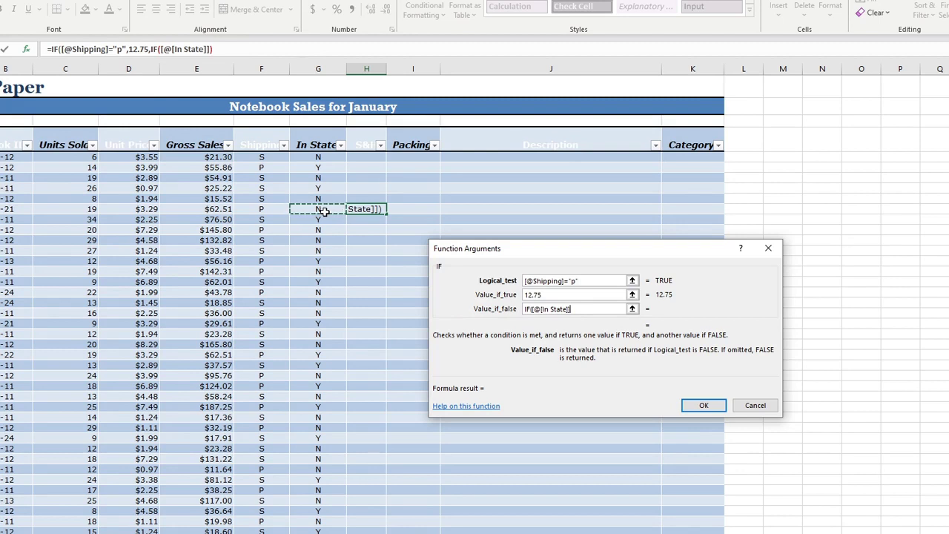
{"action": "type", "text": "="}
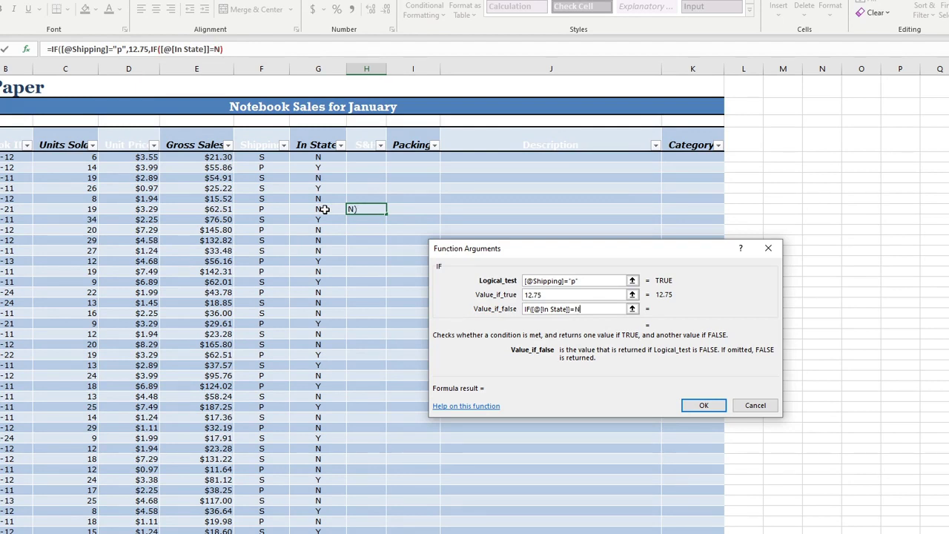
{"action": "type", "text": "\"N\","}
{"action": "type", "text": "7.25"}
{"action": "type", "text": "5."}
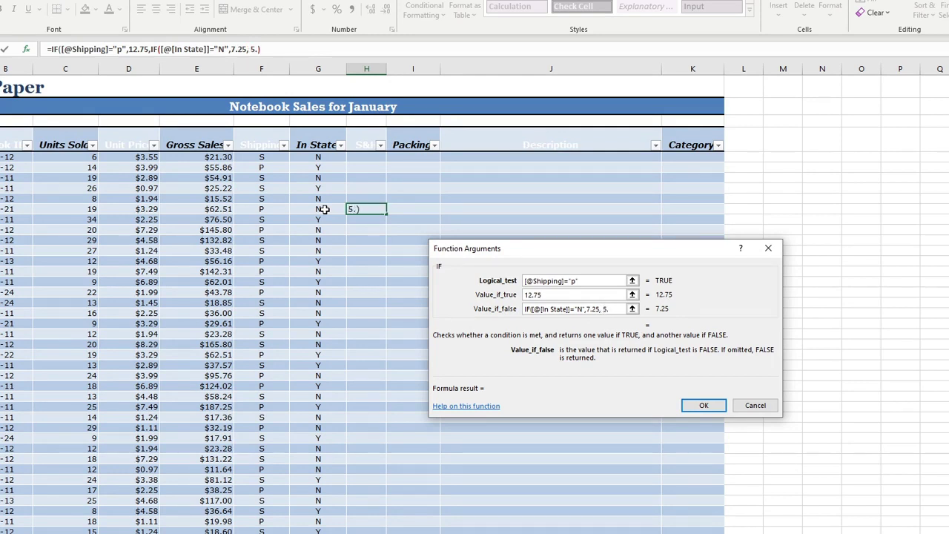
{"action": "type", "text": "45)"}
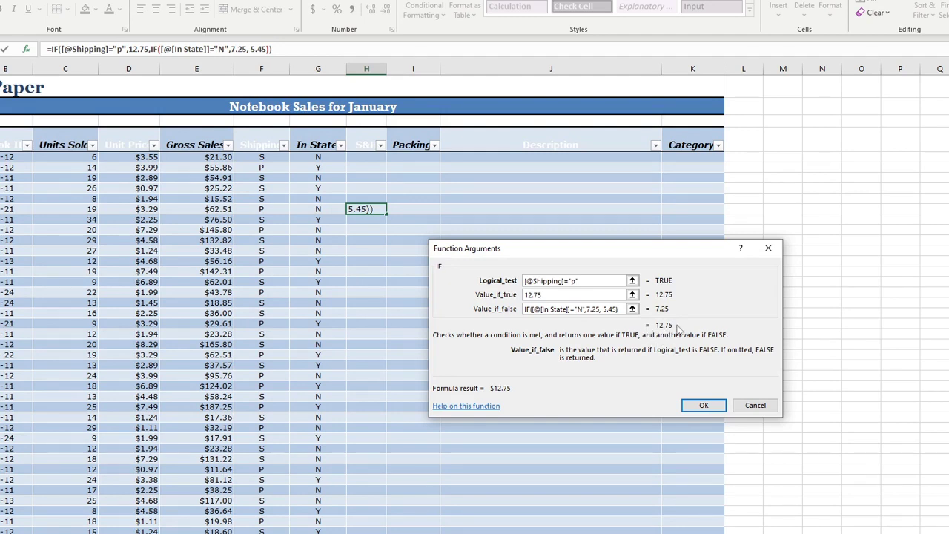
{"action": "left_click", "coordinate": [704, 407]}
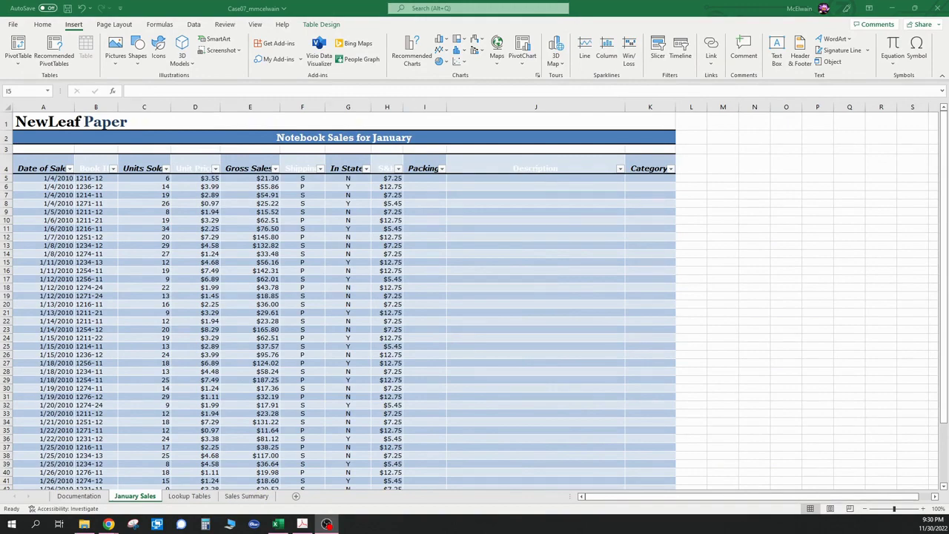
Read the AND function instructions for the Packing column in the Case07 PDF in Adobe Acrobat.
{"action": "left_click", "coordinate": [301, 524]}
{"action": "left_click_drag", "start_coordinate": [385, 136], "coordinate": [383, 78]}
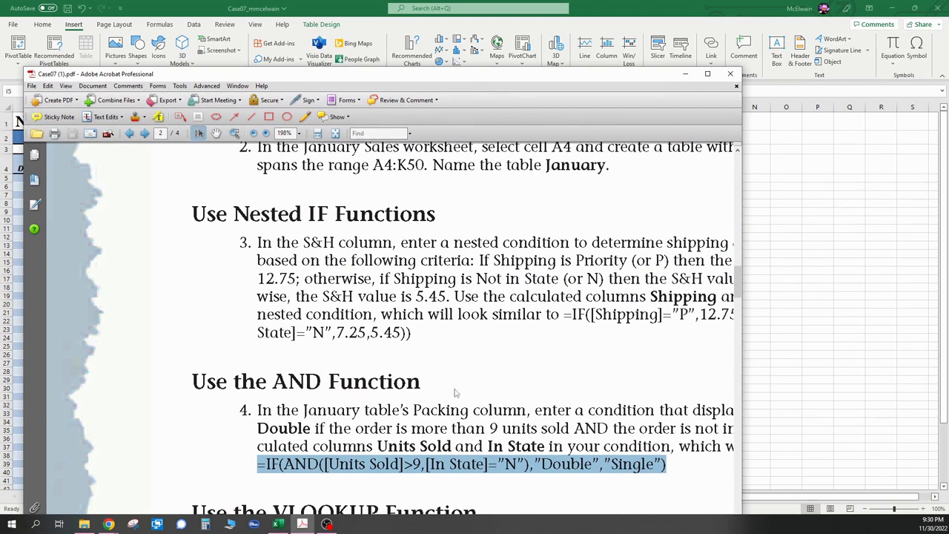
{"action": "scroll", "coordinate": [463, 394], "scroll_direction": "down", "scroll_amount": 1}
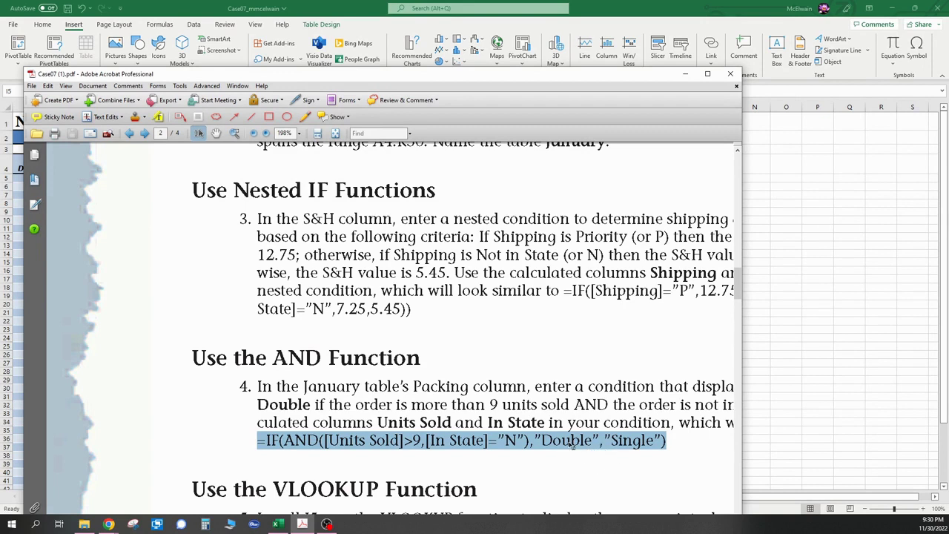
Return to the Excel workbook and insert the IF function in cell I5 of the January table's Packing column.
{"action": "left_click", "coordinate": [683, 73]}
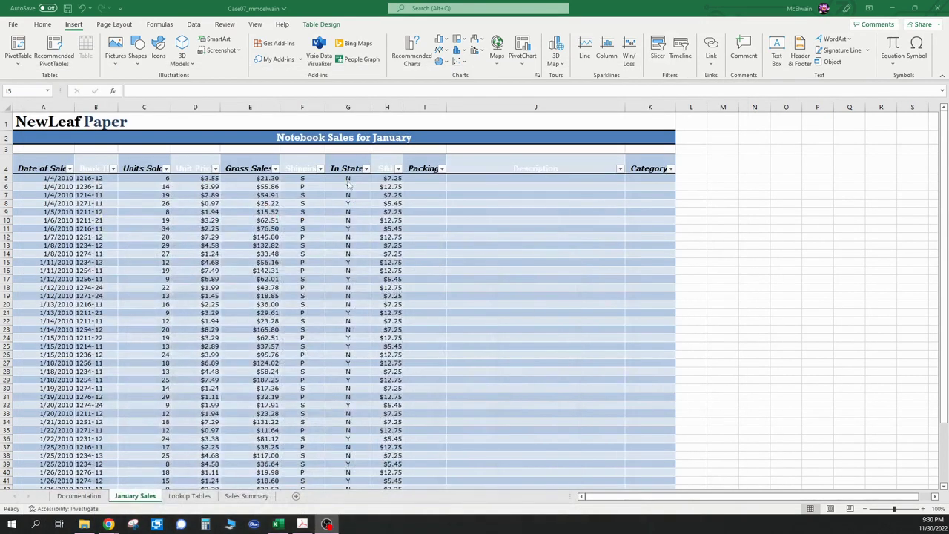
{"action": "left_click", "coordinate": [426, 177]}
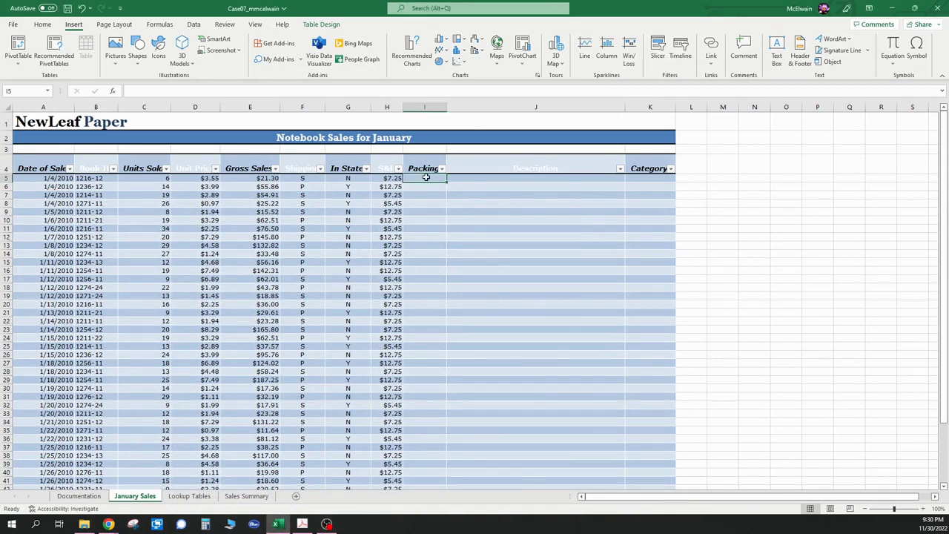
{"action": "left_click", "coordinate": [113, 92]}
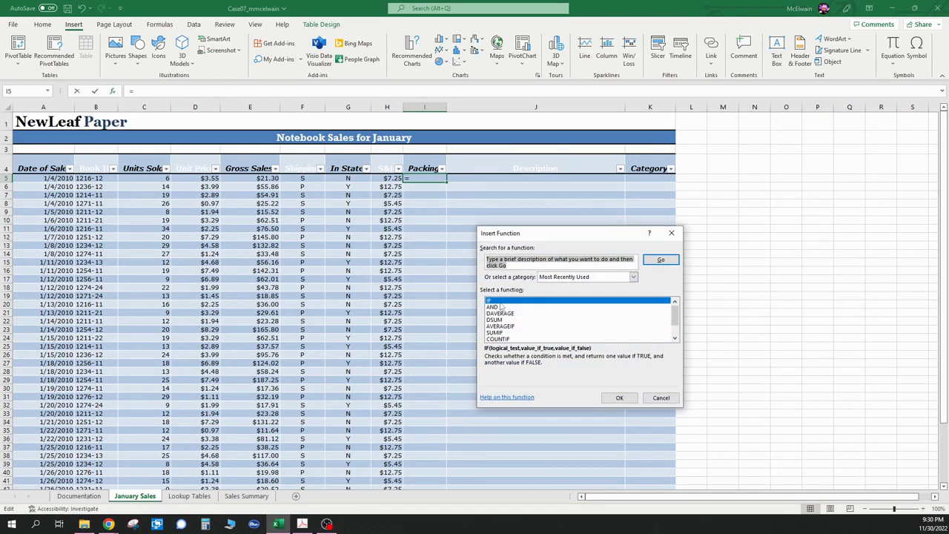
{"action": "left_click", "coordinate": [624, 399]}
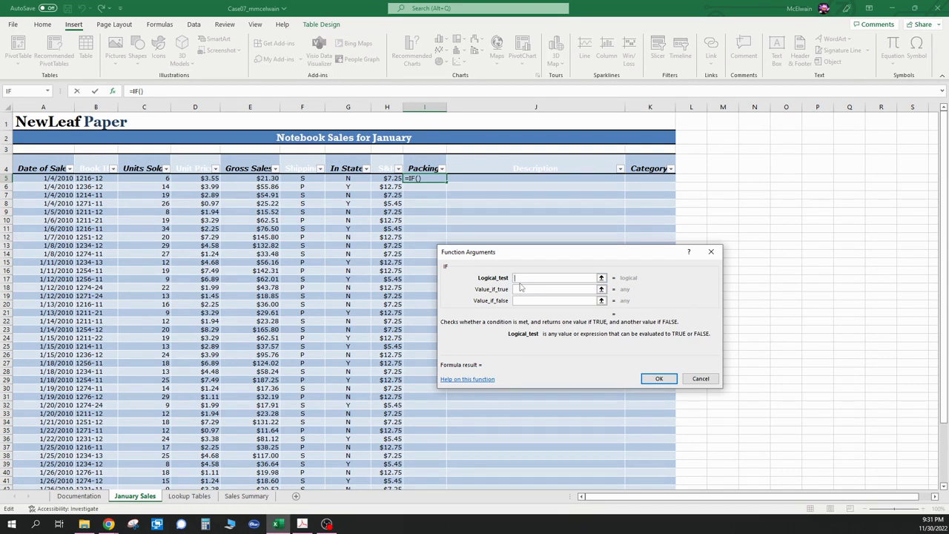
Set the IF function's logical test to (AND([@[Units Sold]]>9, [@[In State]]="n")).
{"action": "type", "text": "(AND"}
{"action": "type", "text": "("}
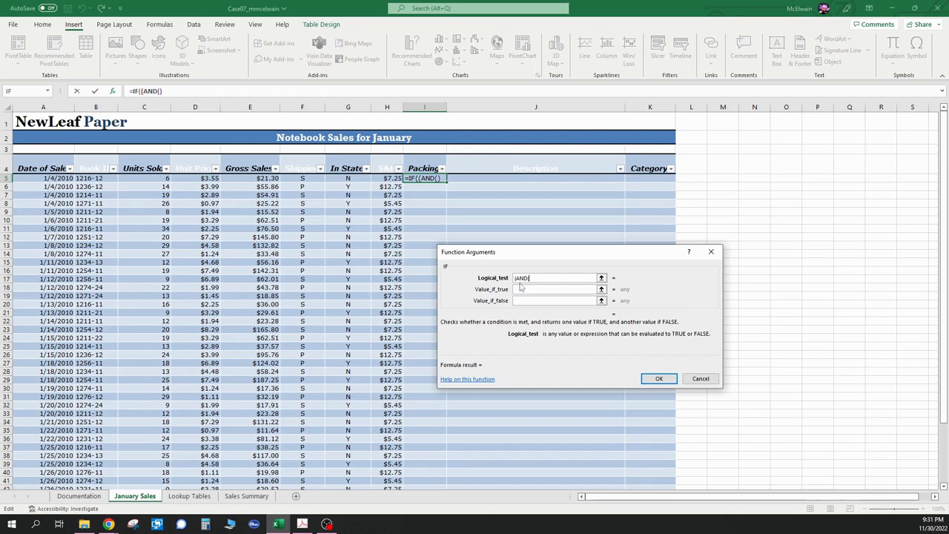
{"action": "left_click", "coordinate": [160, 178]}
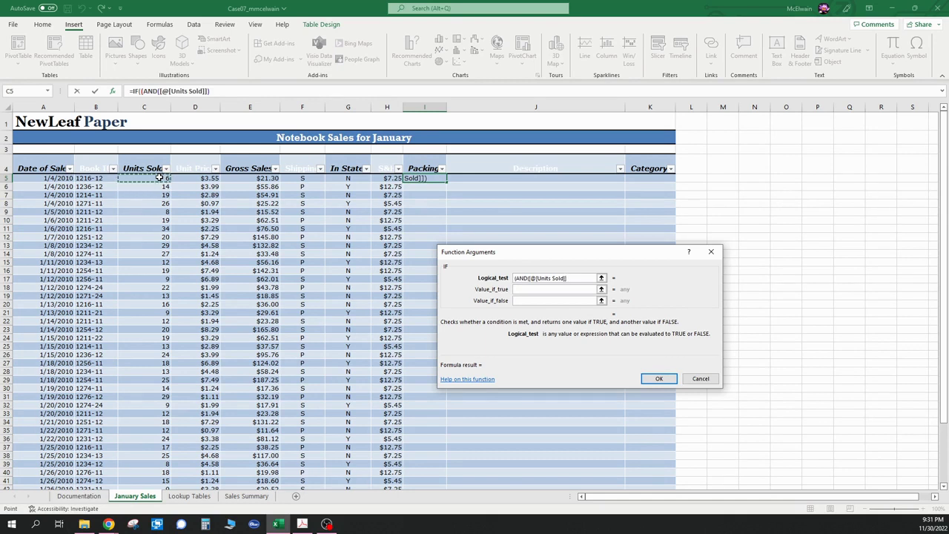
{"action": "type", "text": ">9"}
{"action": "type", "text": ","}
{"action": "left_click", "coordinate": [354, 179]}
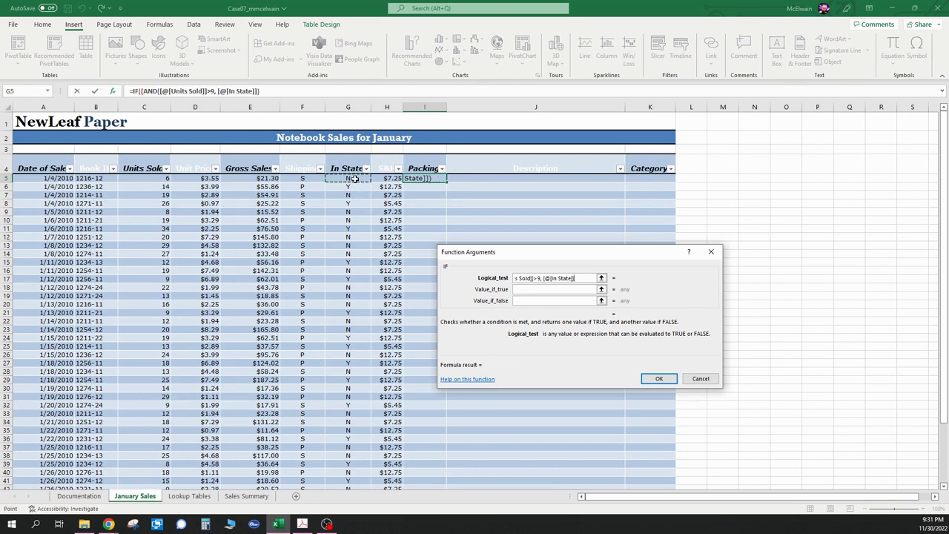
{"action": "type", "text": "=\"n\")"}
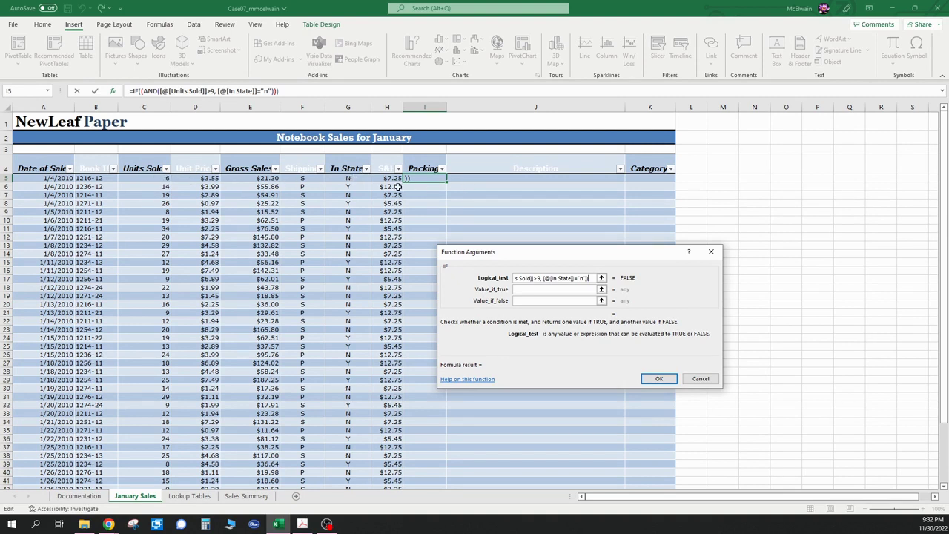
Enter "d" as the value if true and apply the formula to the Packing column.
{"action": "left_click", "coordinate": [522, 289]}
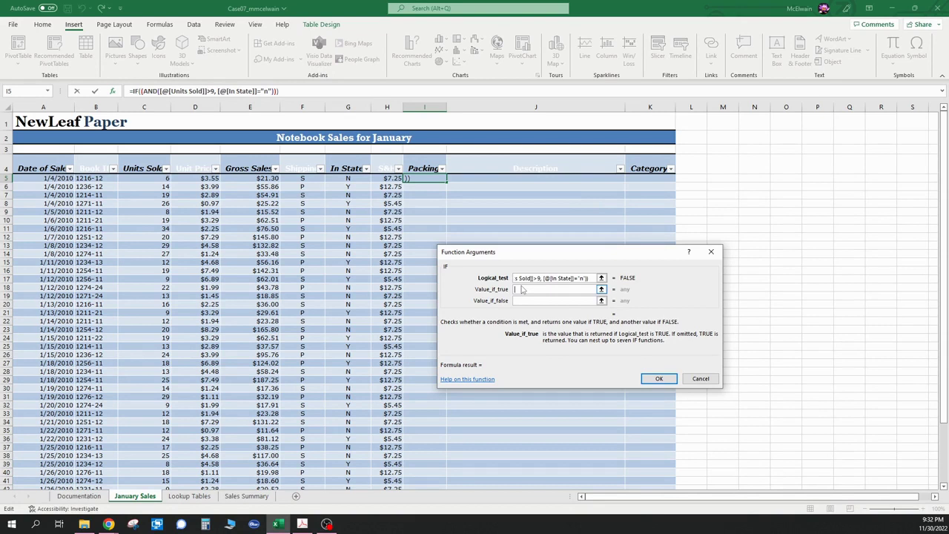
{"action": "type", "text": "dou"}
{"action": "key", "text": "BackSpace"}
{"action": "key", "text": "Return"}
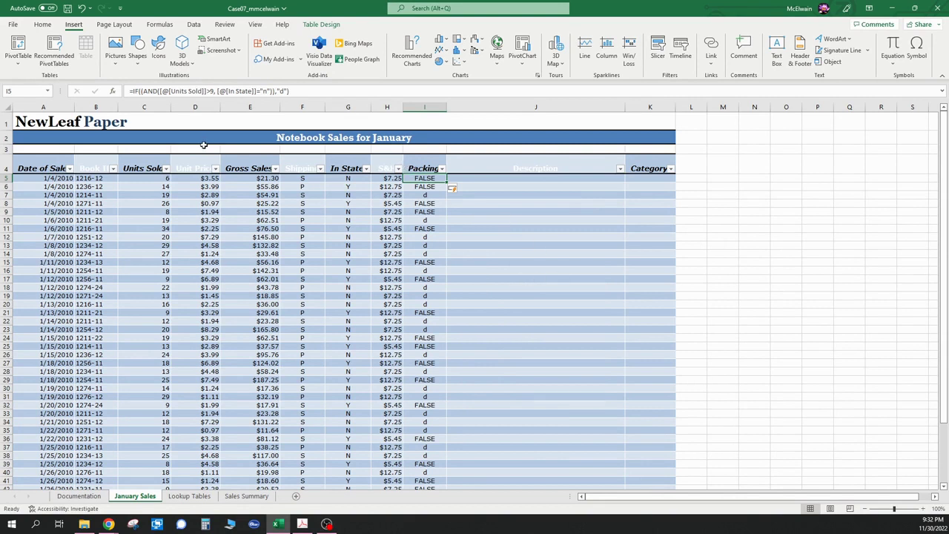
Edit the Packing formula to return "Double" if true and "Single" if false, and apply it to the whole column.
{"action": "left_click", "coordinate": [112, 92]}
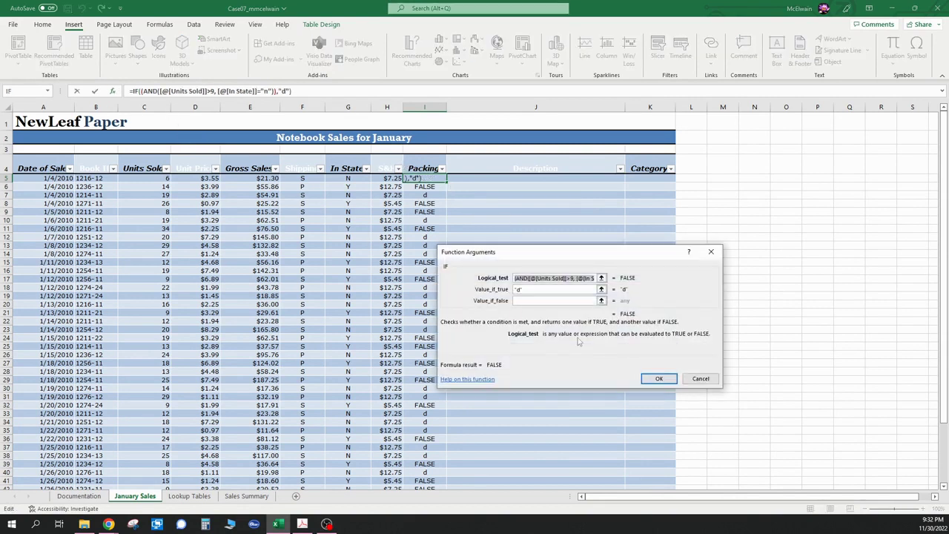
{"action": "left_click", "coordinate": [528, 291]}
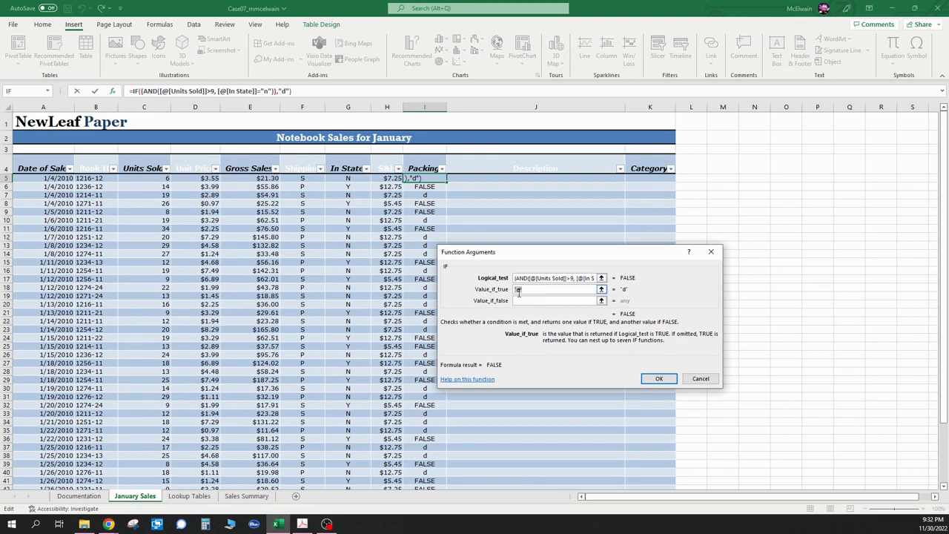
{"action": "type", "text": "Double"}
{"action": "left_click", "coordinate": [522, 300]}
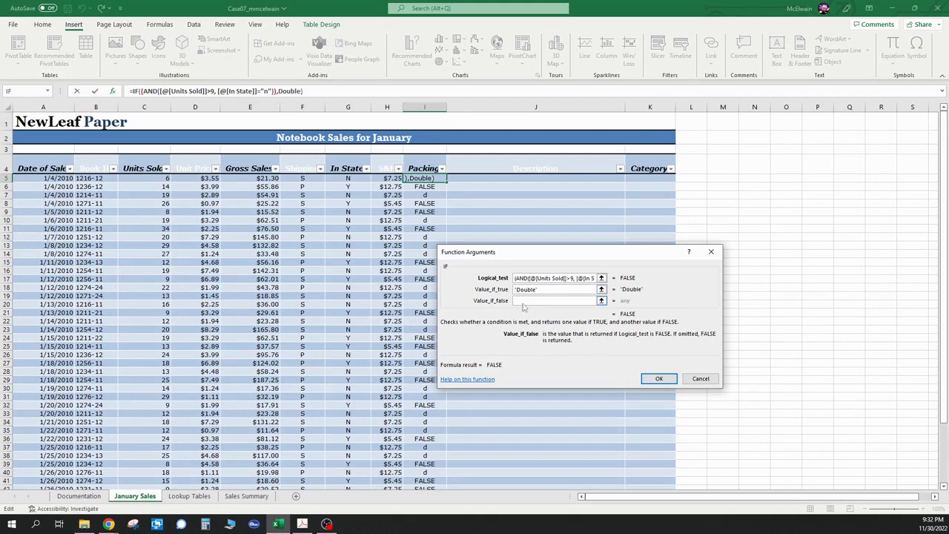
{"action": "type", "text": "Single"}
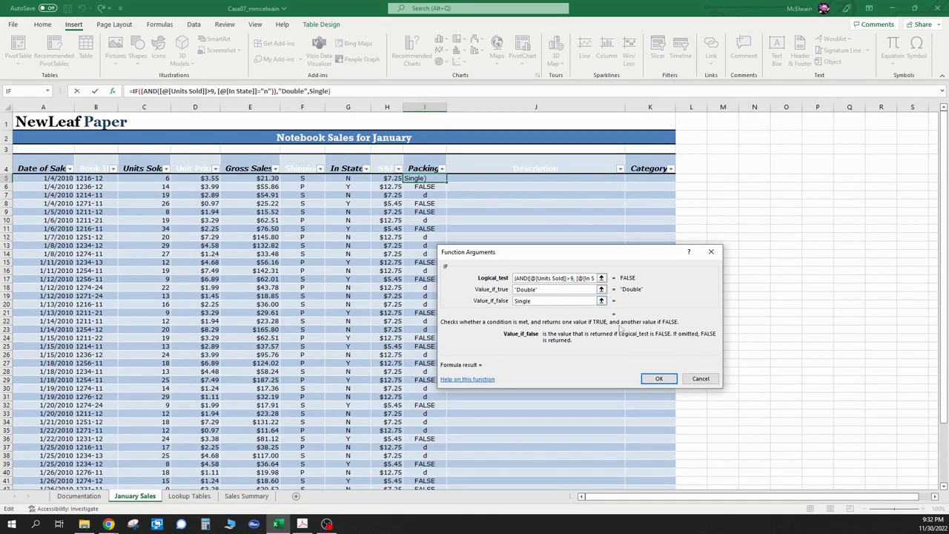
{"action": "left_click", "coordinate": [594, 290]}
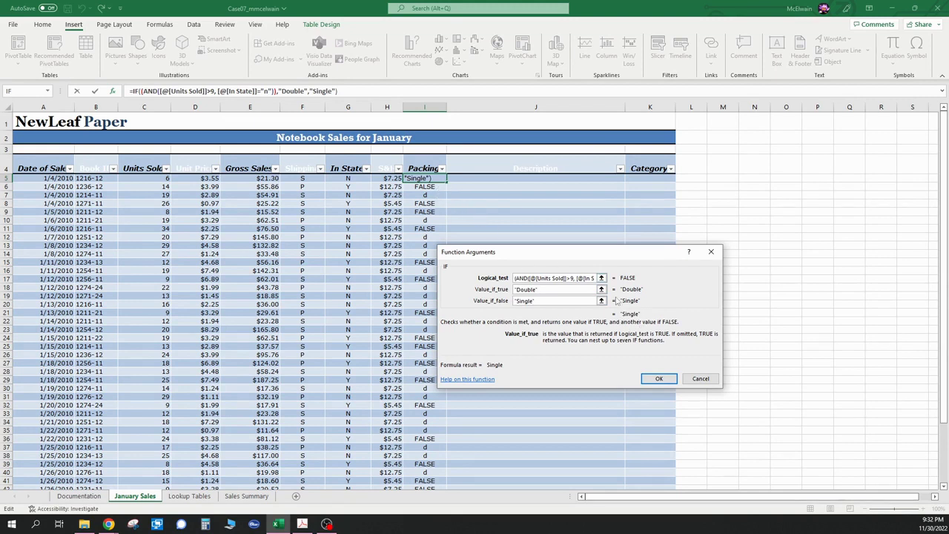
{"action": "left_click", "coordinate": [660, 379]}
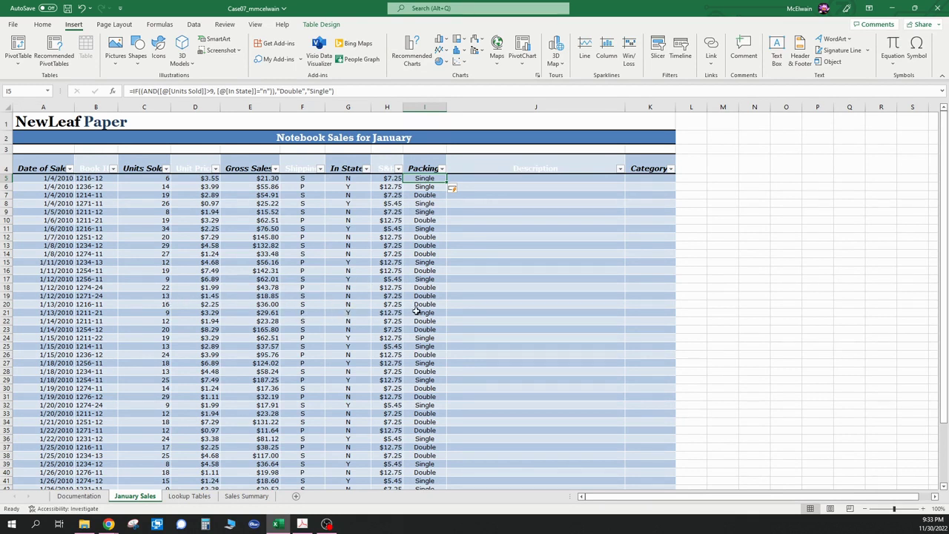
{"action": "scroll", "coordinate": [506, 286], "scroll_direction": "down", "scroll_amount": 4}
{"action": "scroll", "coordinate": [506, 286], "scroll_direction": "up", "scroll_amount": 4}
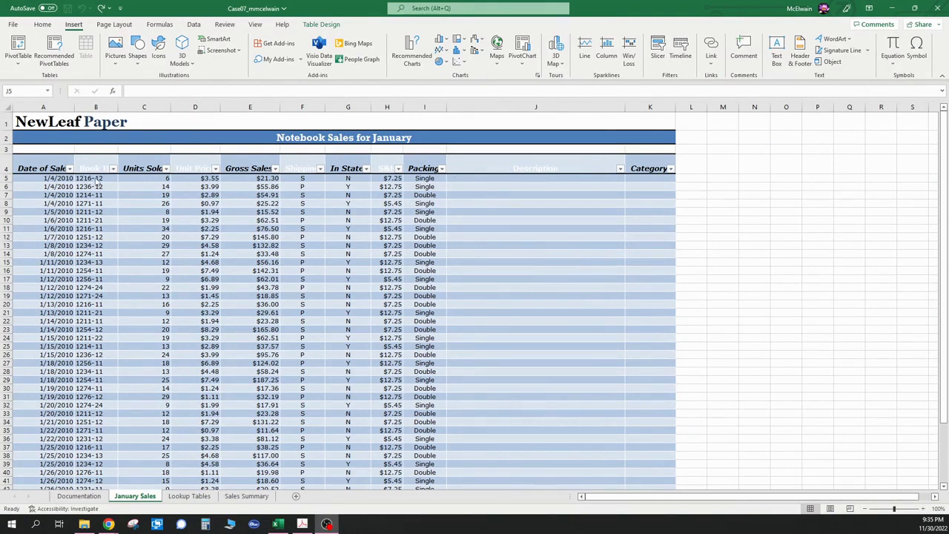
Review the notebook IDs on the Lookup Tables sheet and insert the VLOOKUP function in cell J5 of the January table's Description column.
{"action": "key", "text": "ctrl+v"}
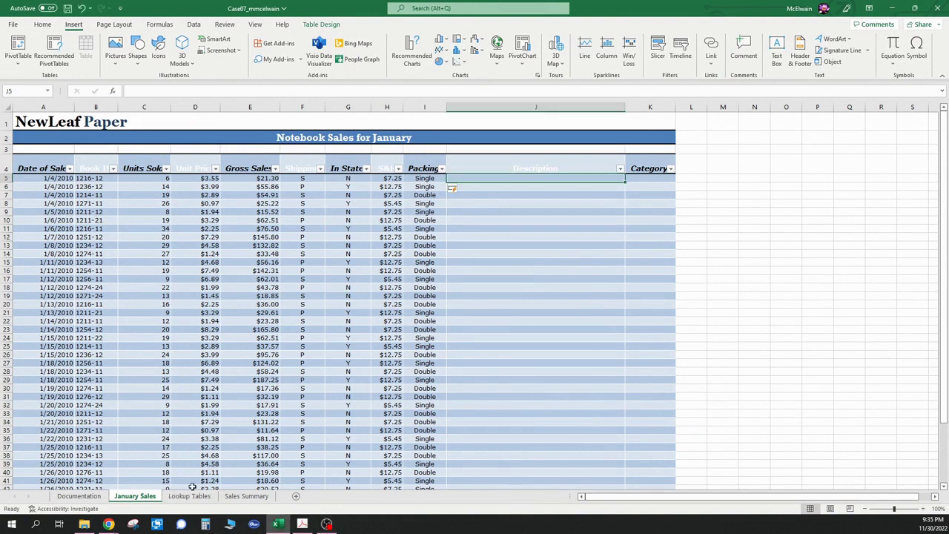
{"action": "left_click", "coordinate": [190, 495]}
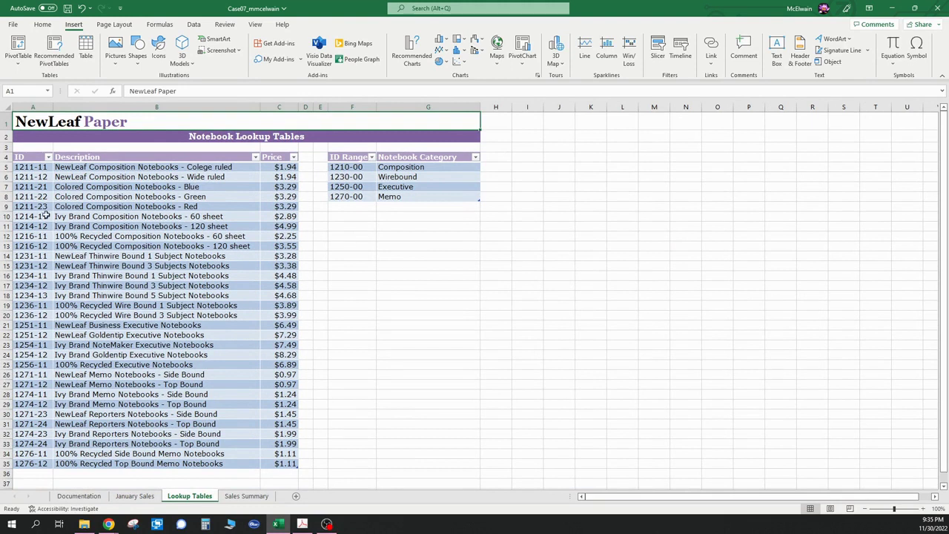
{"action": "left_click", "coordinate": [145, 498]}
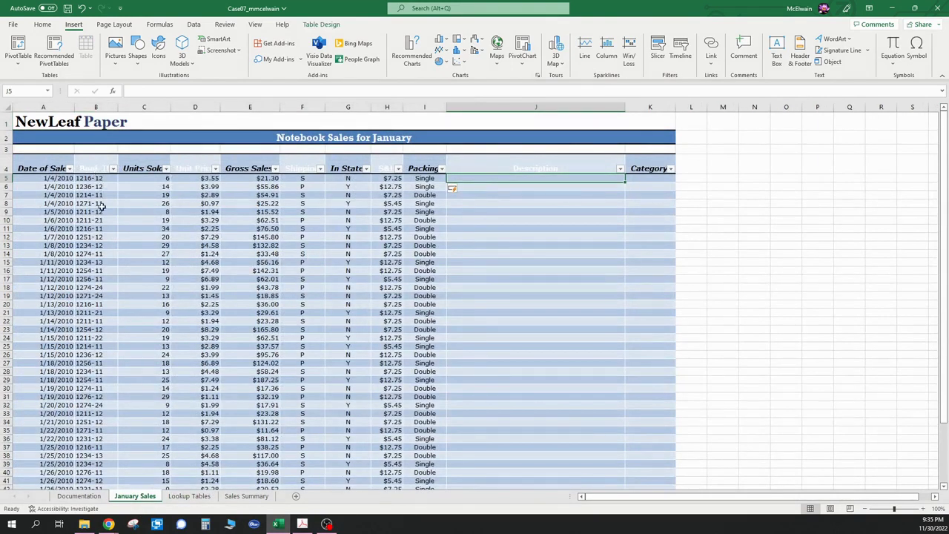
{"action": "left_click", "coordinate": [189, 496]}
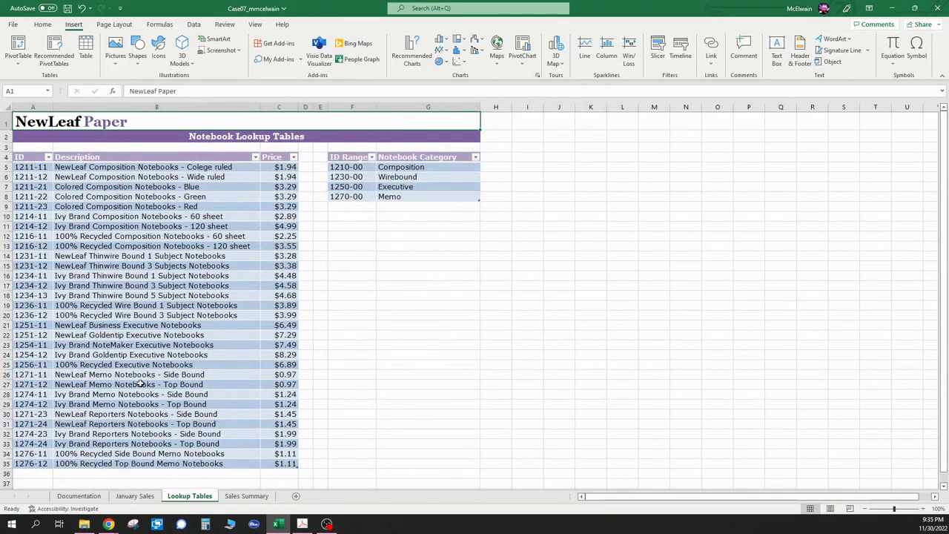
{"action": "left_click", "coordinate": [144, 497]}
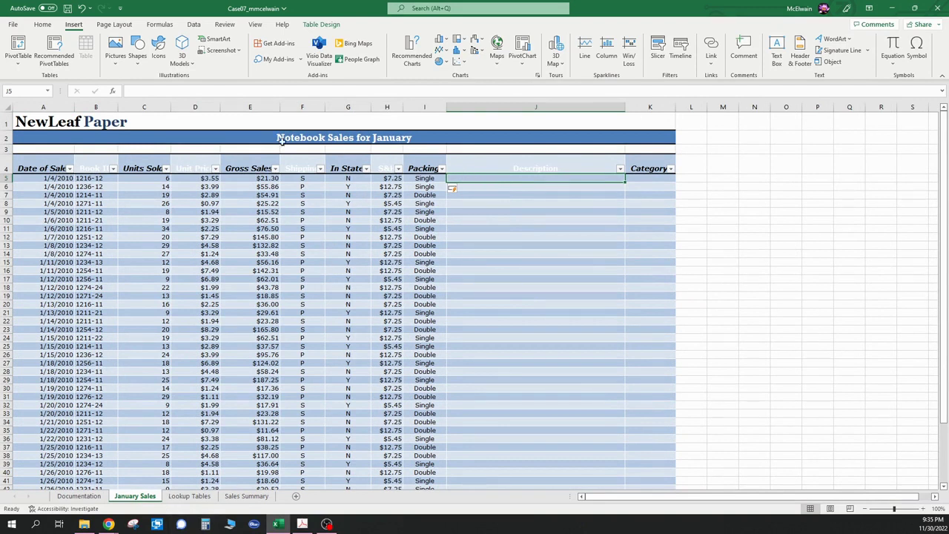
{"action": "left_click", "coordinate": [114, 92]}
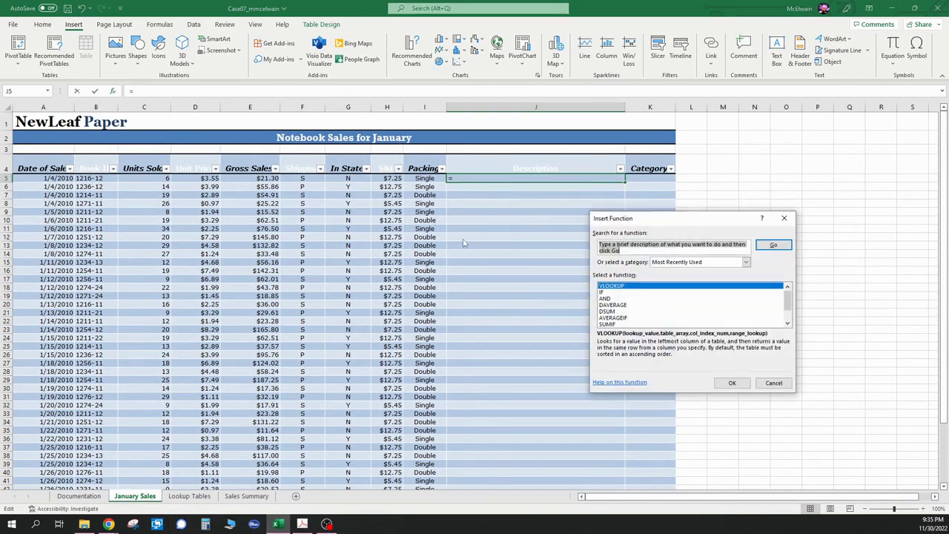
{"action": "double_click", "coordinate": [608, 286]}
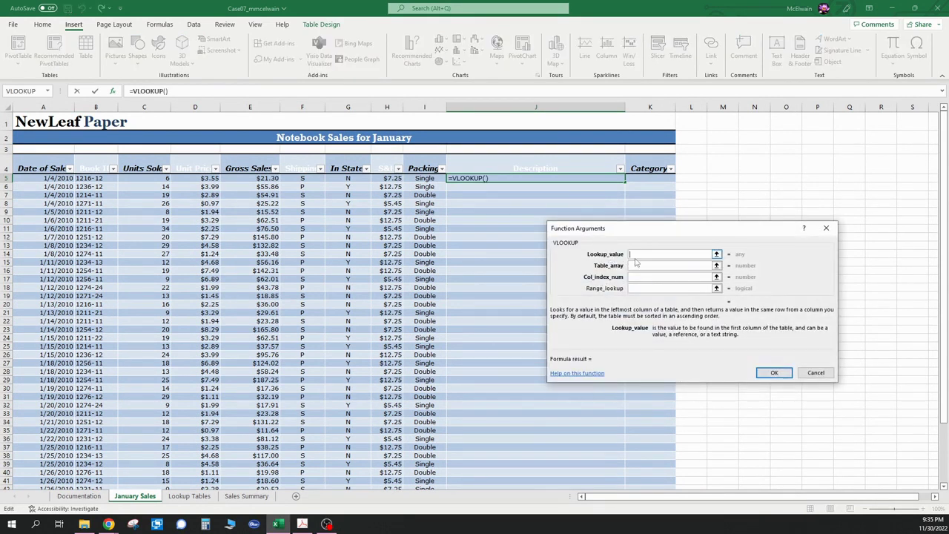
Set the VLOOKUP lookup value to [@[Book ID]] and its table array to the Description range on the Lookup Tables sheet.
{"action": "left_click", "coordinate": [90, 181]}
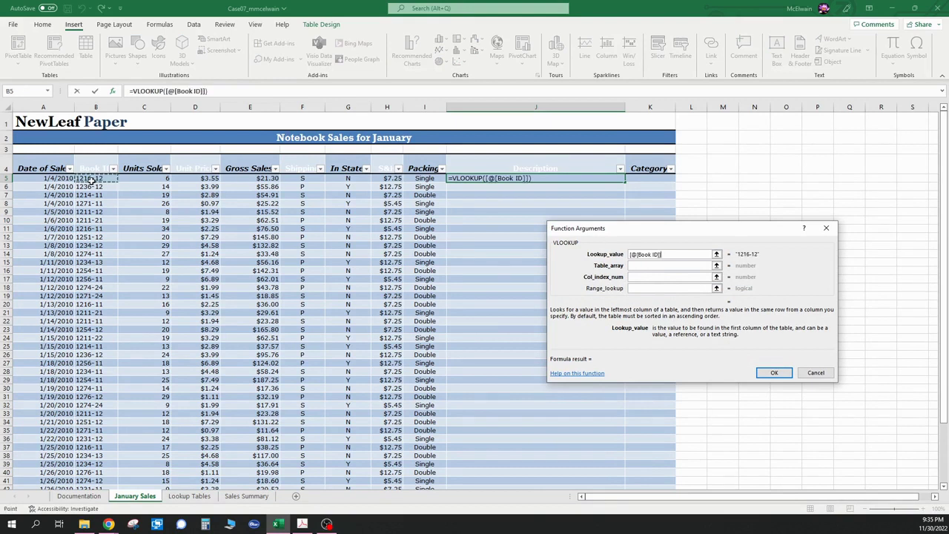
{"action": "left_click", "coordinate": [642, 266]}
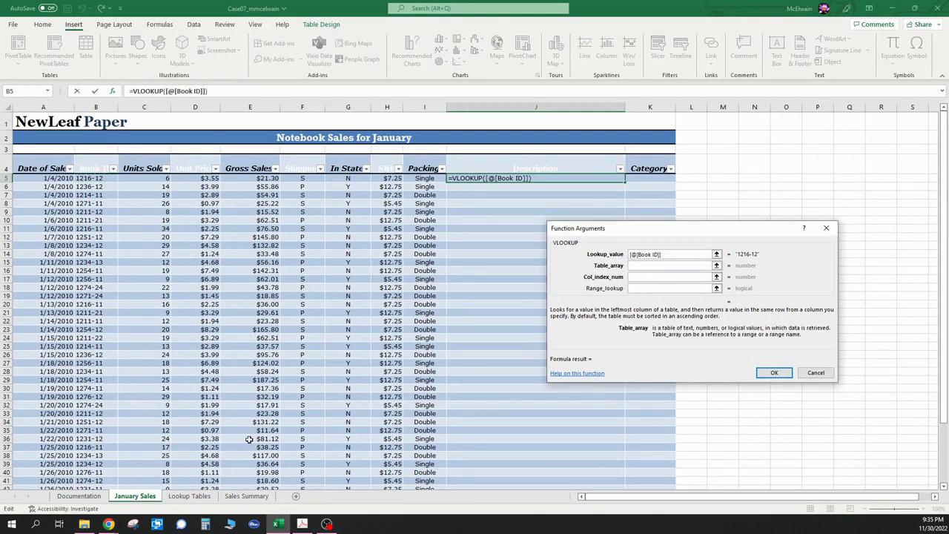
{"action": "left_click", "coordinate": [195, 499]}
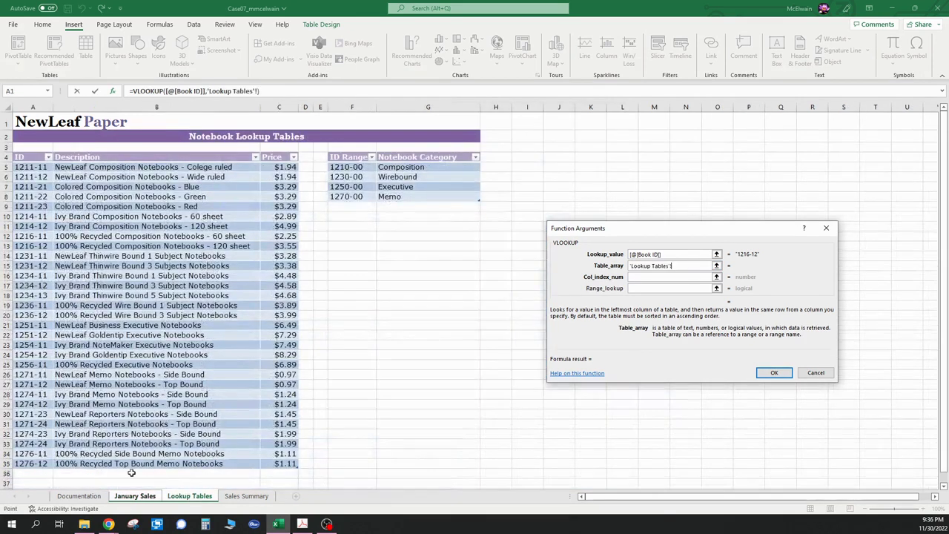
{"action": "left_click_drag", "start_coordinate": [23, 168], "coordinate": [226, 463]}
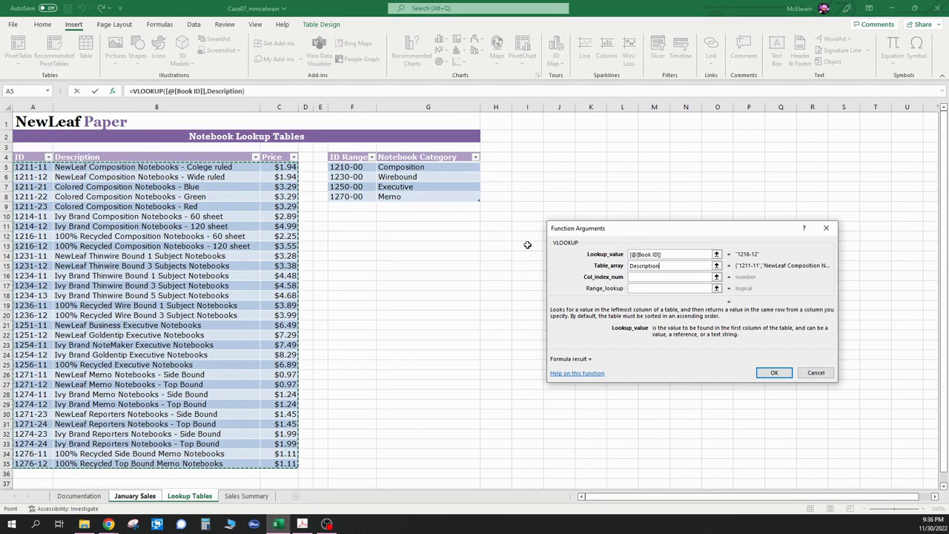
Set the column index number to 2 and the range lookup to false, apply the VLOOKUP, and check the Description column against the Lookup Tables sheet.
{"action": "left_click", "coordinate": [634, 278]}
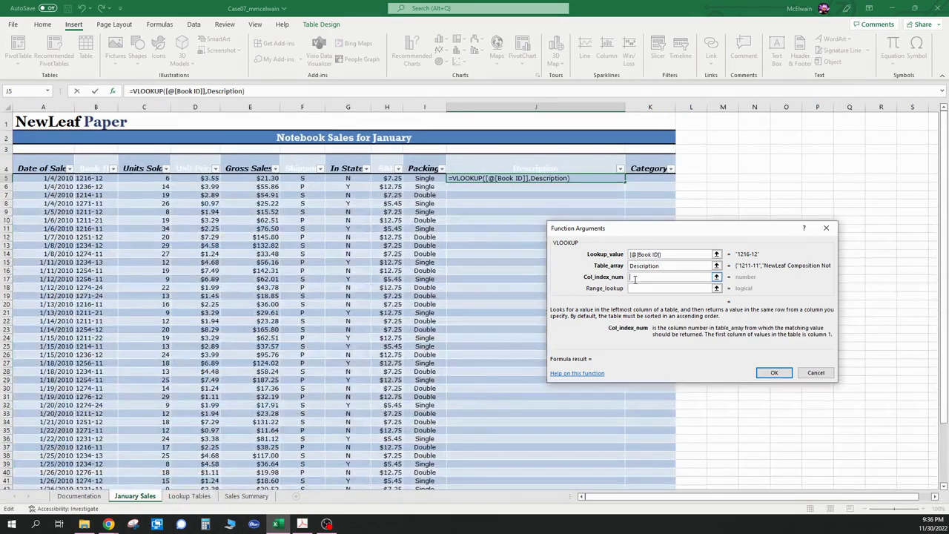
{"action": "type", "text": "2"}
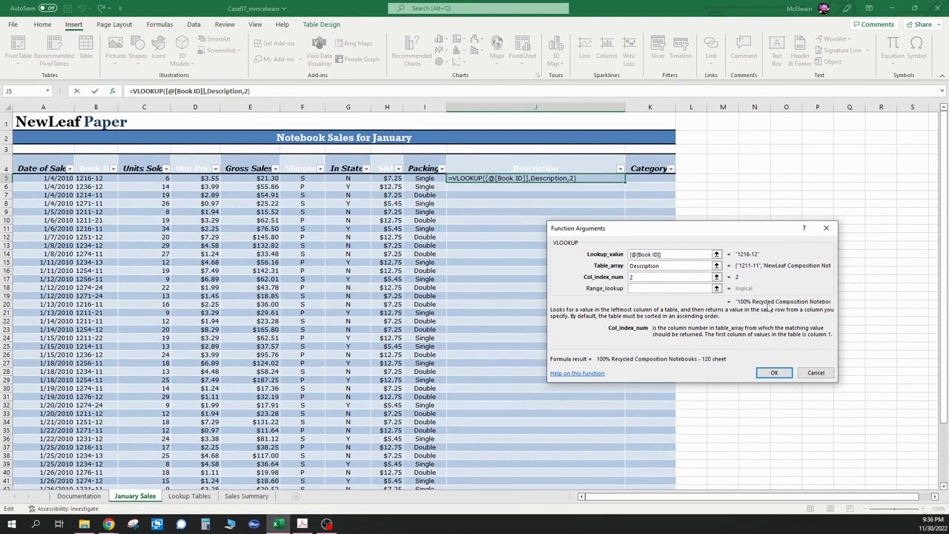
{"action": "left_click", "coordinate": [639, 289]}
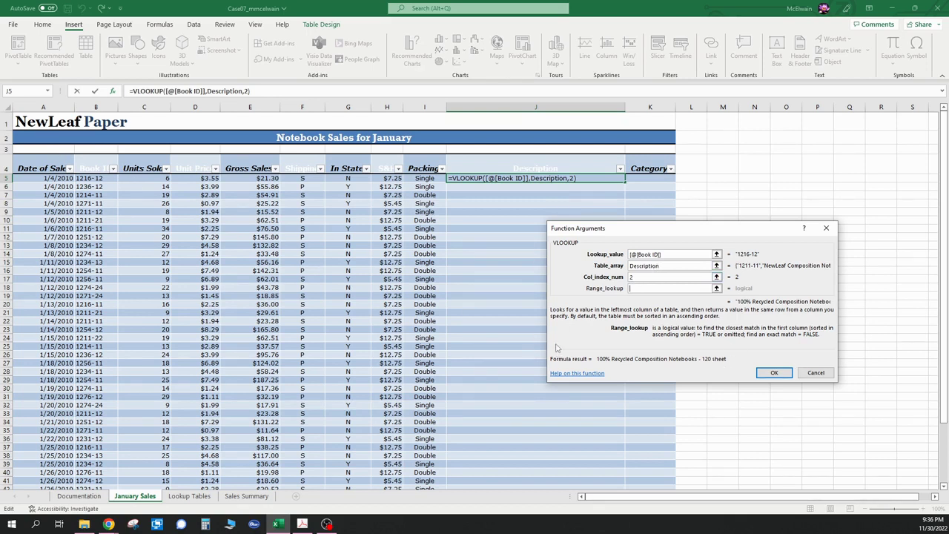
{"action": "type", "text": "false"}
{"action": "left_click", "coordinate": [683, 278]}
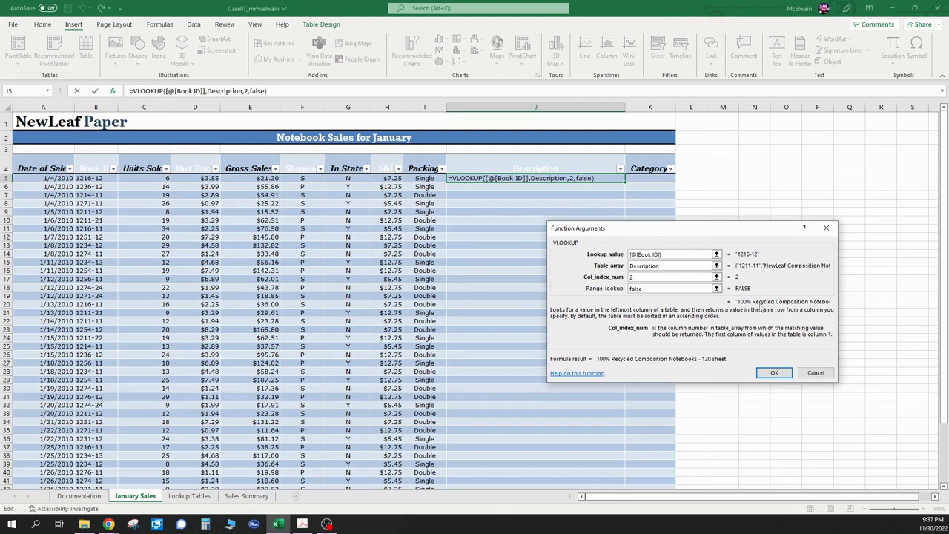
{"action": "left_click", "coordinate": [785, 372]}
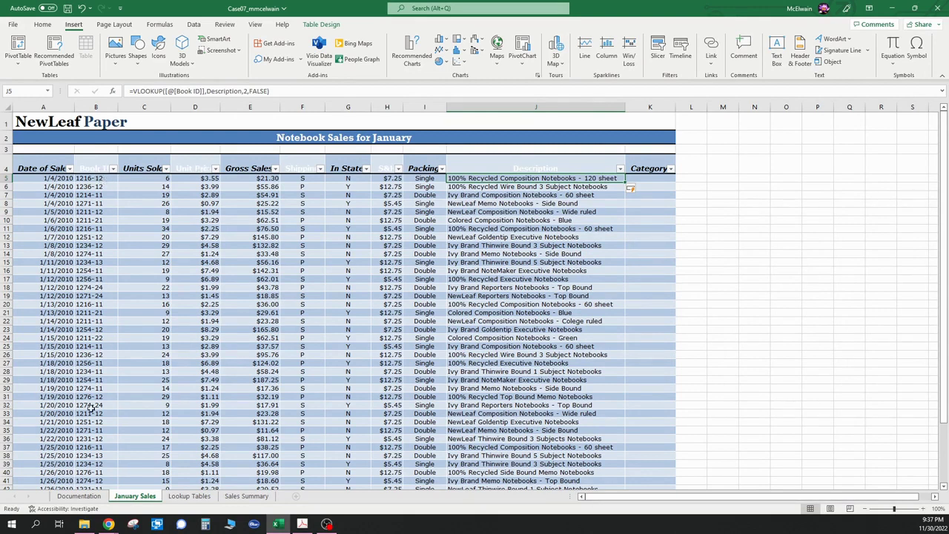
{"action": "left_click", "coordinate": [191, 497]}
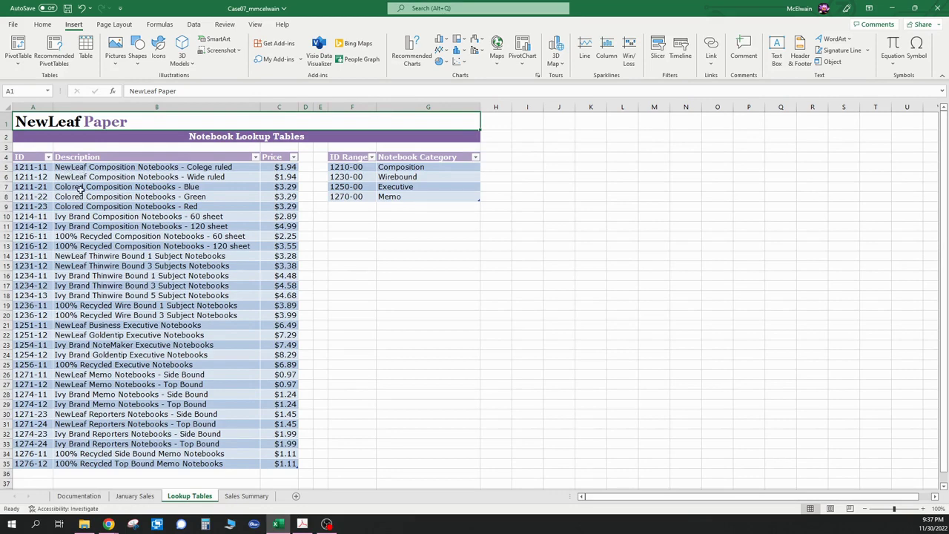
{"action": "left_click", "coordinate": [134, 496]}
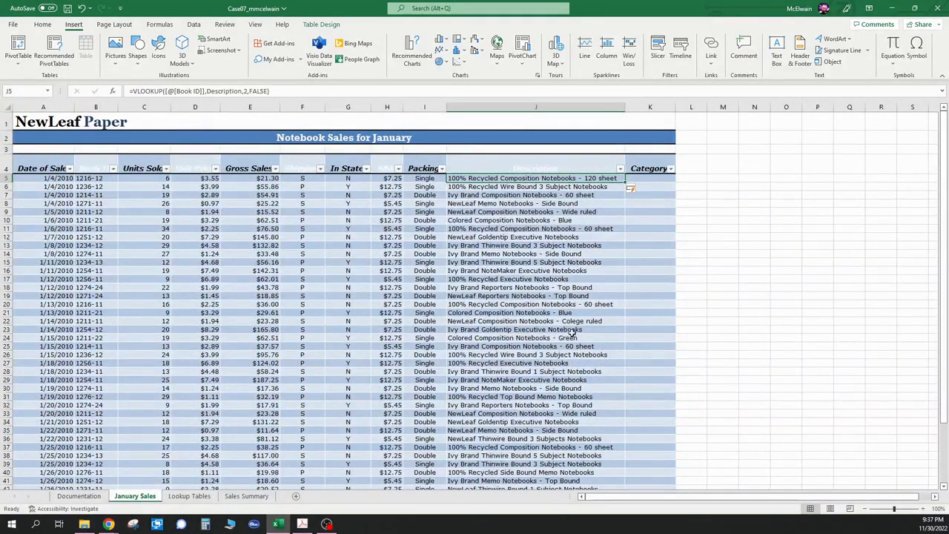
Insert the VLOOKUP function in cell K5 of the Category column with [@[Book ID]] as the lookup value.
{"action": "left_click", "coordinate": [653, 180]}
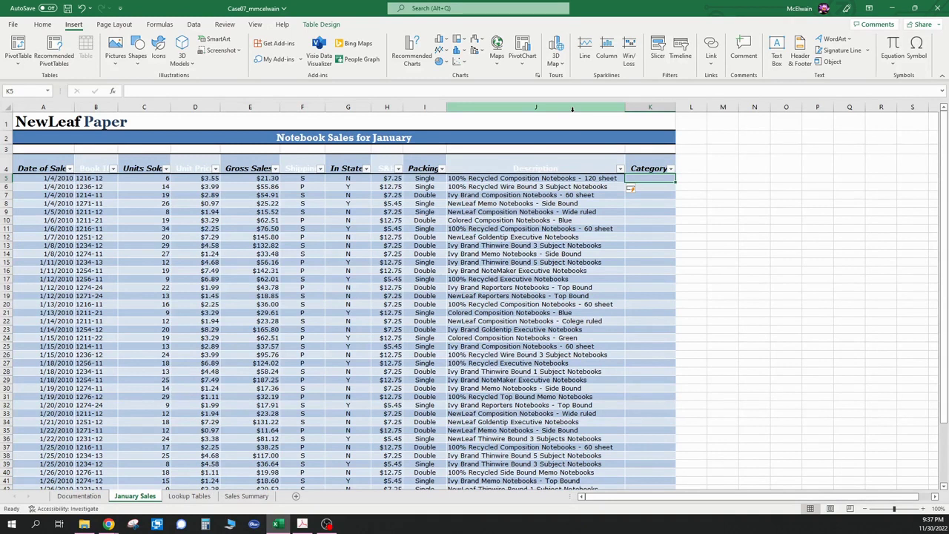
{"action": "left_click", "coordinate": [114, 91]}
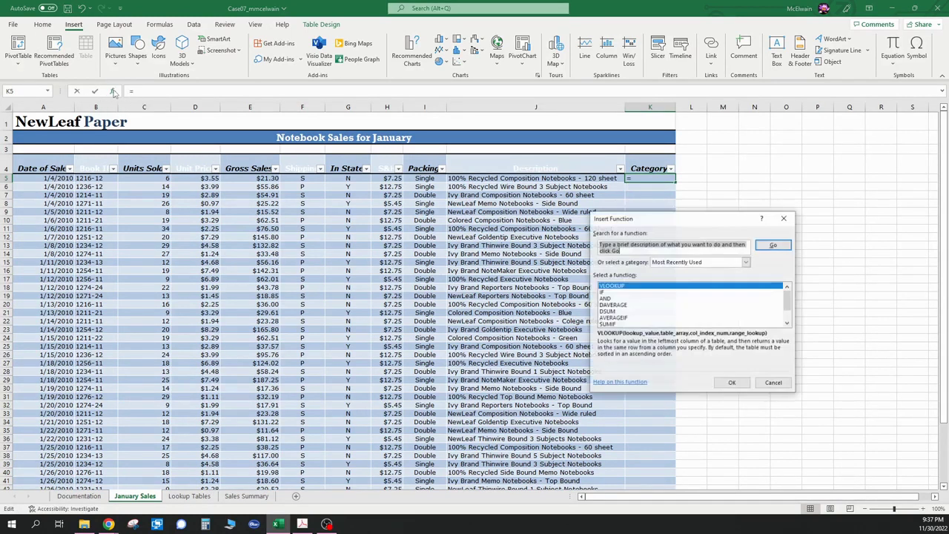
{"action": "double_click", "coordinate": [630, 287]}
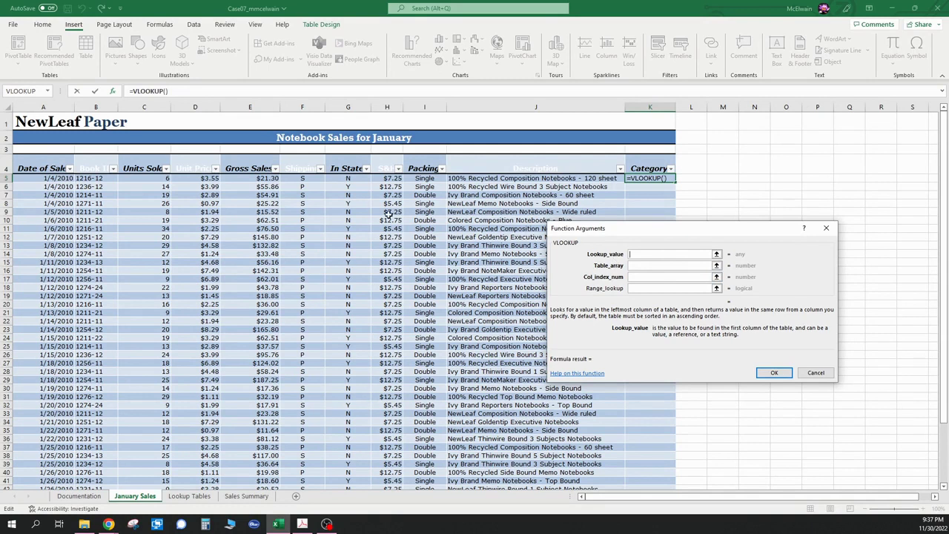
{"action": "left_click", "coordinate": [95, 180]}
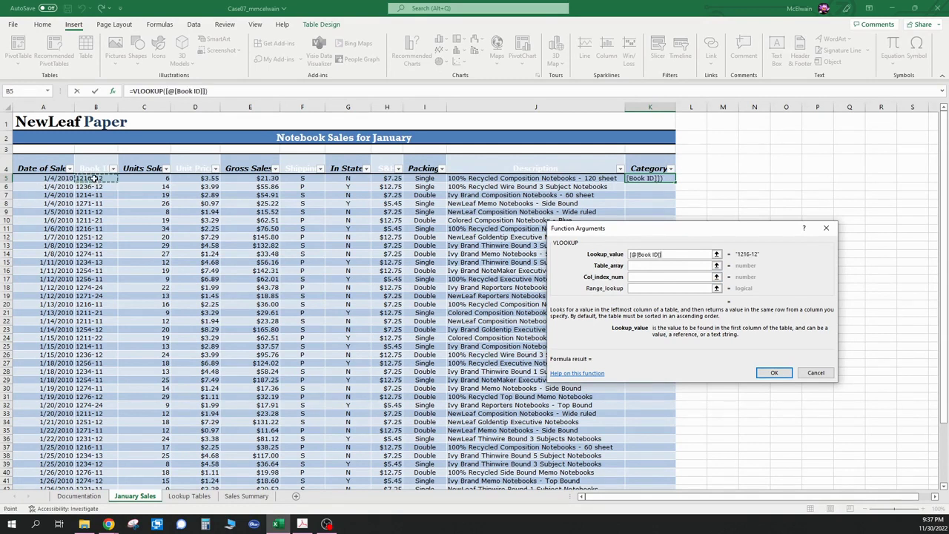
Set the VLOOKUP table array to the Category range F5:G8 on the Lookup Tables sheet and the column index number to 2.
{"action": "left_click", "coordinate": [657, 265]}
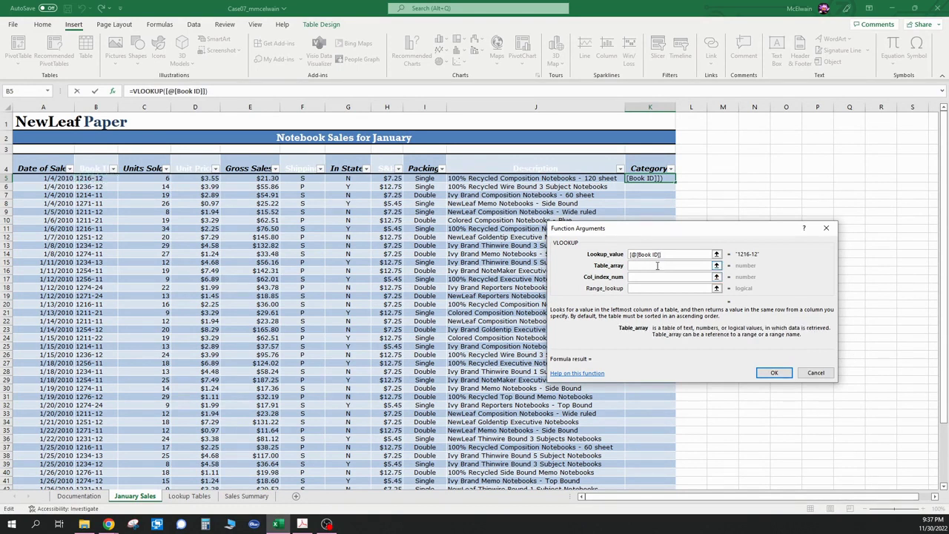
{"action": "left_click", "coordinate": [191, 496]}
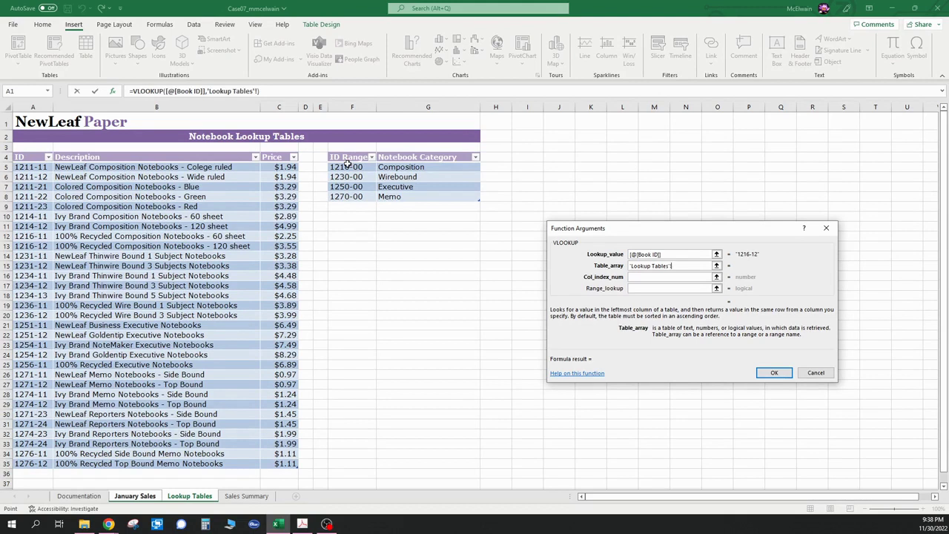
{"action": "left_click_drag", "start_coordinate": [344, 166], "coordinate": [414, 199]}
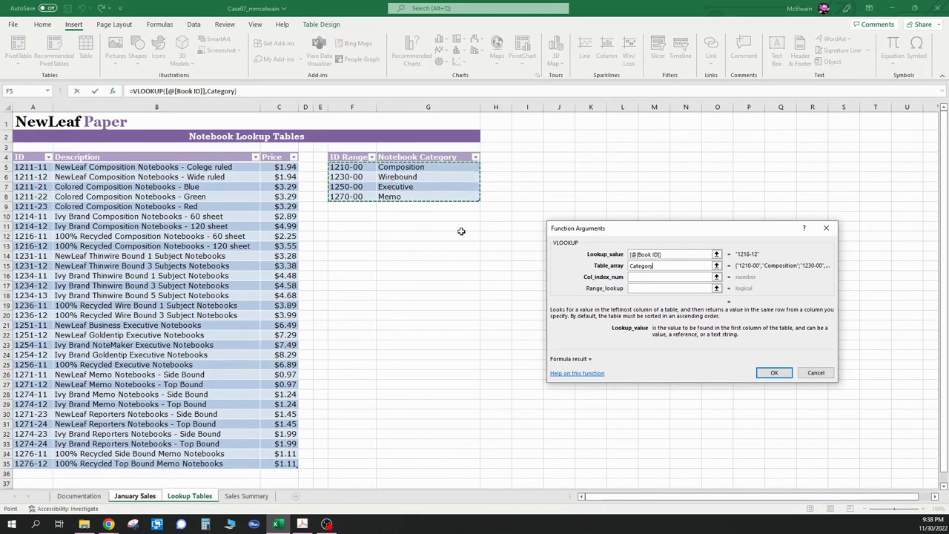
{"action": "left_click", "coordinate": [632, 276]}
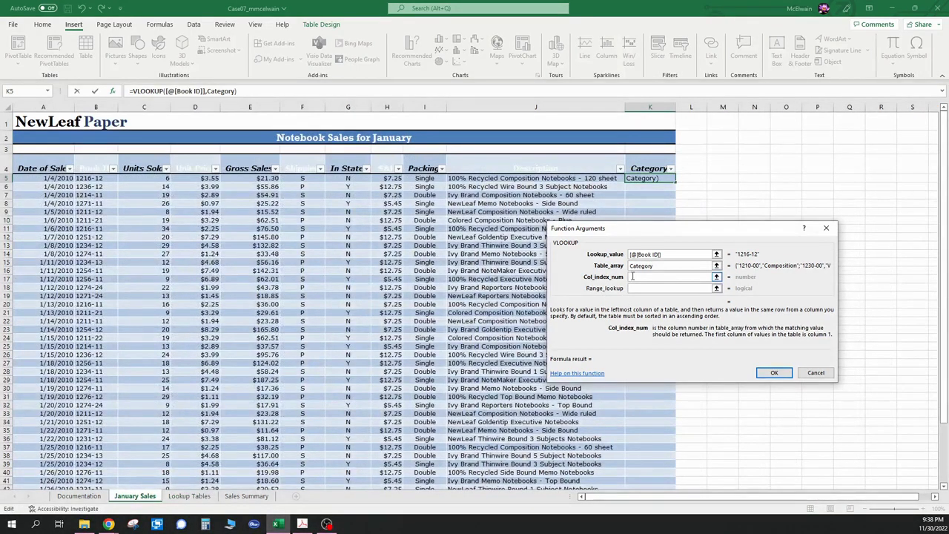
{"action": "type", "text": "2"}
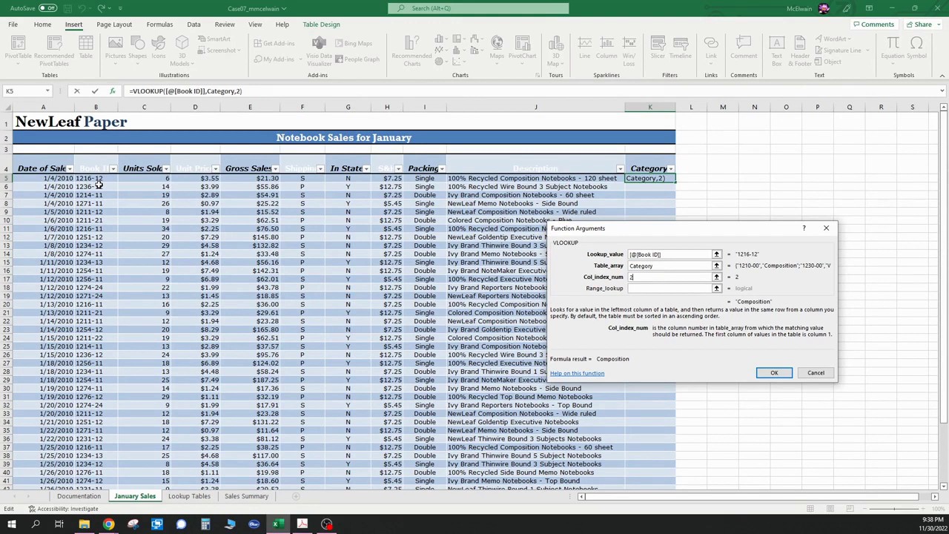
Try both true and false as the VLOOKUP's range lookup to compare approximate and exact matching.
{"action": "left_click", "coordinate": [650, 289]}
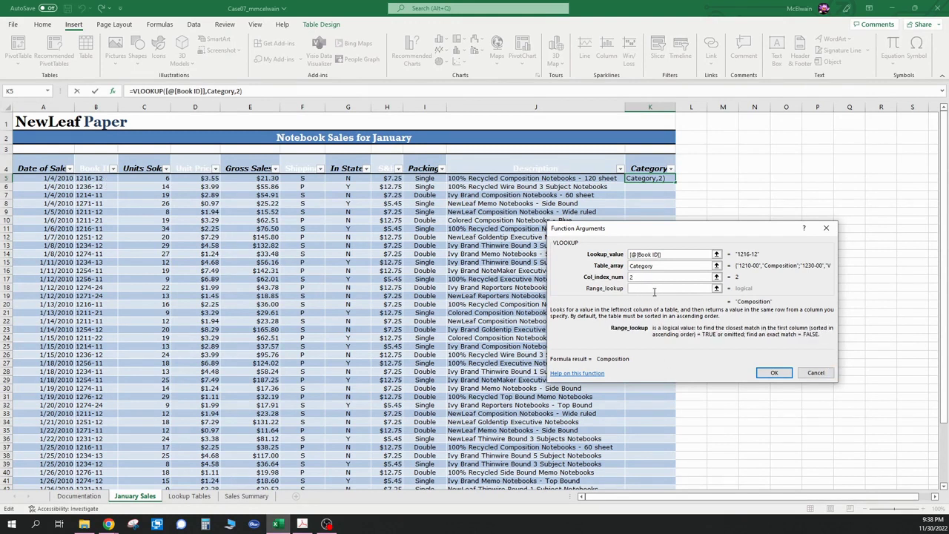
{"action": "type", "text": "true"}
{"action": "left_click_drag", "start_coordinate": [650, 289], "coordinate": [622, 289]}
{"action": "type", "text": "false"}
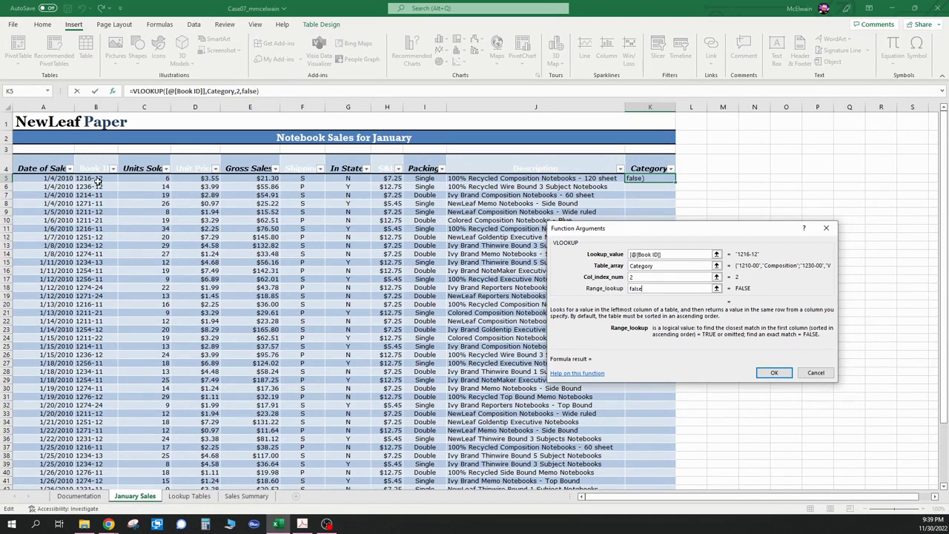
Set the VLOOKUP's range lookup to true and apply the formula to the Category column.
{"action": "double_click", "coordinate": [638, 288]}
{"action": "type", "text": "t"}
{"action": "type", "text": "u"}
{"action": "type", "text": "re"}
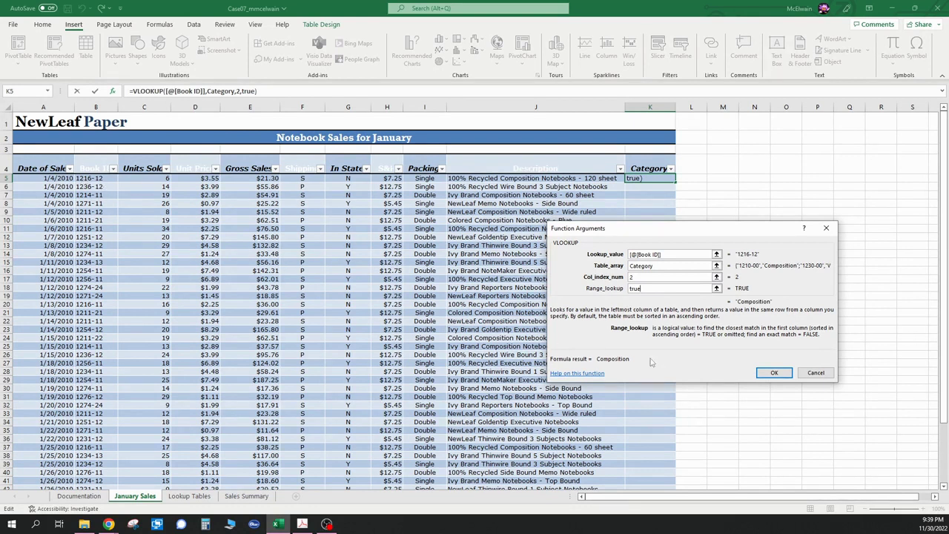
{"action": "left_click", "coordinate": [786, 376]}
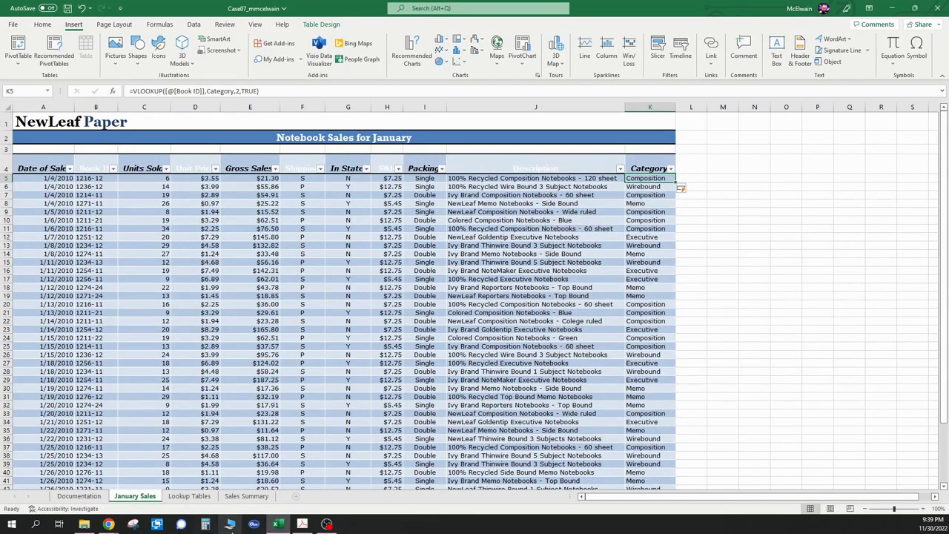
Check the category assigned to the row 15 book ID against the ID ranges on the Lookup Tables sheet.
{"action": "left_click", "coordinate": [190, 495]}
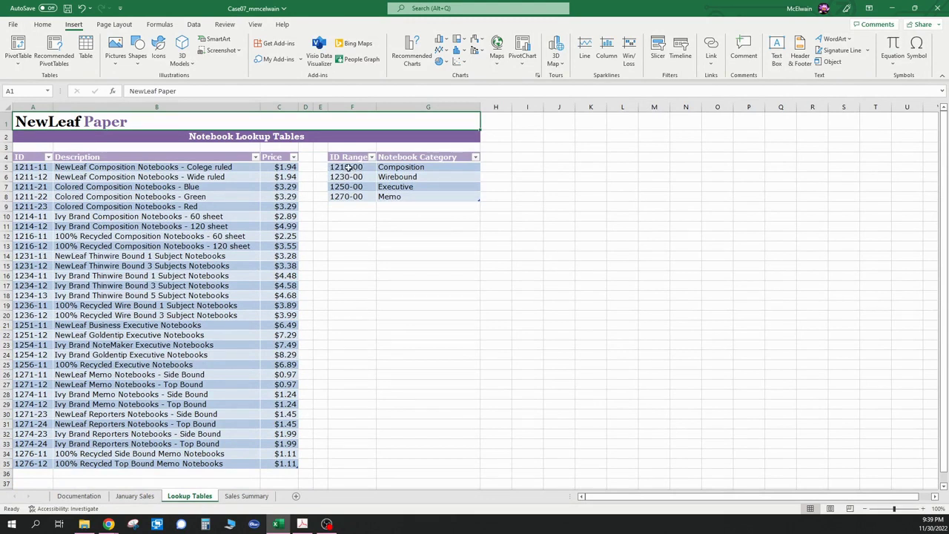
{"action": "left_click", "coordinate": [342, 167]}
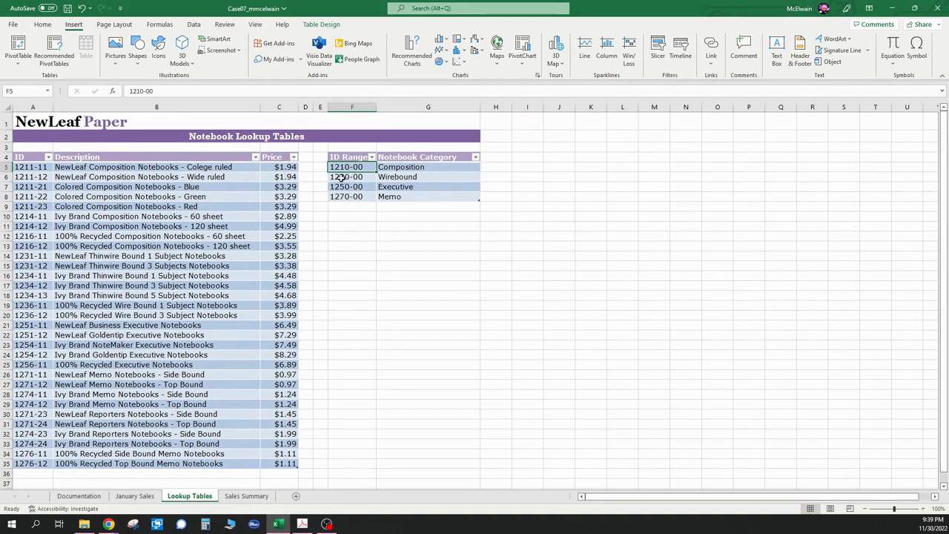
{"action": "left_click", "coordinate": [342, 178]}
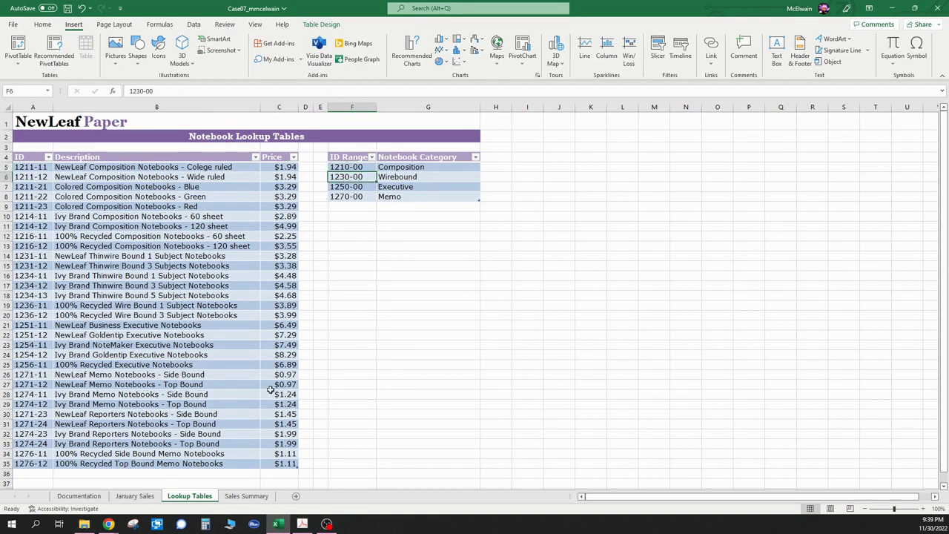
{"action": "left_click", "coordinate": [134, 496]}
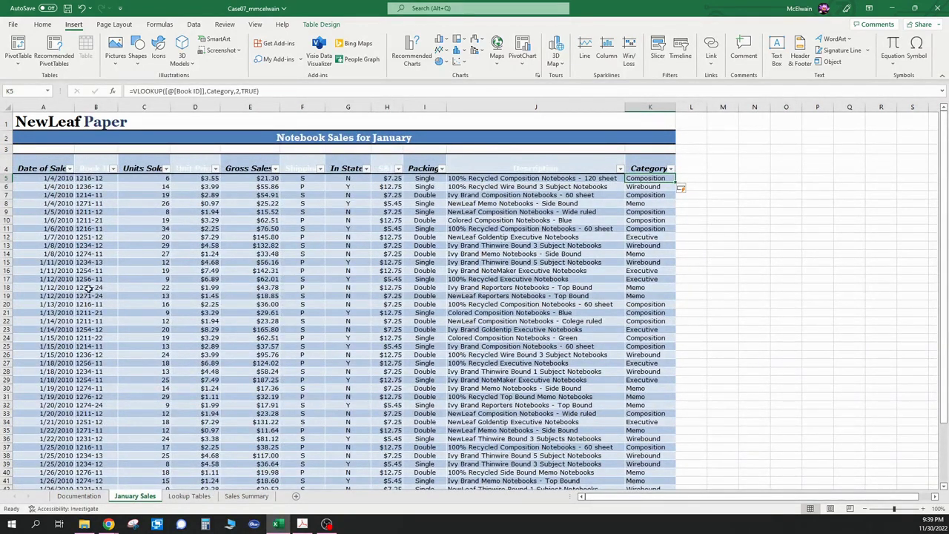
{"action": "left_click", "coordinate": [90, 263]}
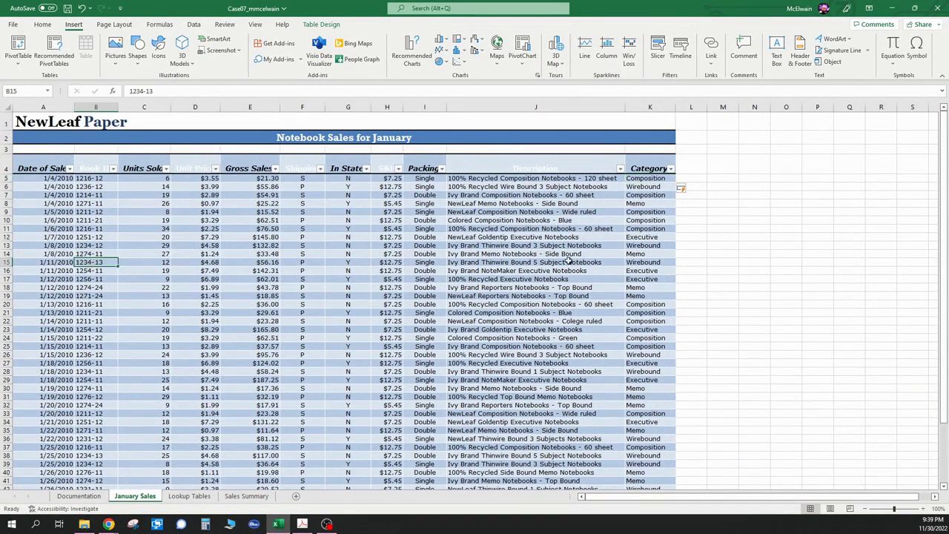
{"action": "left_click", "coordinate": [660, 263]}
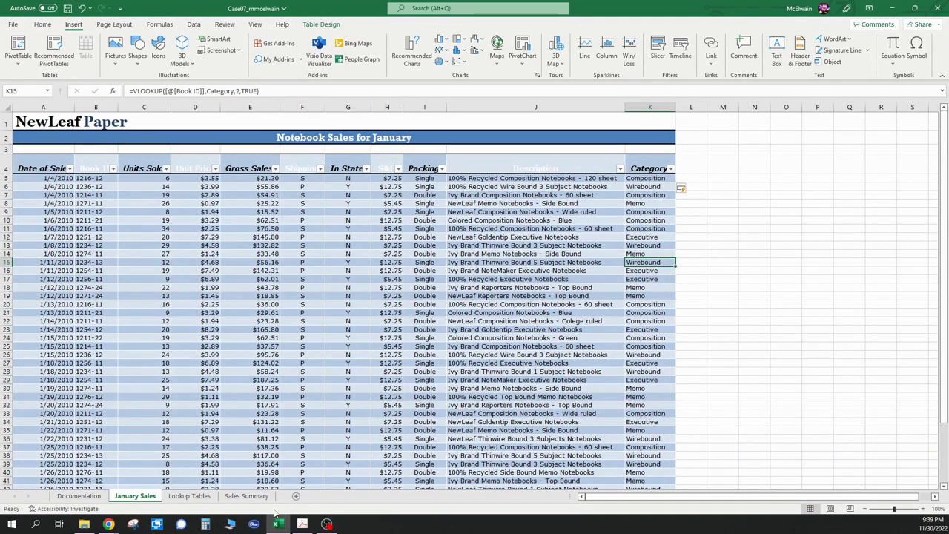
Review the ID ranges and notebook categories on the Lookup Tables sheet and check the January Sales categories down to row 44.
{"action": "left_click", "coordinate": [189, 496]}
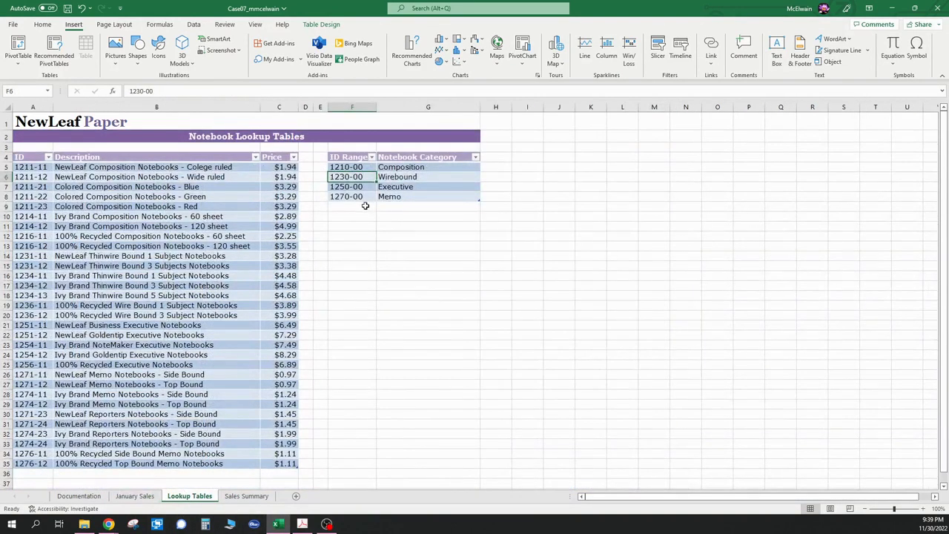
{"action": "left_click", "coordinate": [399, 186]}
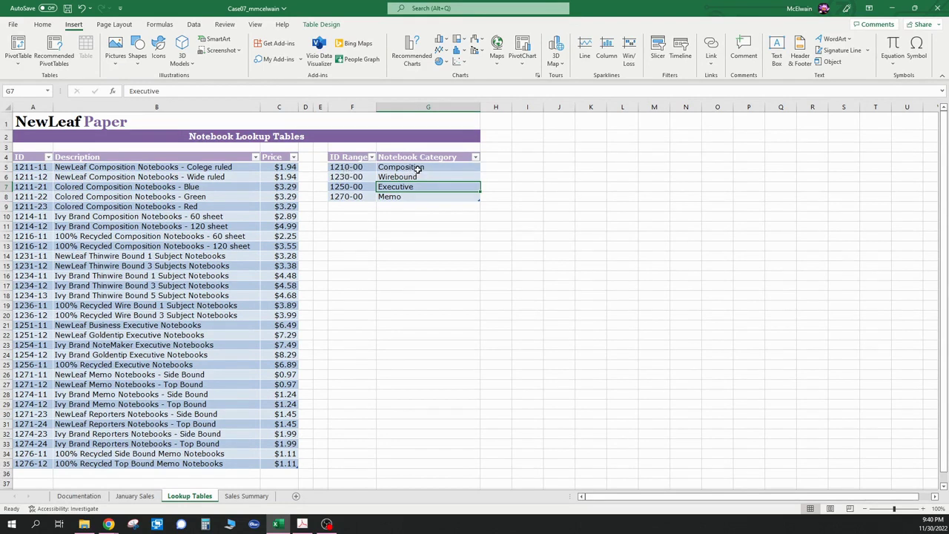
{"action": "left_click", "coordinate": [346, 177]}
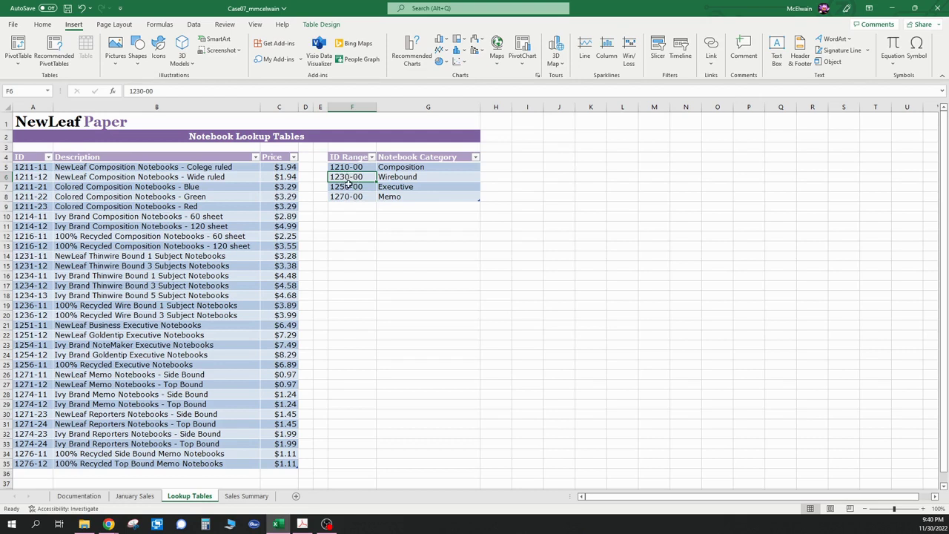
{"action": "left_click", "coordinate": [402, 179]}
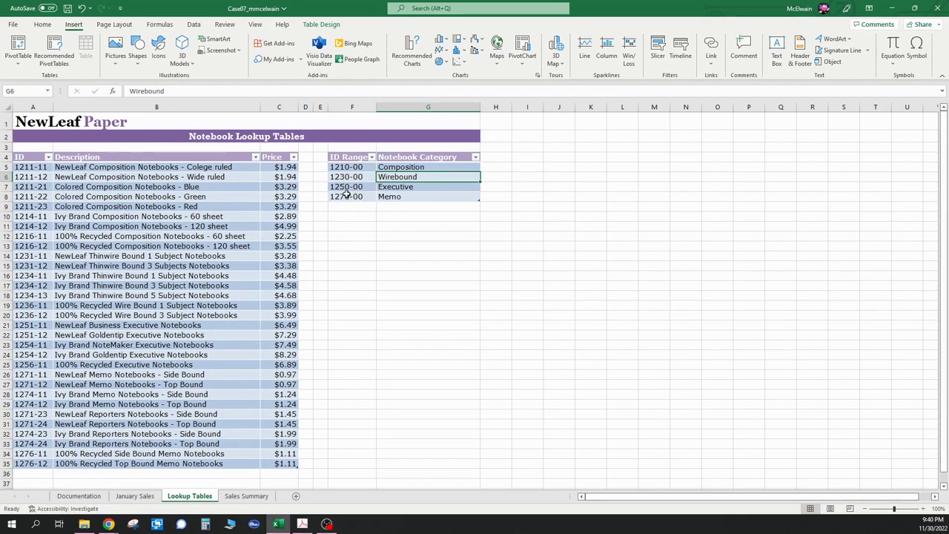
{"action": "key", "text": "Down"}
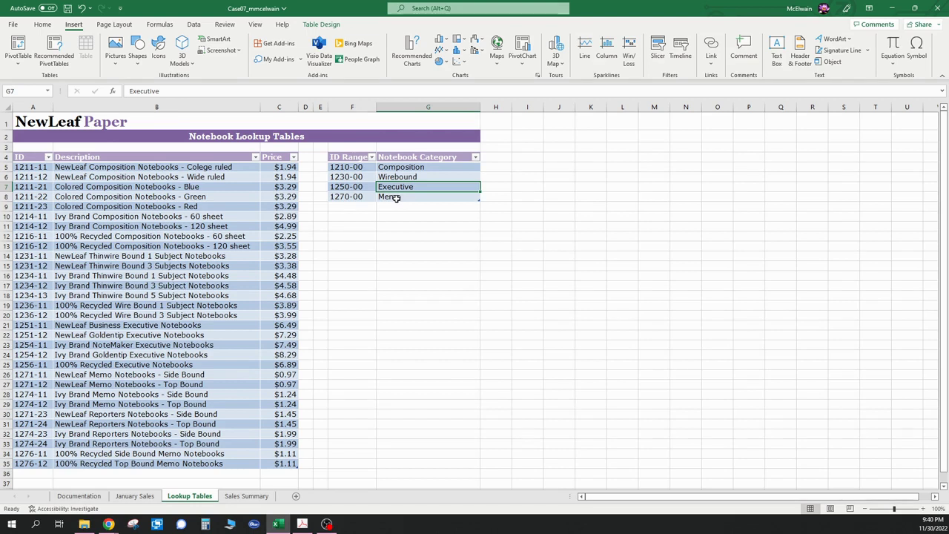
{"action": "left_click", "coordinate": [136, 496]}
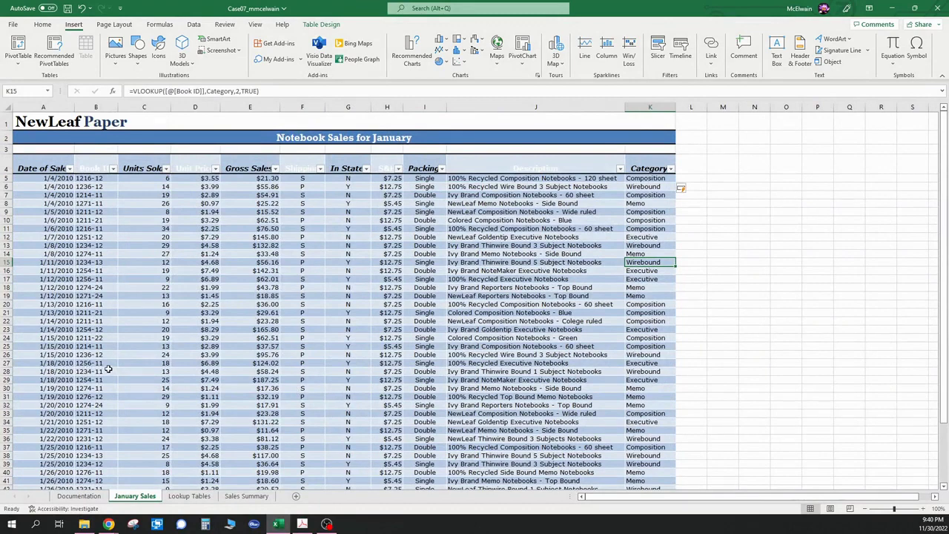
{"action": "scroll", "coordinate": [101, 370], "scroll_direction": "down", "scroll_amount": 4}
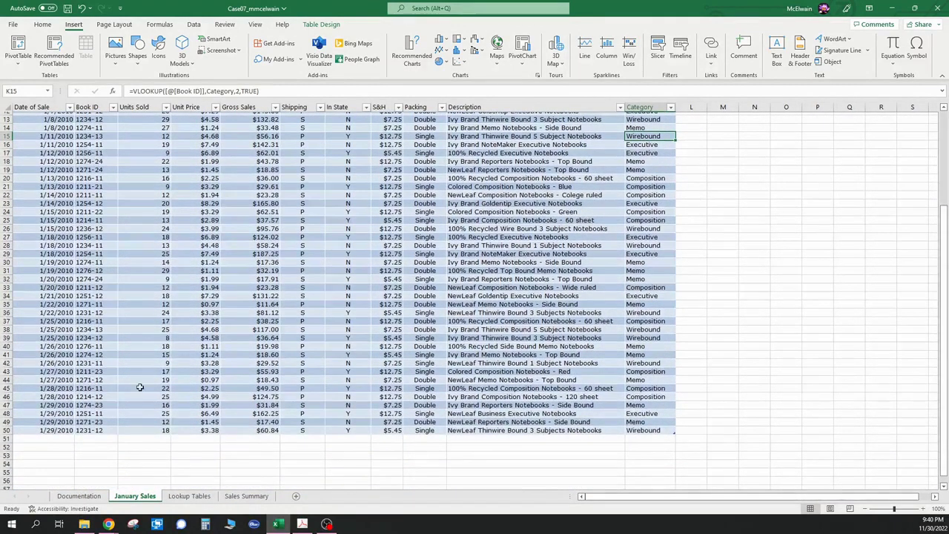
{"action": "left_click", "coordinate": [647, 380]}
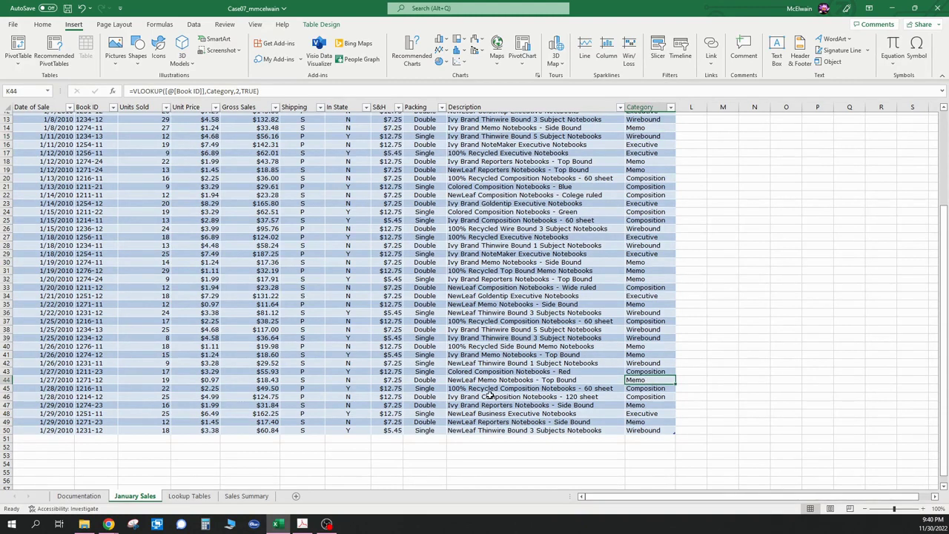
{"action": "scroll", "coordinate": [490, 395], "scroll_direction": "up", "scroll_amount": 4}
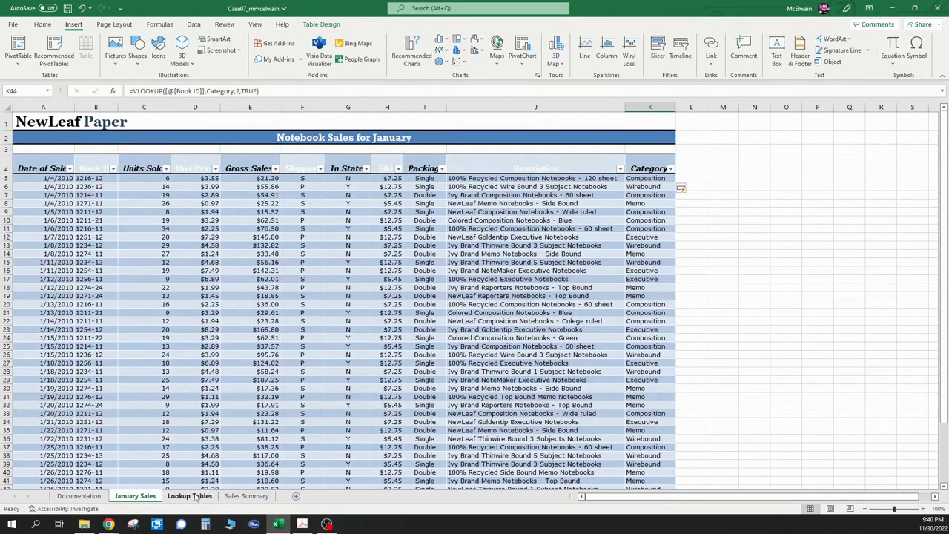
Count the Composition sales in Sales Summary cell C6 with COUNTIF, using the January table's Category column as range and B6 as criteria.
{"action": "left_click", "coordinate": [252, 497]}
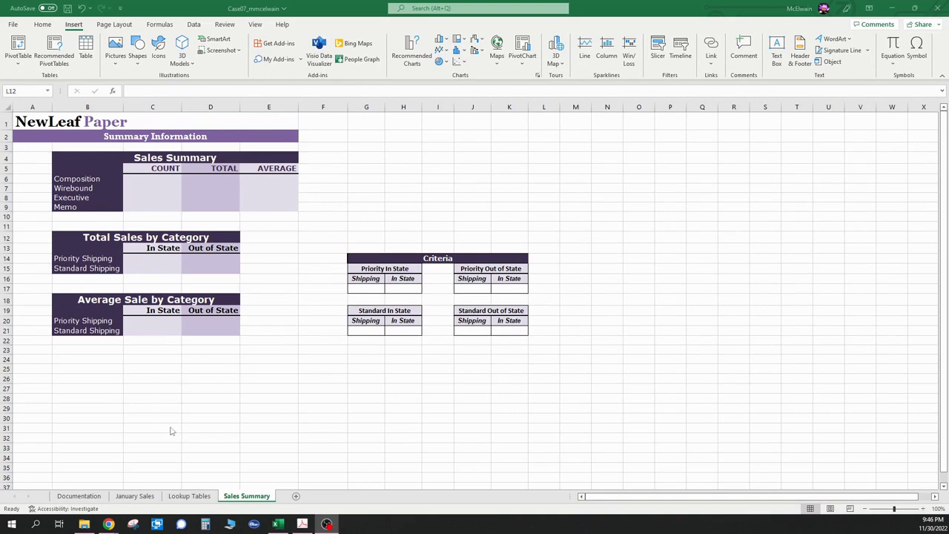
{"action": "left_click", "coordinate": [147, 497]}
{"action": "left_click", "coordinate": [148, 497]}
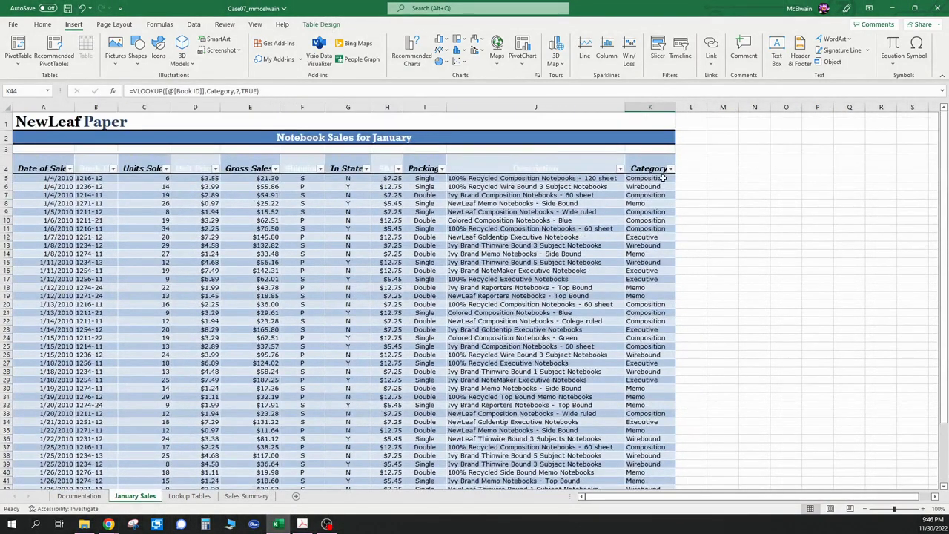
{"action": "left_click", "coordinate": [246, 496]}
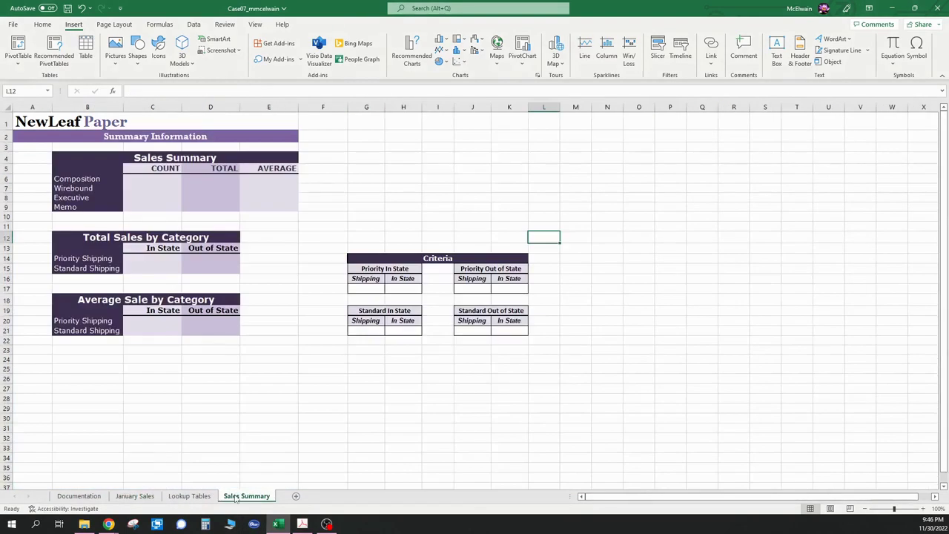
{"action": "left_click", "coordinate": [161, 178]}
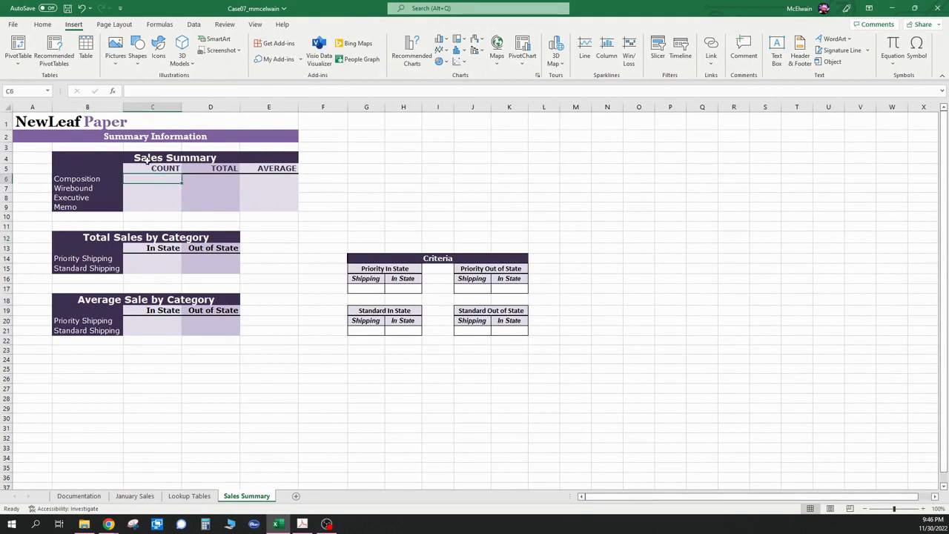
{"action": "left_click", "coordinate": [114, 91]}
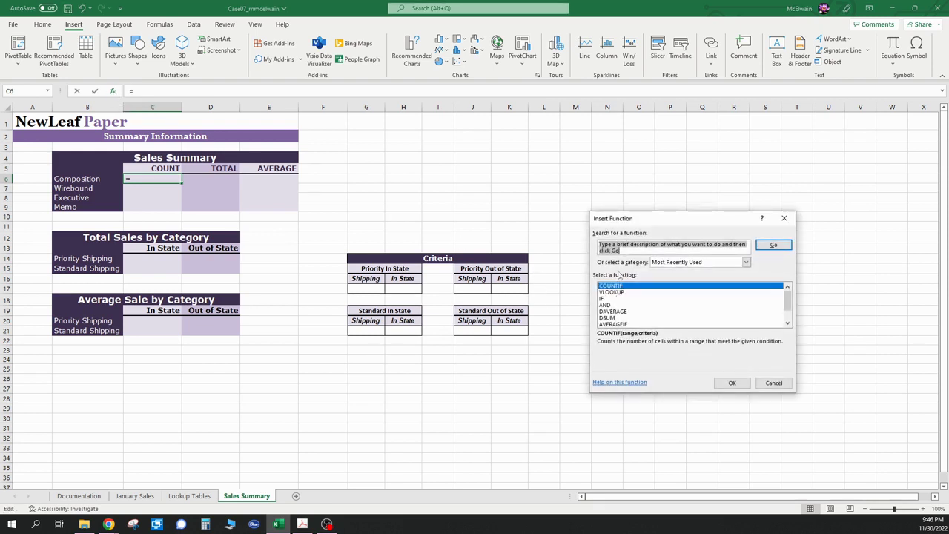
{"action": "double_click", "coordinate": [620, 286]}
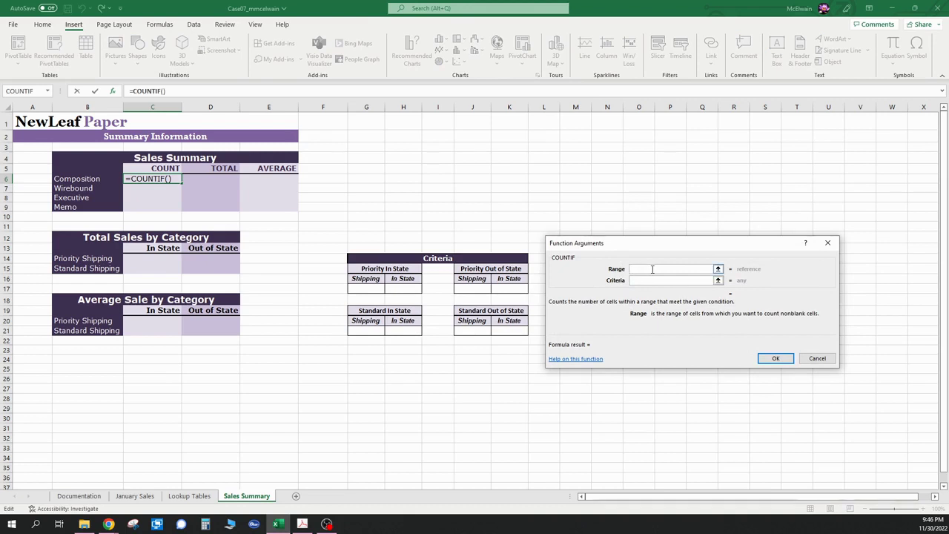
{"action": "left_click", "coordinate": [136, 496]}
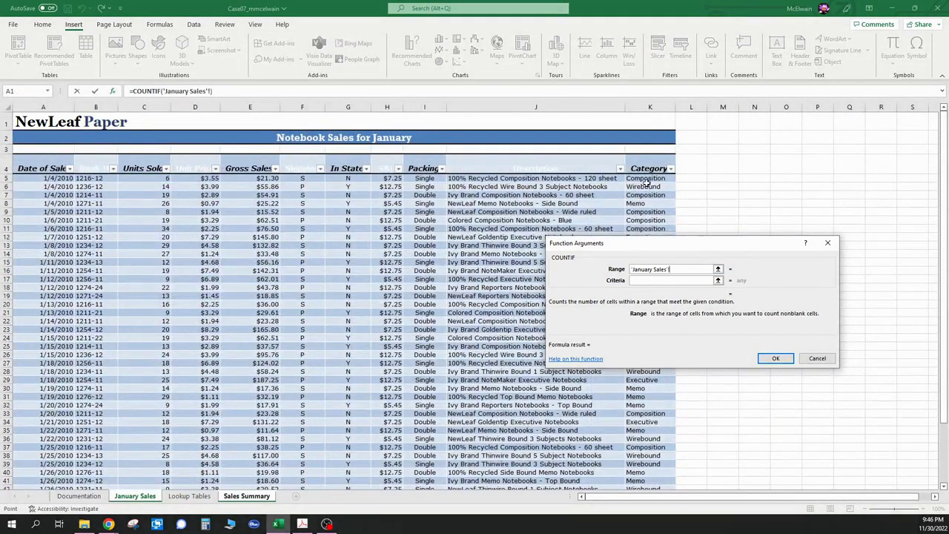
{"action": "left_click_drag", "start_coordinate": [643, 178], "coordinate": [657, 475]}
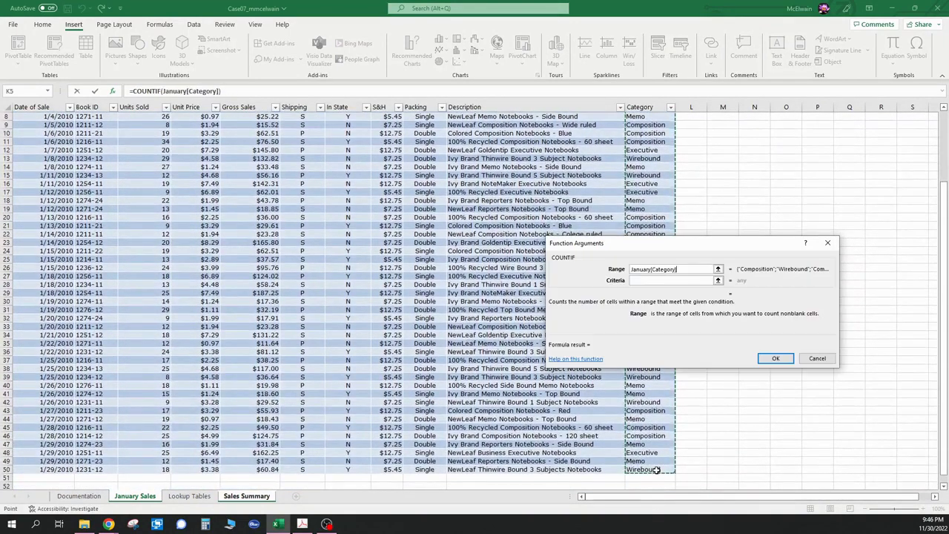
{"action": "left_click", "coordinate": [644, 281]}
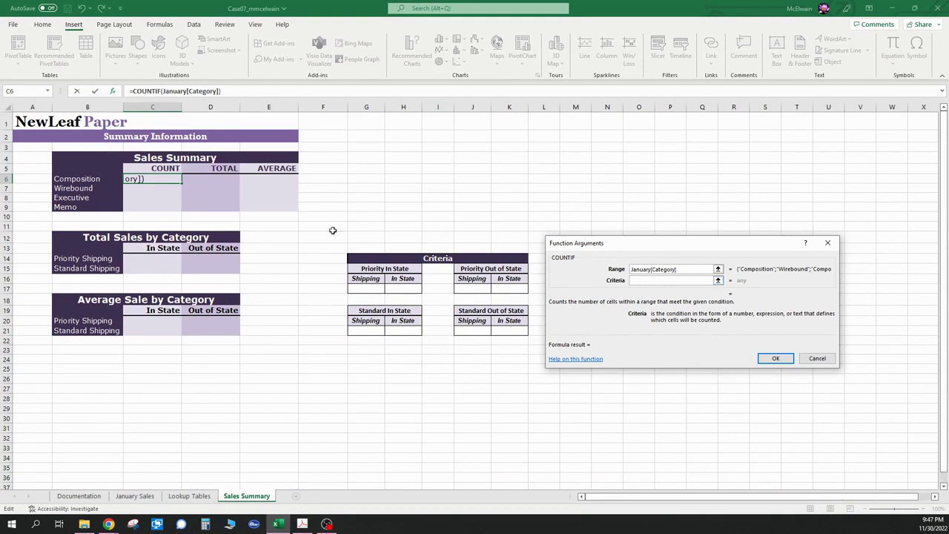
{"action": "left_click", "coordinate": [86, 179]}
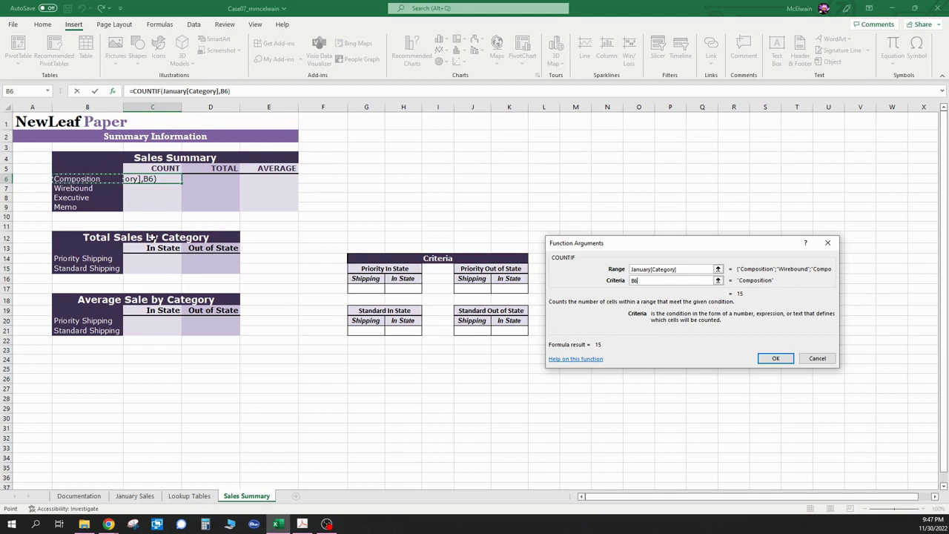
{"action": "key", "text": "Return"}
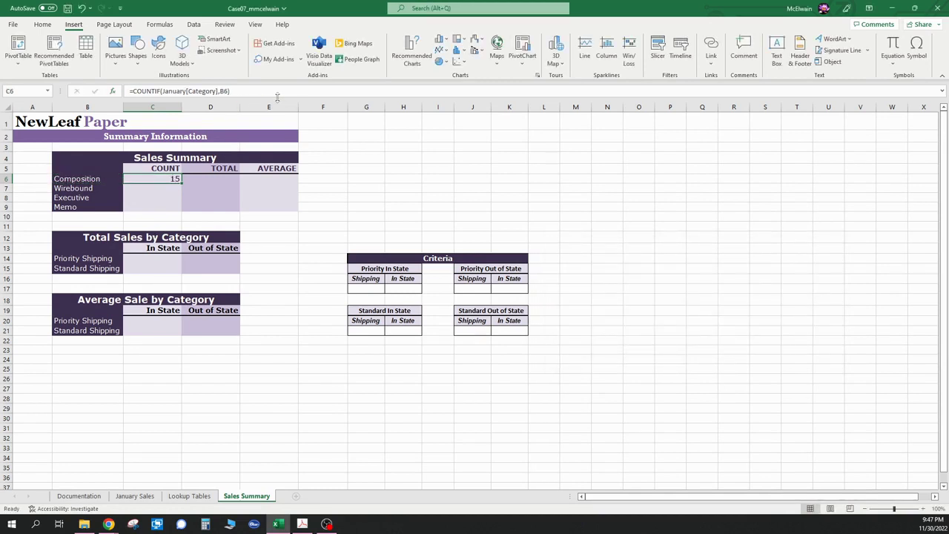
Count the Wirebound sales in C7 with a separate COUNTIF over the January table's Category column, using B7 as criteria.
{"action": "left_click", "coordinate": [162, 190]}
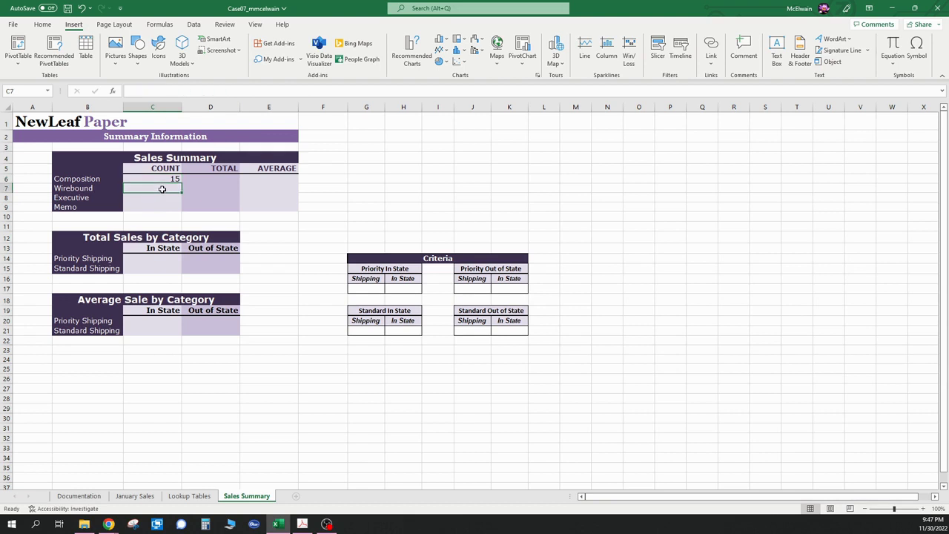
{"action": "left_click", "coordinate": [113, 91]}
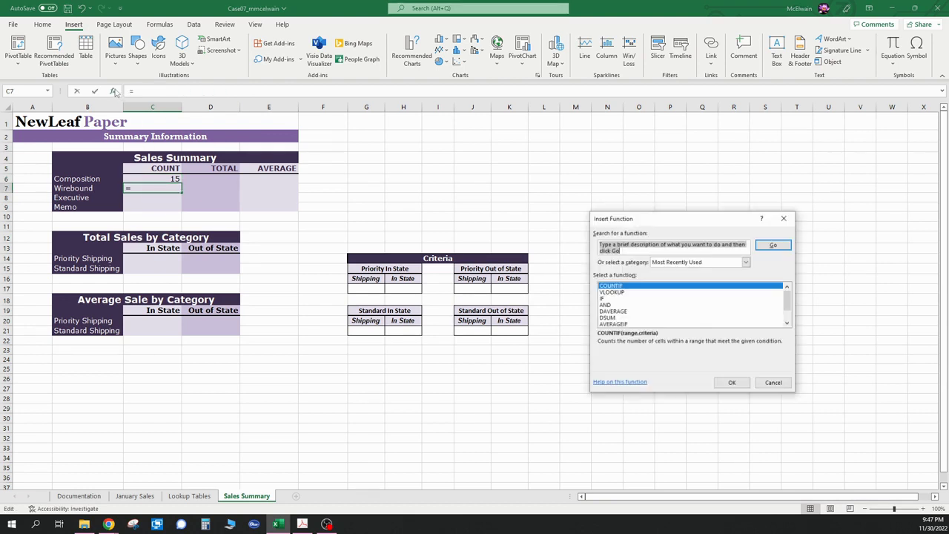
{"action": "double_click", "coordinate": [616, 291]}
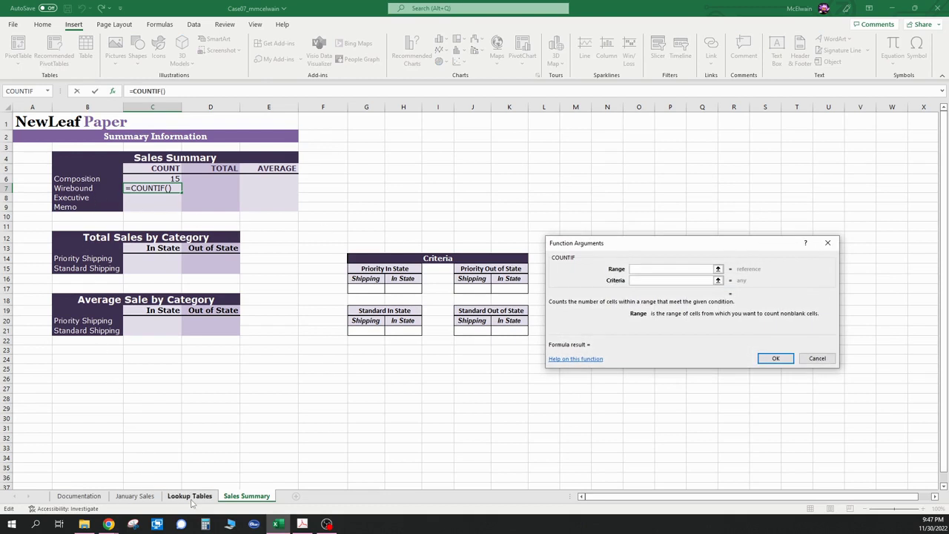
{"action": "left_click", "coordinate": [133, 497]}
{"action": "scroll", "coordinate": [649, 155], "scroll_direction": "up", "scroll_amount": 3}
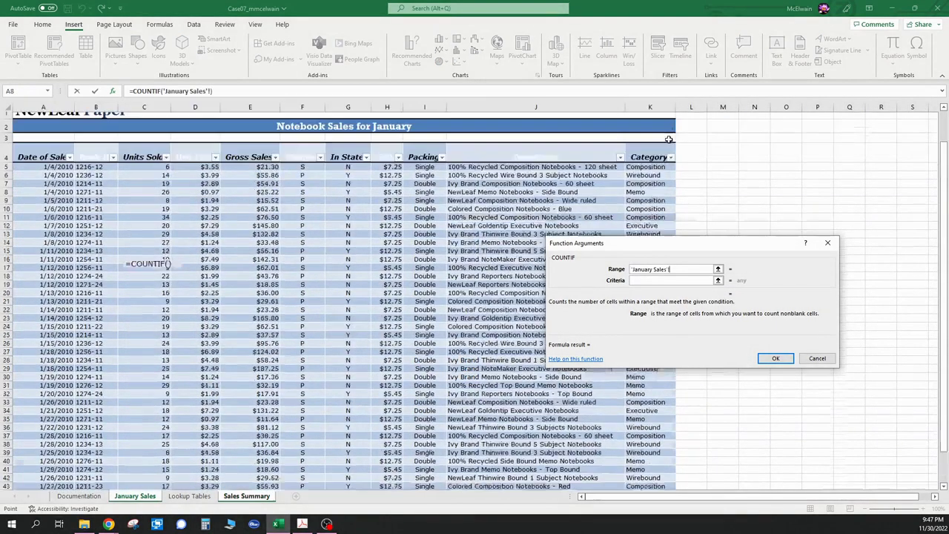
{"action": "left_click_drag", "start_coordinate": [647, 181], "coordinate": [641, 462]}
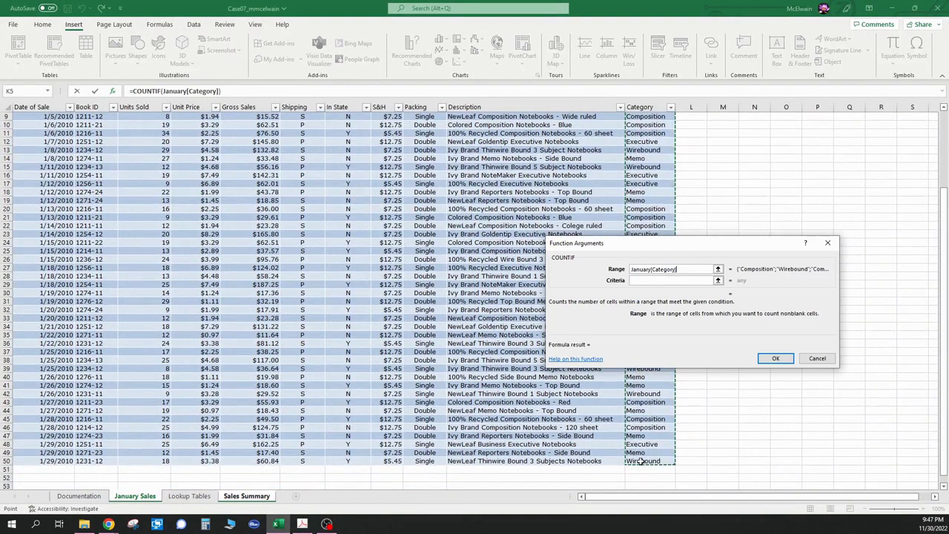
{"action": "left_click", "coordinate": [634, 280]}
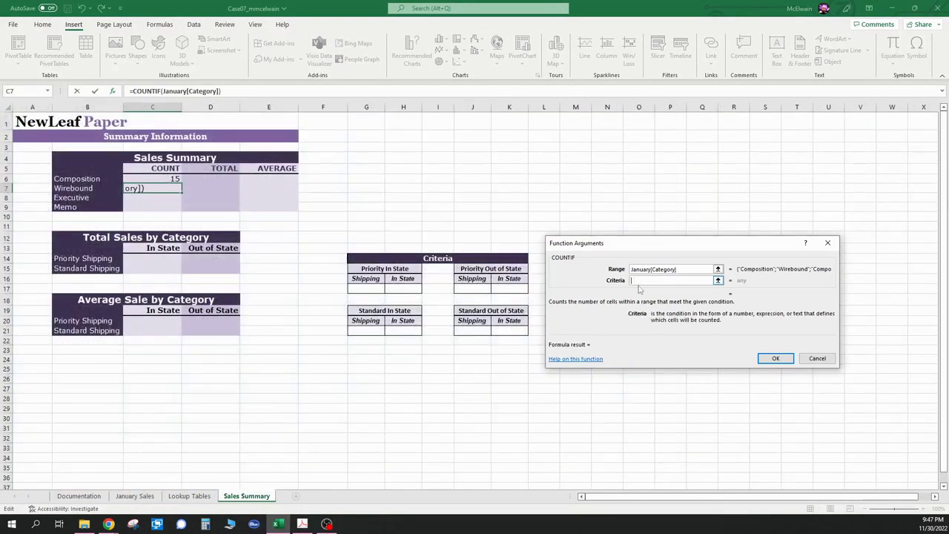
{"action": "left_click", "coordinate": [85, 190]}
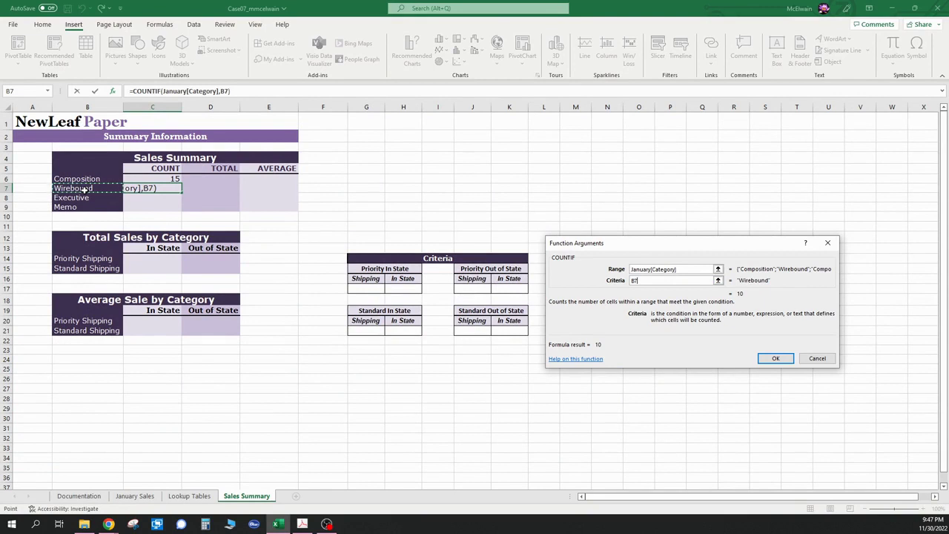
{"action": "key", "text": "Return"}
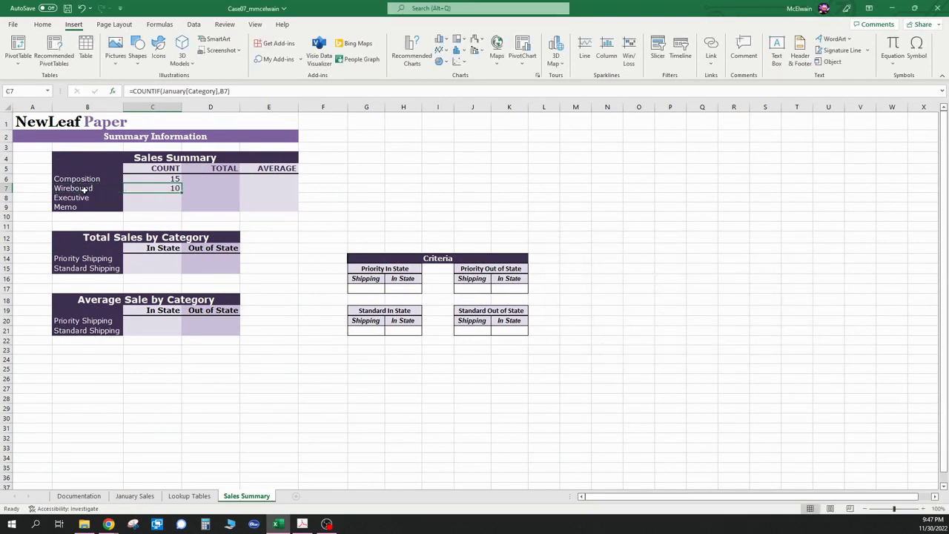
Copy the COUNTIF formula from C6 down through C9 and check the criteria reference in each category's row.
{"action": "left_click", "coordinate": [166, 183]}
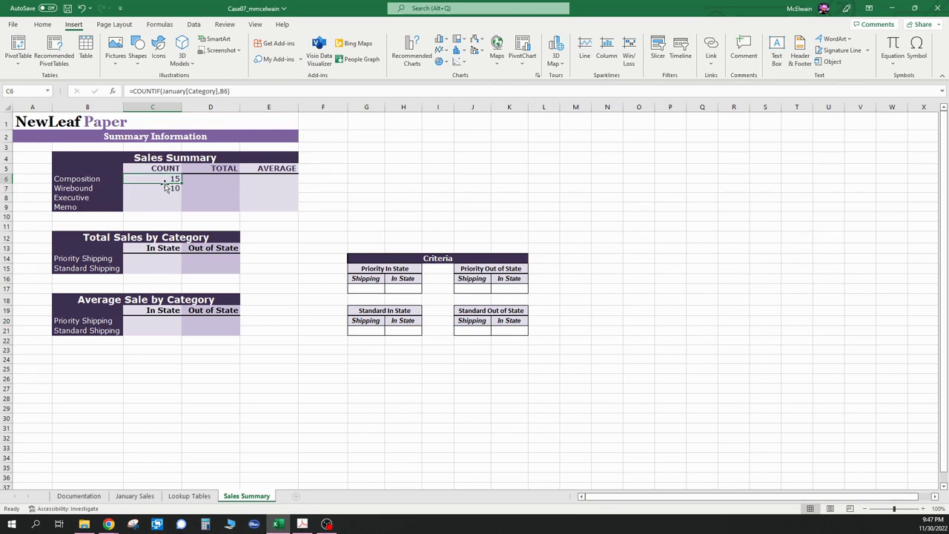
{"action": "left_click", "coordinate": [165, 188]}
{"action": "left_click_drag", "start_coordinate": [181, 182], "coordinate": [185, 217]}
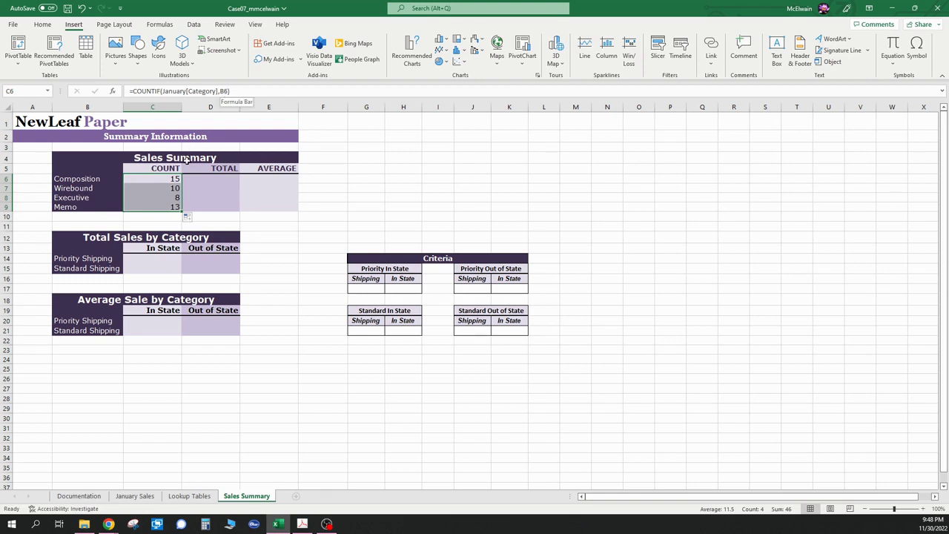
{"action": "left_click", "coordinate": [176, 181]}
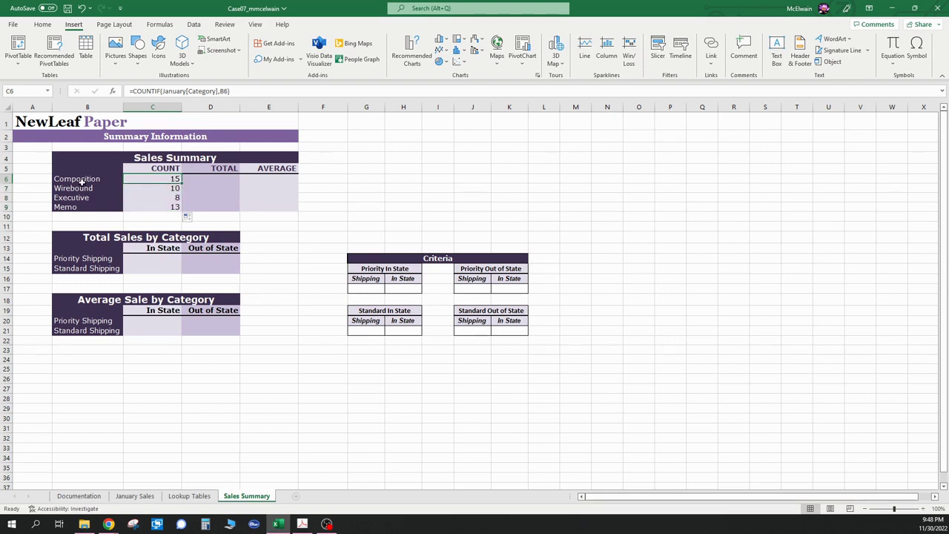
{"action": "left_click", "coordinate": [167, 187]}
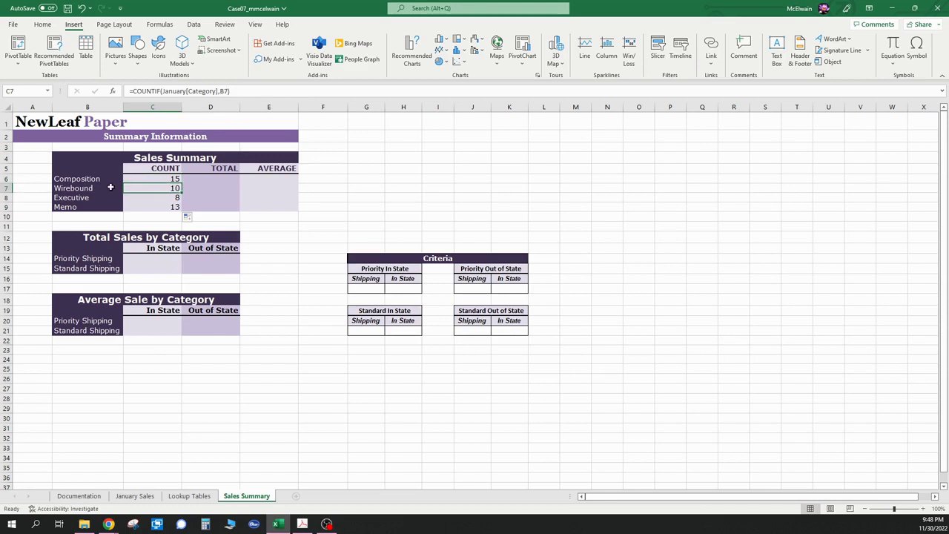
{"action": "left_click", "coordinate": [177, 197]}
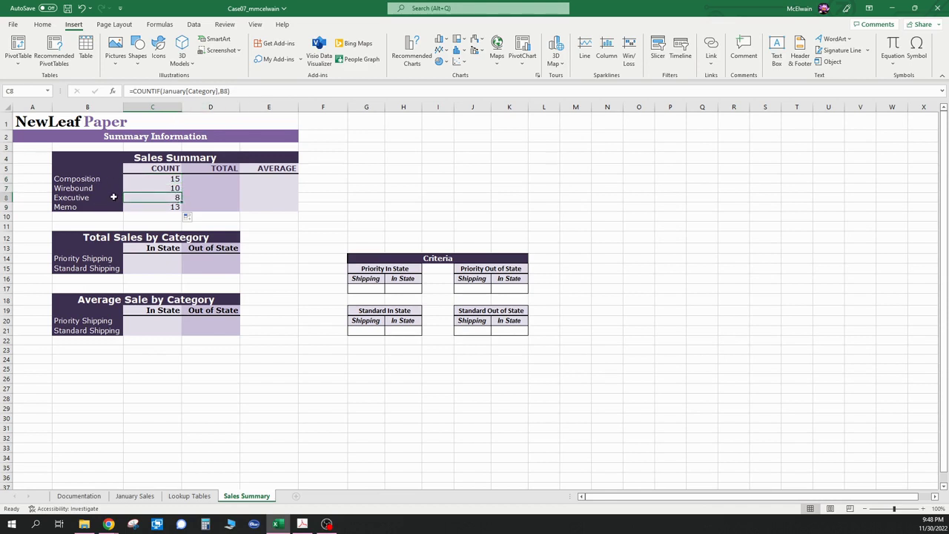
{"action": "left_click", "coordinate": [160, 208]}
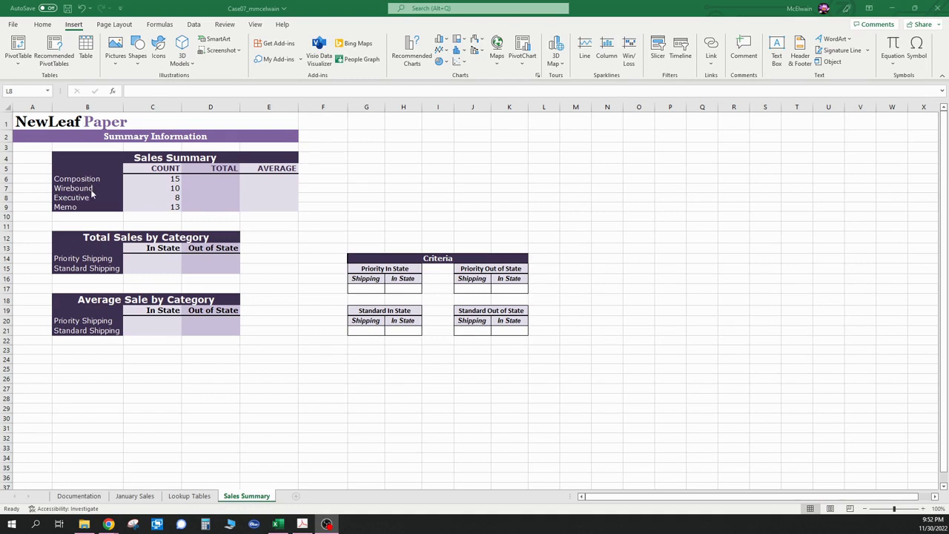
Build a SUMIF in the Composition TOTAL cell D6 with the January table's Category column as range and B6 as criteria.
{"action": "left_click", "coordinate": [210, 178]}
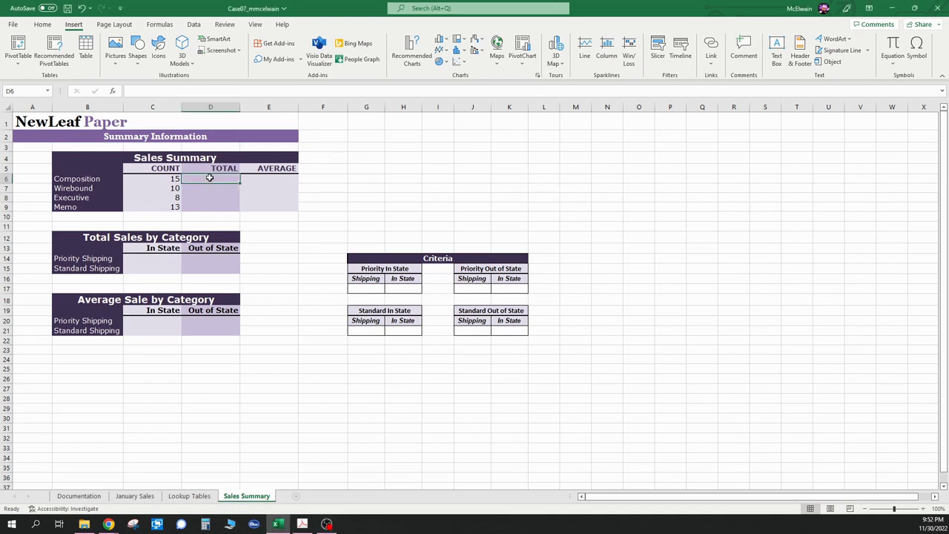
{"action": "left_click", "coordinate": [114, 93]}
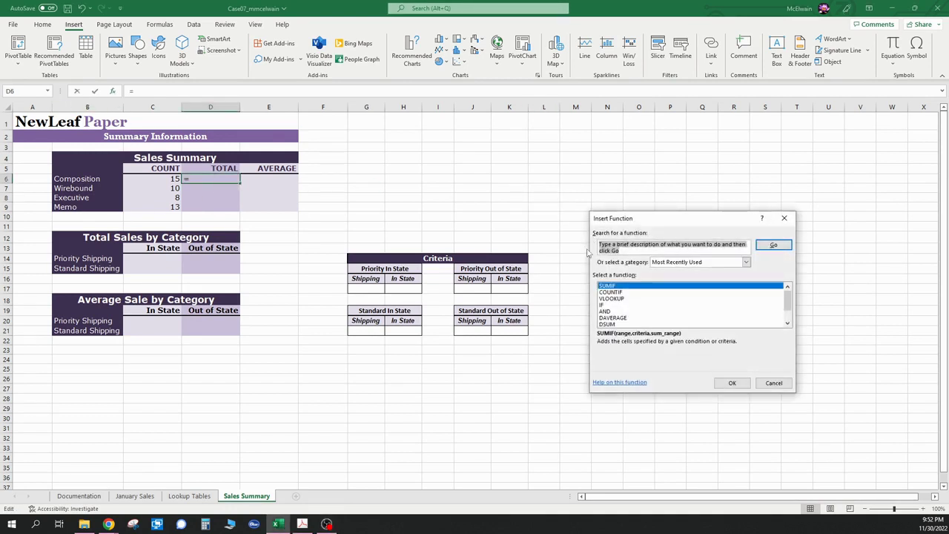
{"action": "double_click", "coordinate": [627, 287]}
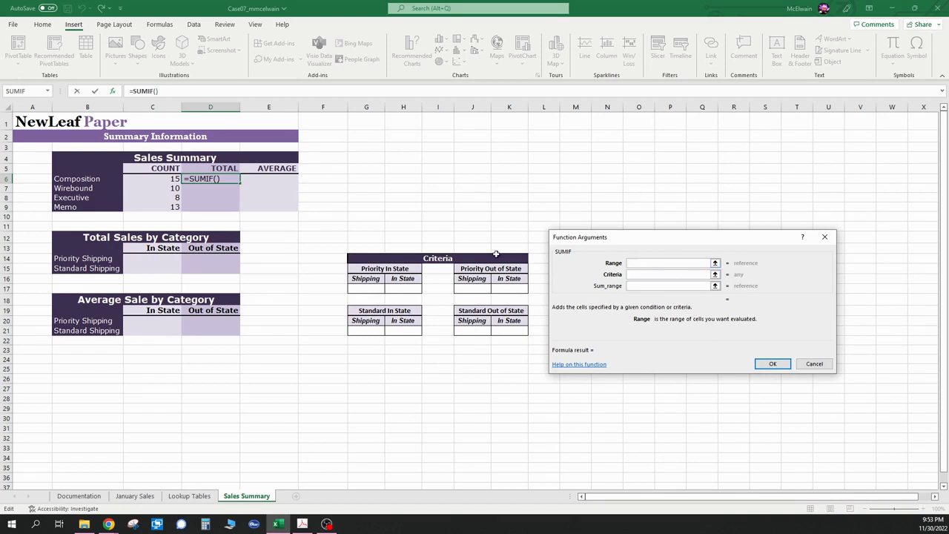
{"action": "left_click", "coordinate": [147, 497]}
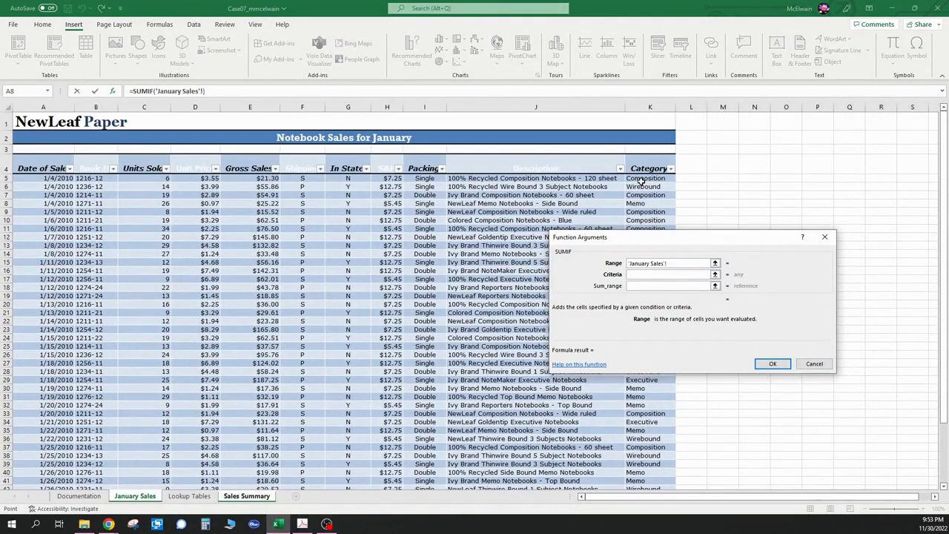
{"action": "left_click_drag", "start_coordinate": [642, 180], "coordinate": [657, 470]}
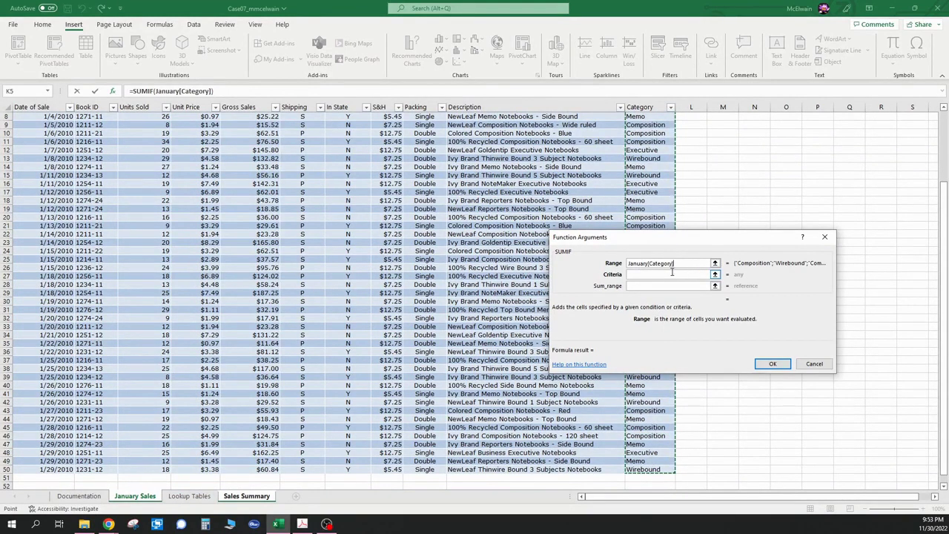
{"action": "left_click", "coordinate": [650, 275]}
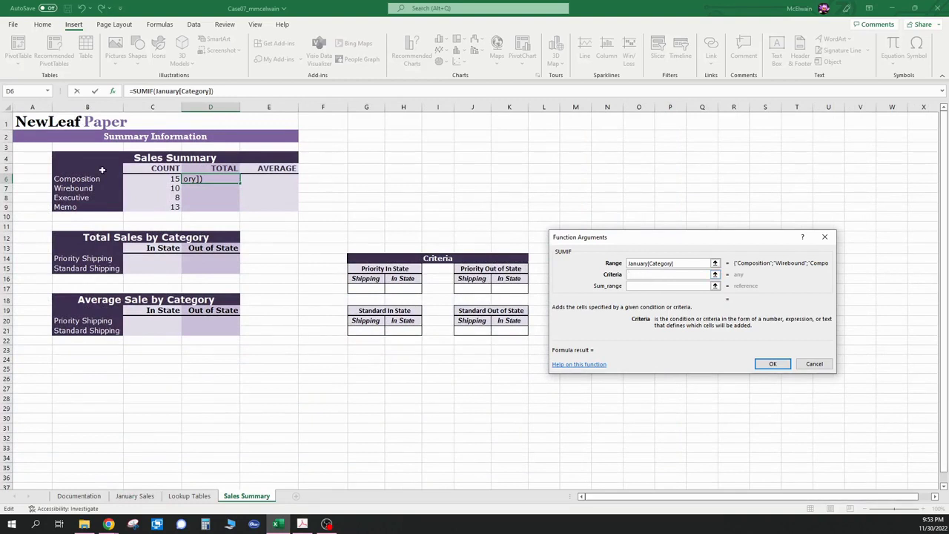
{"action": "left_click", "coordinate": [81, 181]}
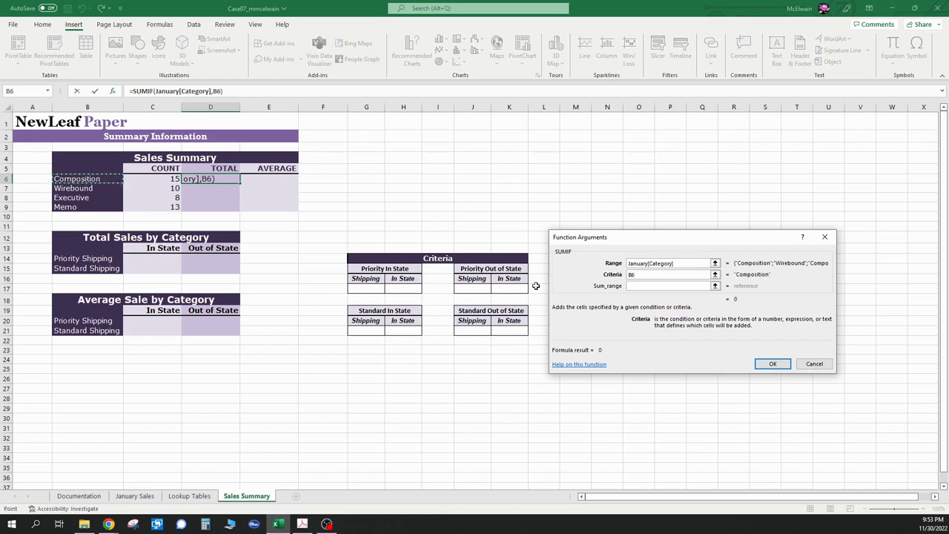
Set the D6 SUMIF's sum range to the January table's Gross Sales column and complete the formula.
{"action": "left_click", "coordinate": [635, 286]}
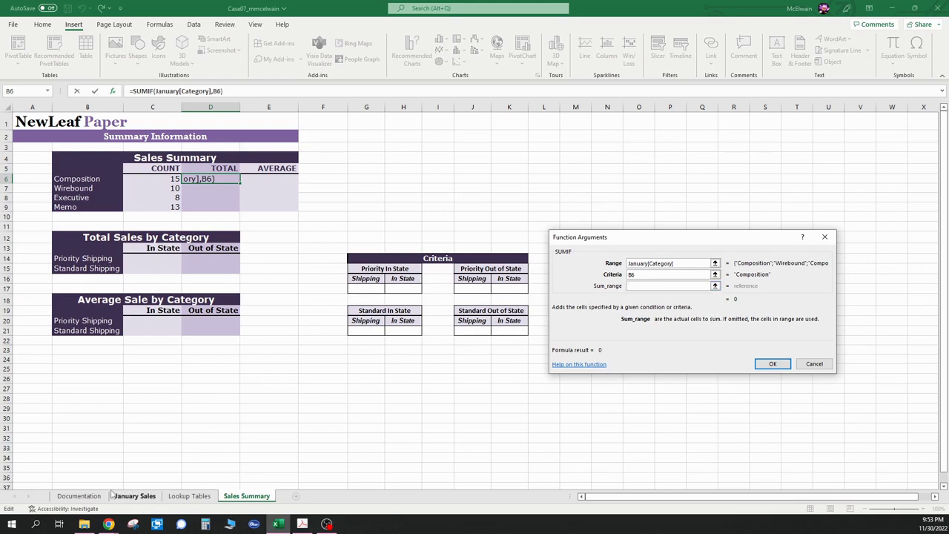
{"action": "left_click", "coordinate": [134, 497]}
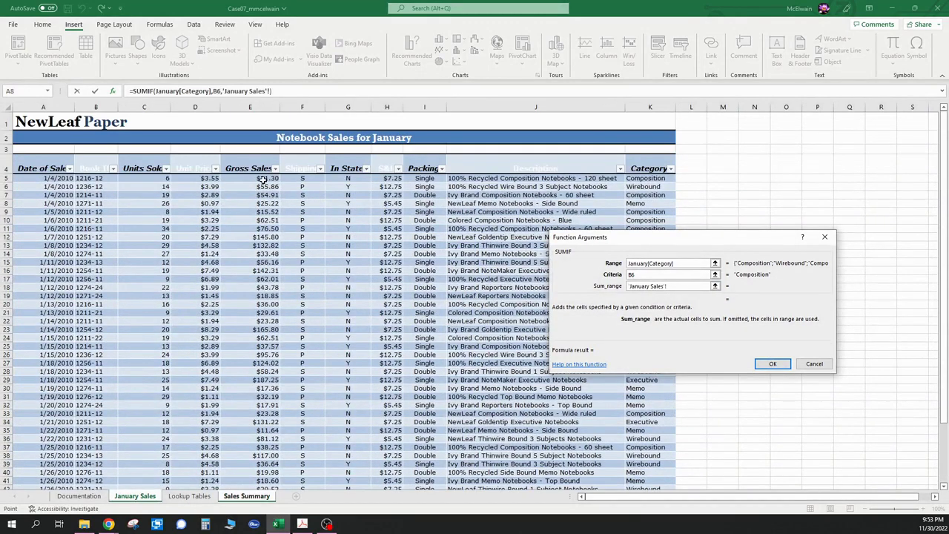
{"action": "left_click", "coordinate": [268, 178]}
{"action": "left_click_drag", "start_coordinate": [269, 178], "coordinate": [272, 467]}
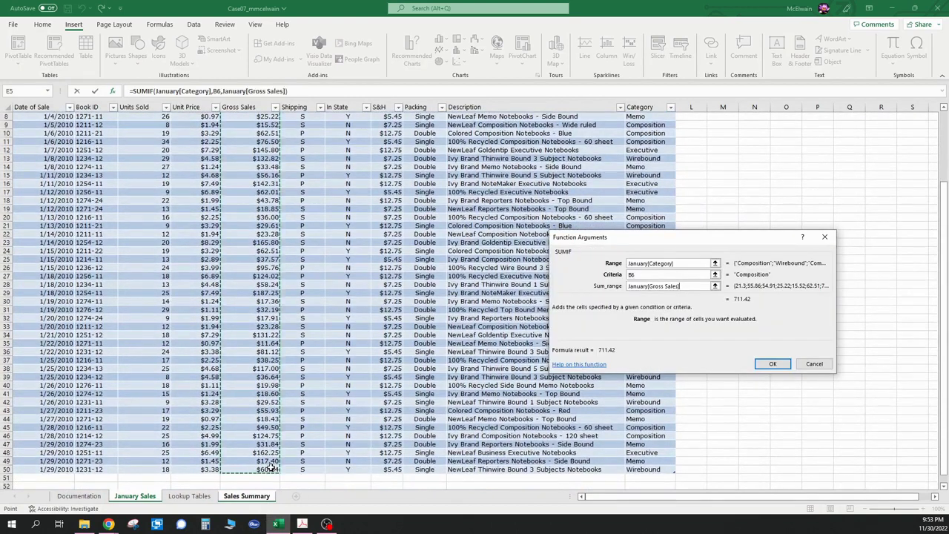
{"action": "left_click", "coordinate": [683, 274]}
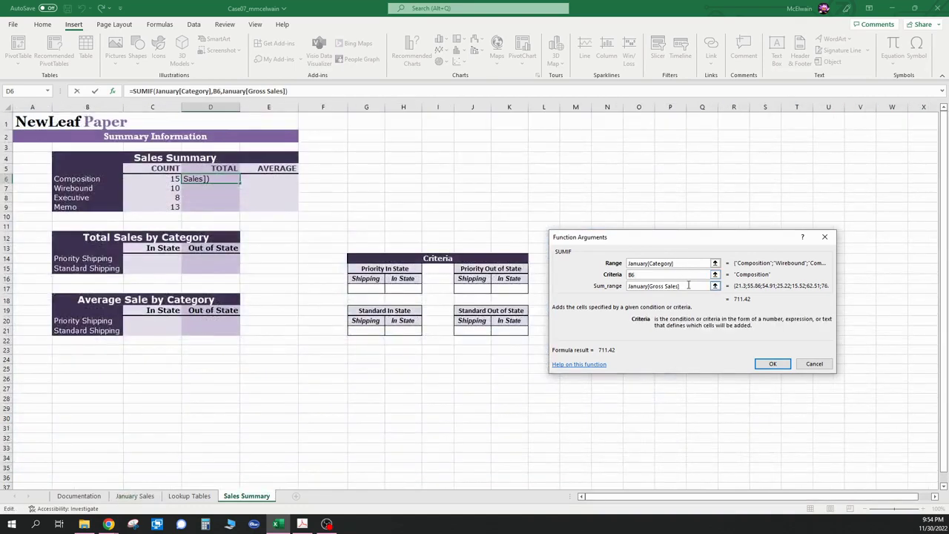
{"action": "left_click", "coordinate": [689, 285]}
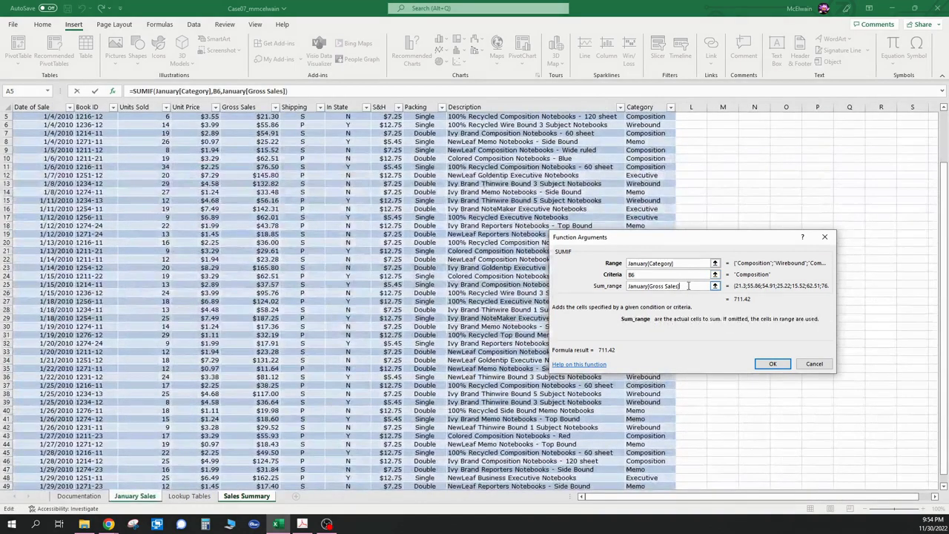
{"action": "left_click", "coordinate": [686, 276]}
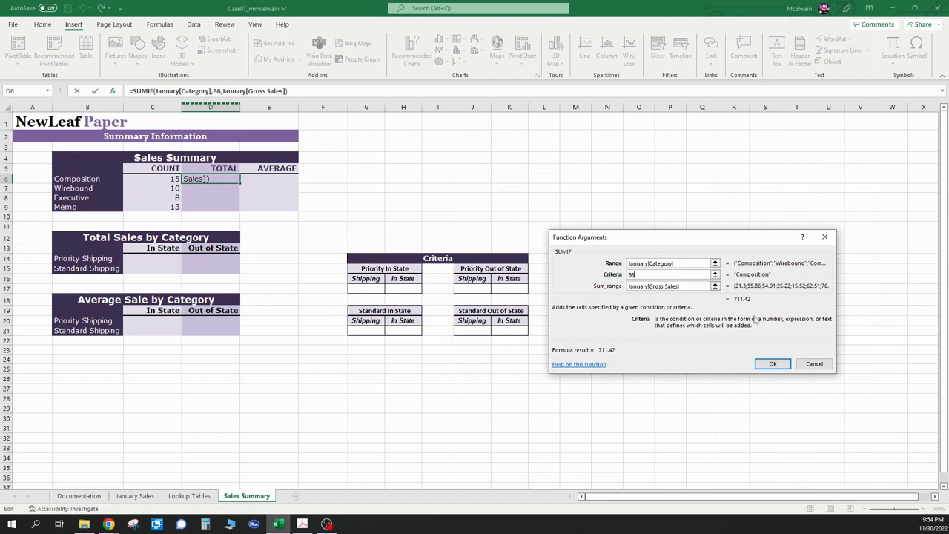
{"action": "left_click", "coordinate": [774, 367]}
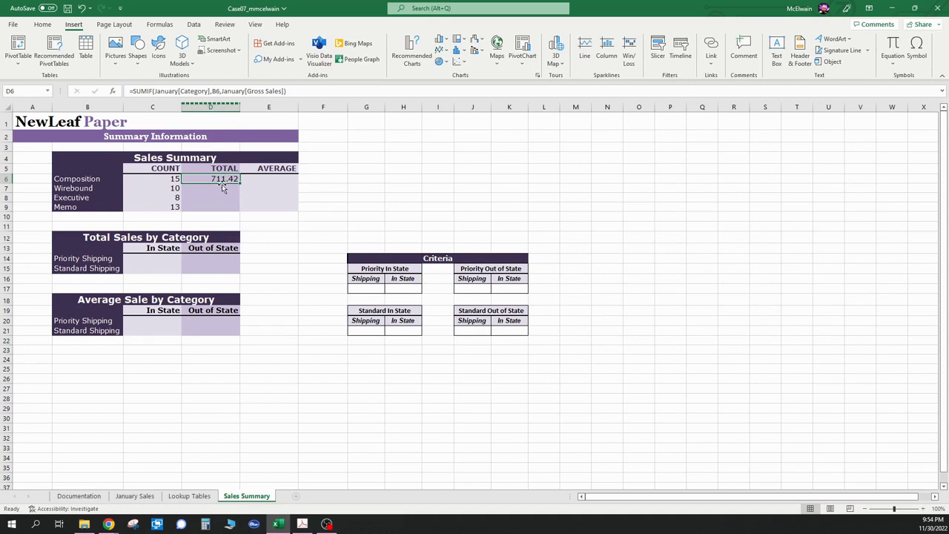
Copy the SUMIF formula from D6 down through D9 and format the category totals as Currency.
{"action": "left_click_drag", "start_coordinate": [239, 183], "coordinate": [240, 210]}
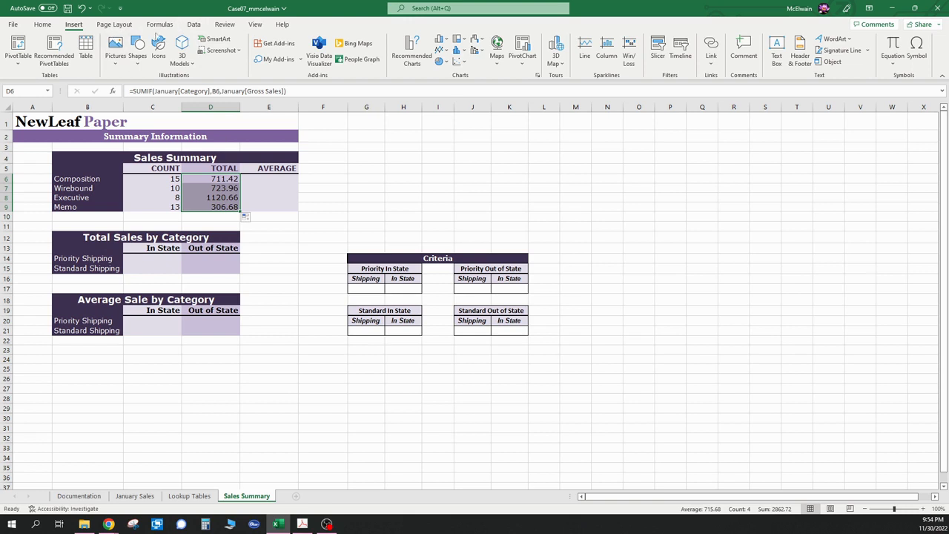
{"action": "left_click", "coordinate": [195, 26]}
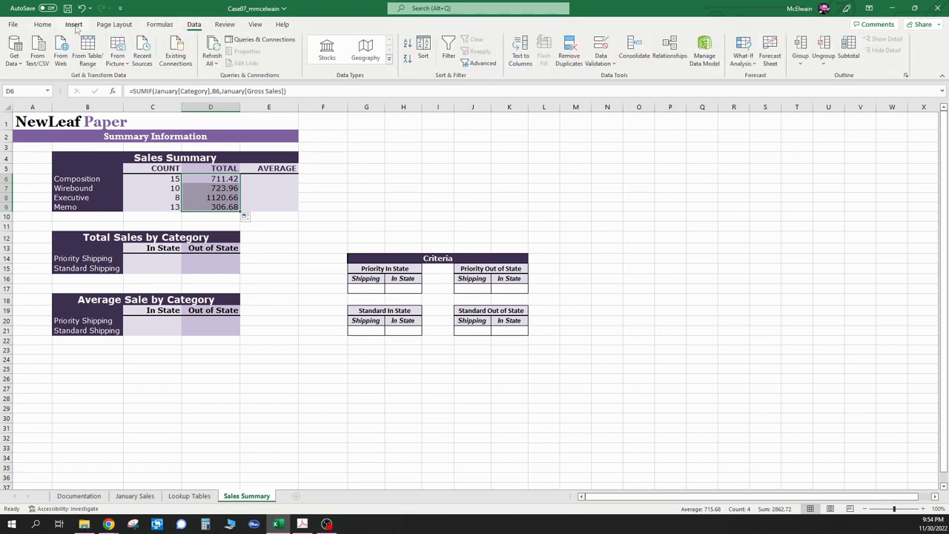
{"action": "left_click", "coordinate": [43, 26]}
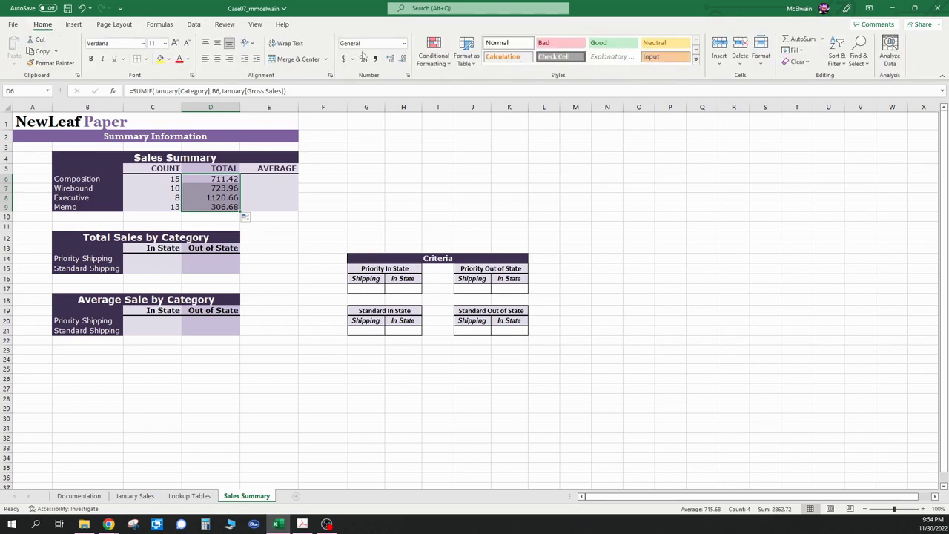
{"action": "left_click", "coordinate": [389, 46]}
{"action": "left_click", "coordinate": [405, 45]}
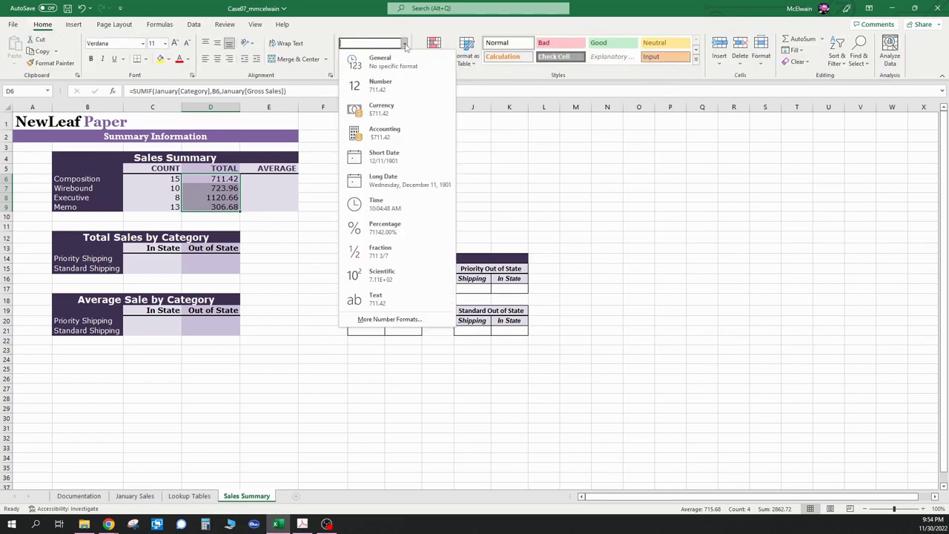
{"action": "left_click", "coordinate": [401, 110]}
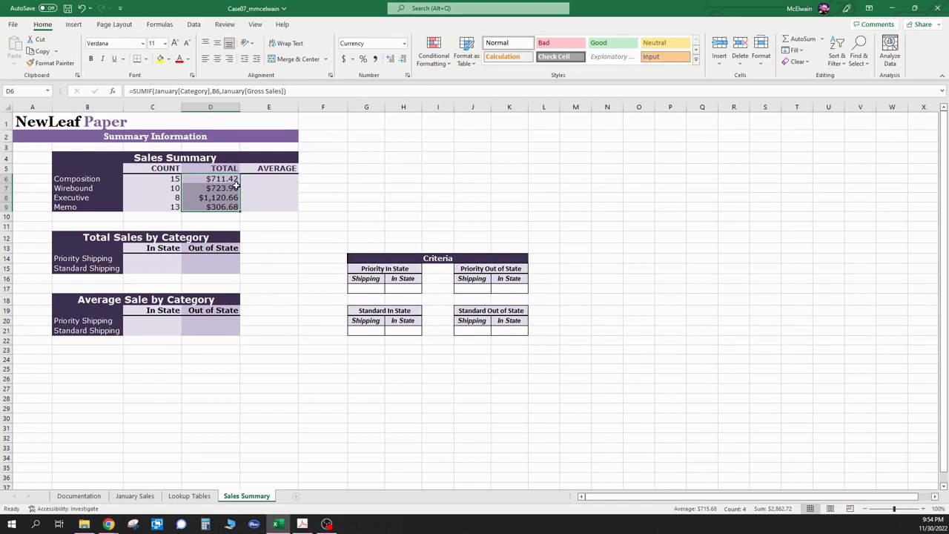
Find the AVERAGEIF function and insert it in the Composition AVERAGE cell E6.
{"action": "left_click", "coordinate": [274, 178]}
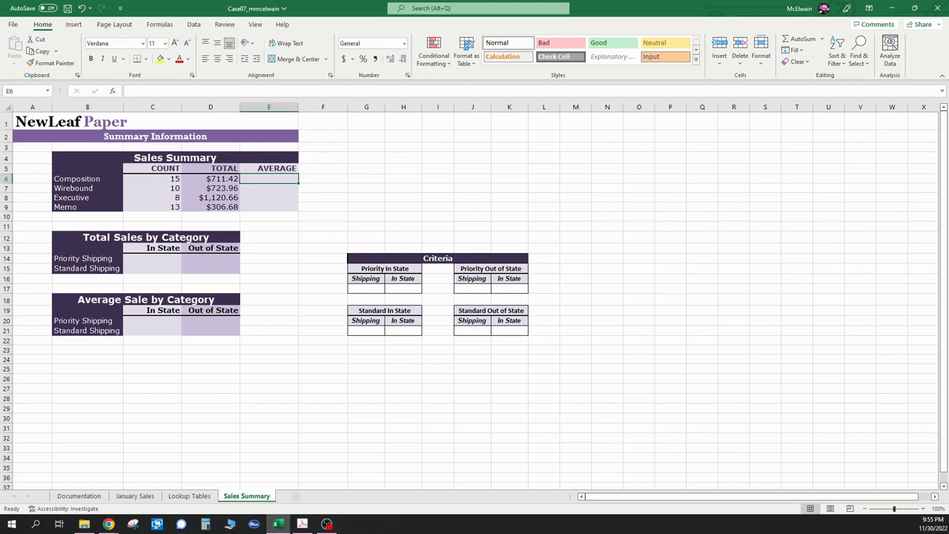
{"action": "key", "text": "alt+Tab"}
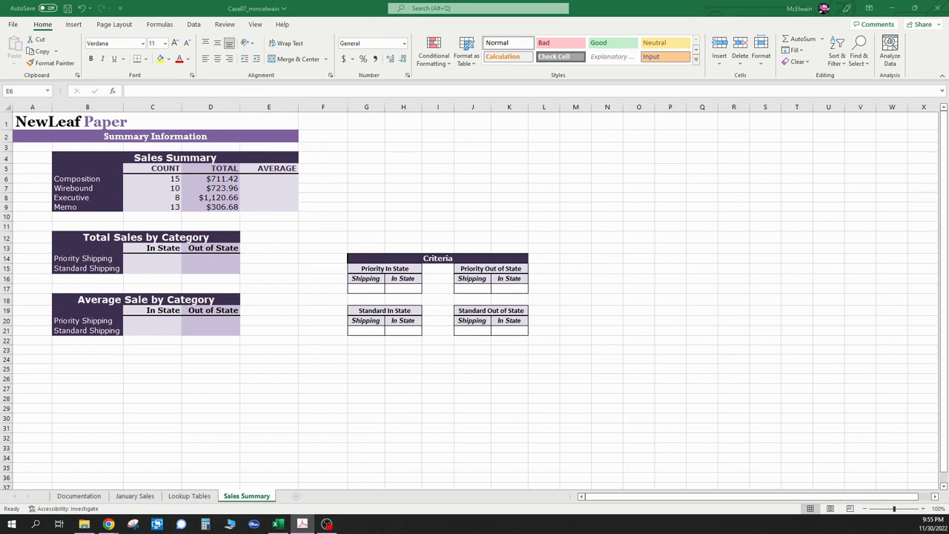
{"action": "key", "text": "alt+Tab"}
{"action": "key", "text": "alt+Tab"}
{"action": "left_click", "coordinate": [277, 181]}
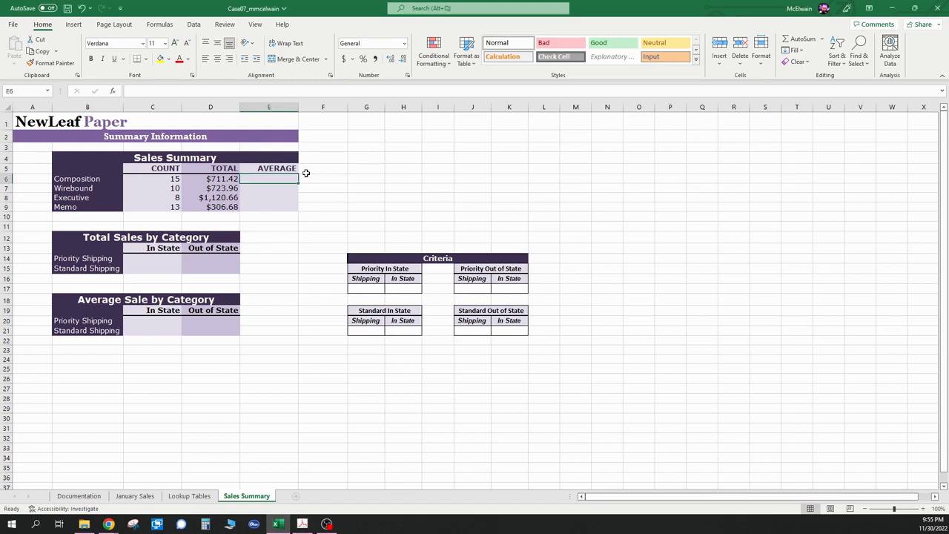
{"action": "left_click", "coordinate": [112, 91]}
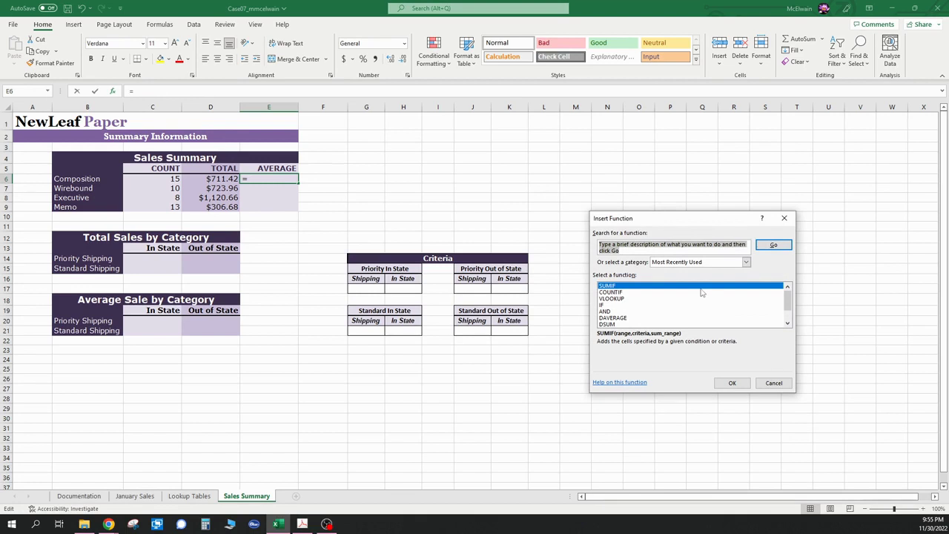
{"action": "type", "text": "averageif"}
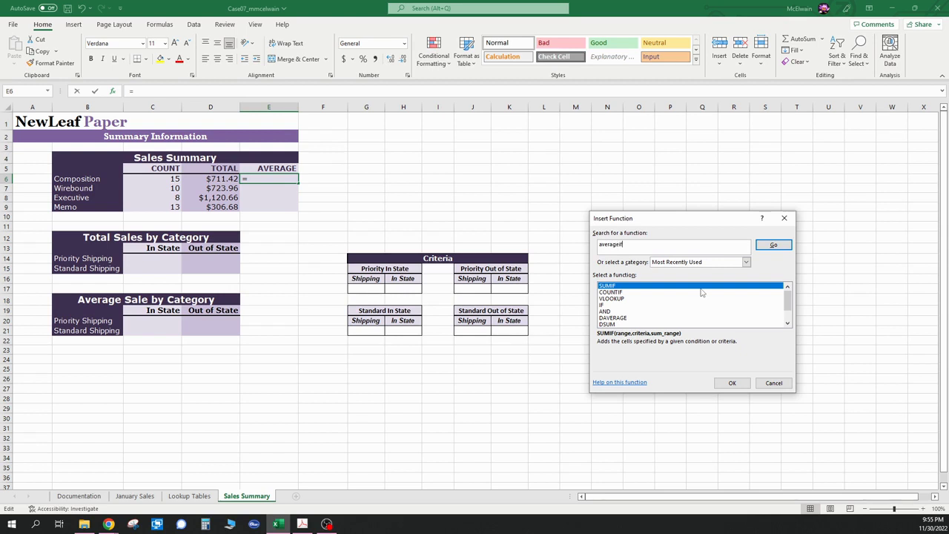
{"action": "key", "text": "Return"}
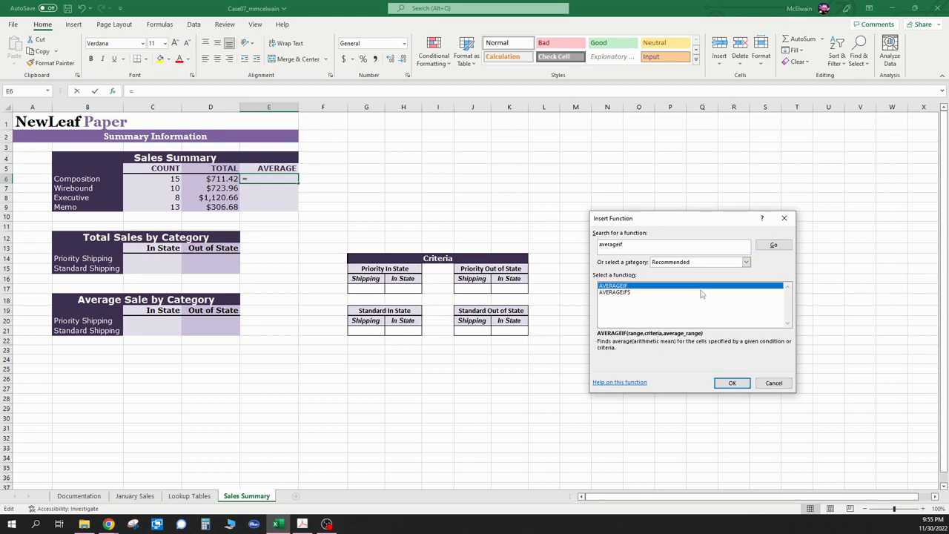
{"action": "double_click", "coordinate": [695, 287]}
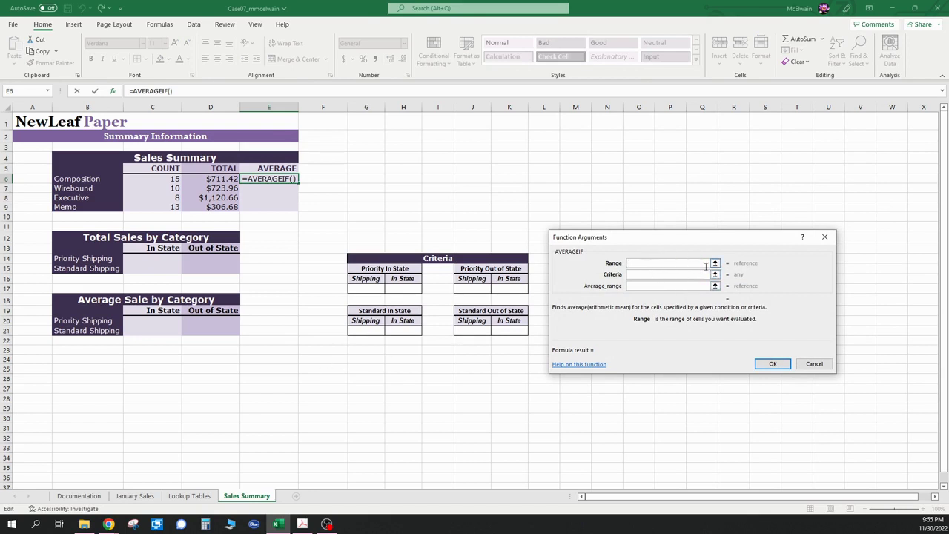
Set the AVERAGEIF range to the January table's Category column and its criteria to B6.
{"action": "left_click", "coordinate": [715, 264]}
{"action": "left_click", "coordinate": [135, 496]}
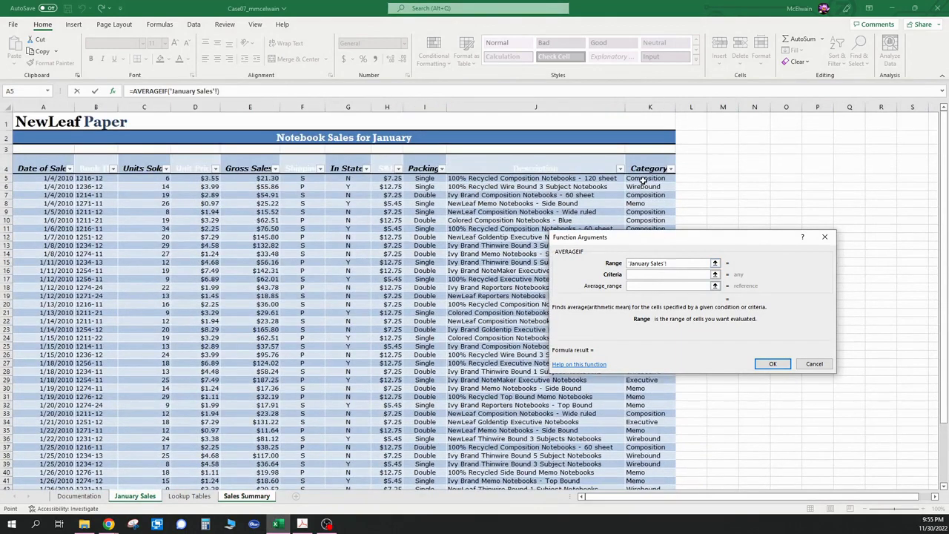
{"action": "left_click_drag", "start_coordinate": [643, 179], "coordinate": [650, 470]}
{"action": "left_click", "coordinate": [648, 275]}
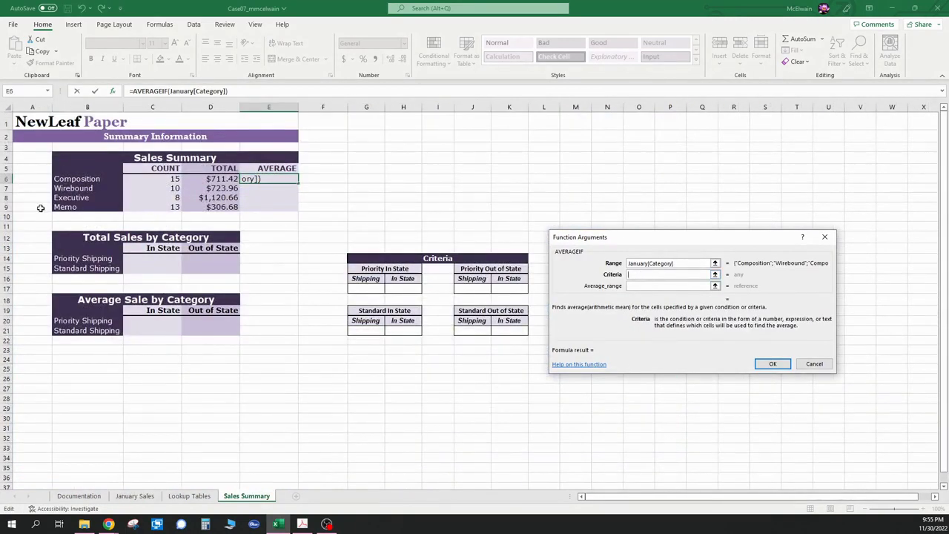
{"action": "left_click", "coordinate": [65, 179]}
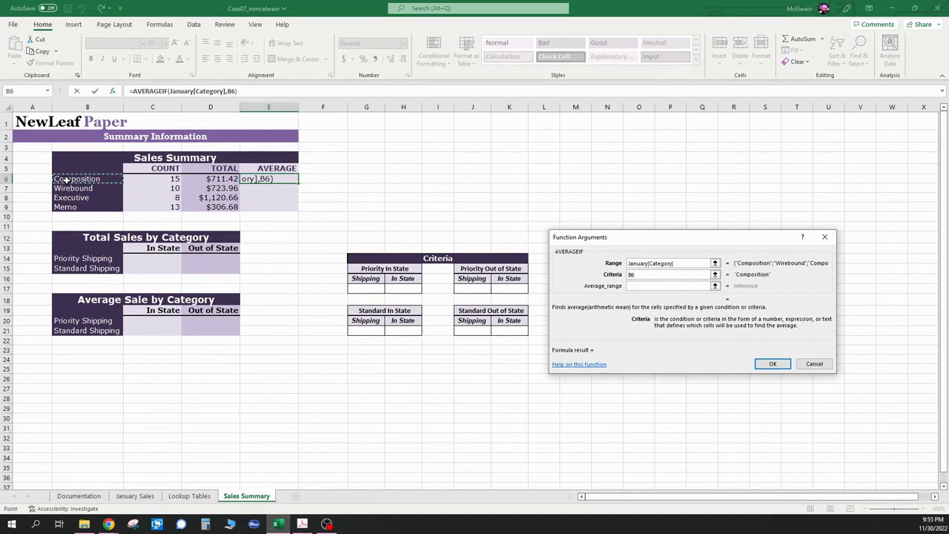
Set the AVERAGEIF average range to the January table's Gross Sales column and complete the E6 formula.
{"action": "left_click", "coordinate": [638, 286]}
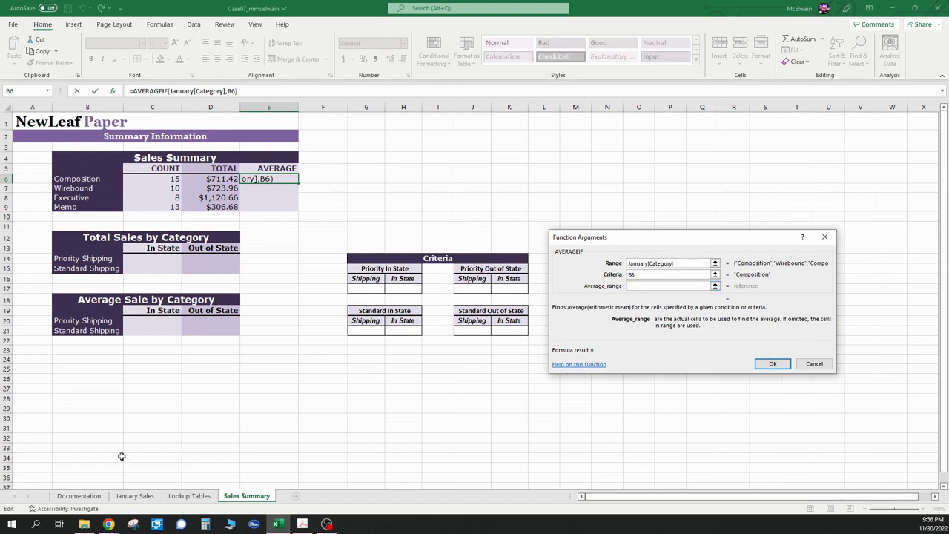
{"action": "left_click", "coordinate": [135, 496]}
{"action": "scroll", "coordinate": [275, 264], "scroll_direction": "up", "scroll_amount": 3}
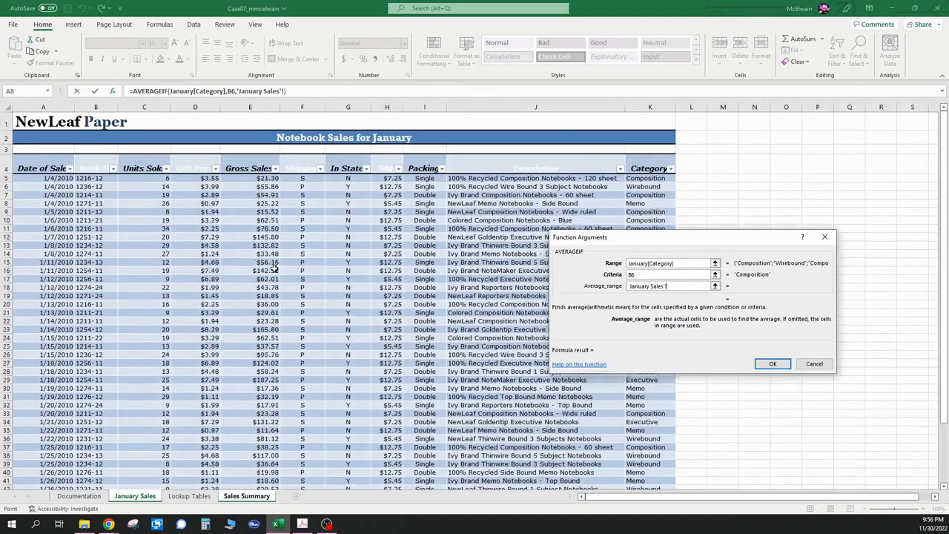
{"action": "left_click_drag", "start_coordinate": [254, 178], "coordinate": [281, 475]}
{"action": "left_click_drag", "start_coordinate": [225, 529], "coordinate": [242, 470]}
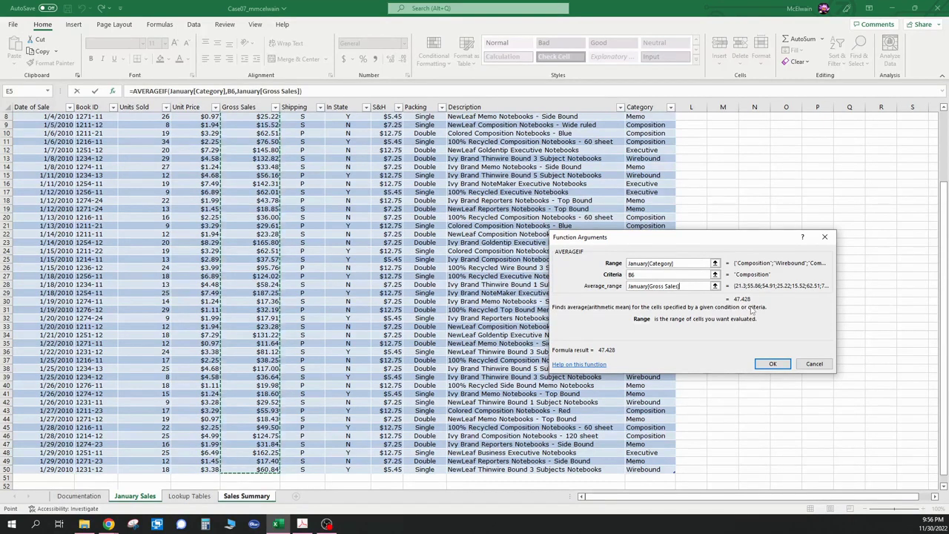
{"action": "left_click", "coordinate": [771, 364]}
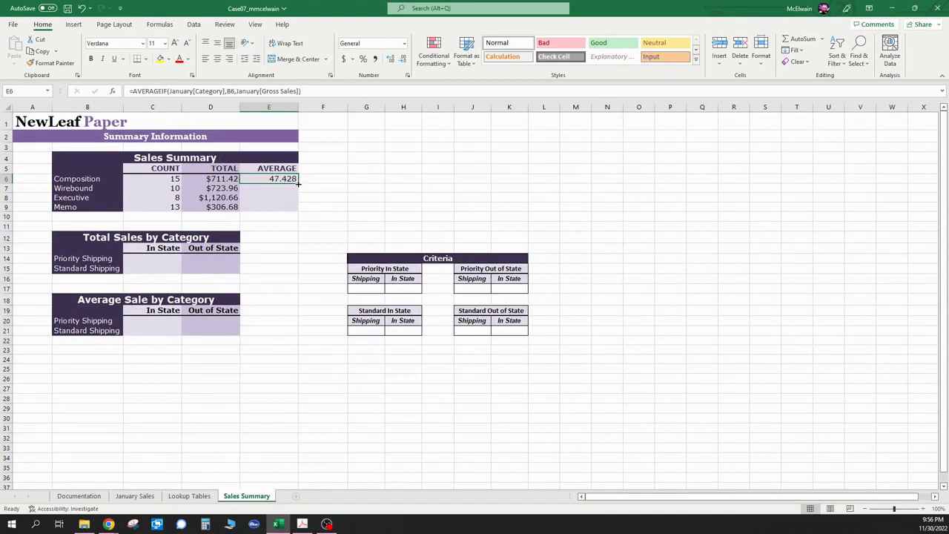
Copy the AVERAGEIF formula from E6 down through E9 and format the averages as Currency.
{"action": "left_click_drag", "start_coordinate": [296, 184], "coordinate": [297, 212]}
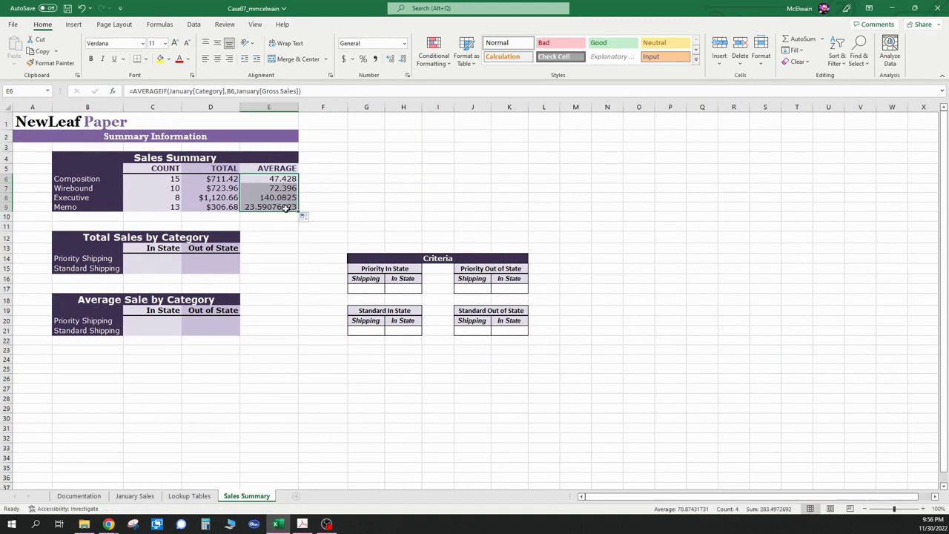
{"action": "left_click", "coordinate": [404, 45]}
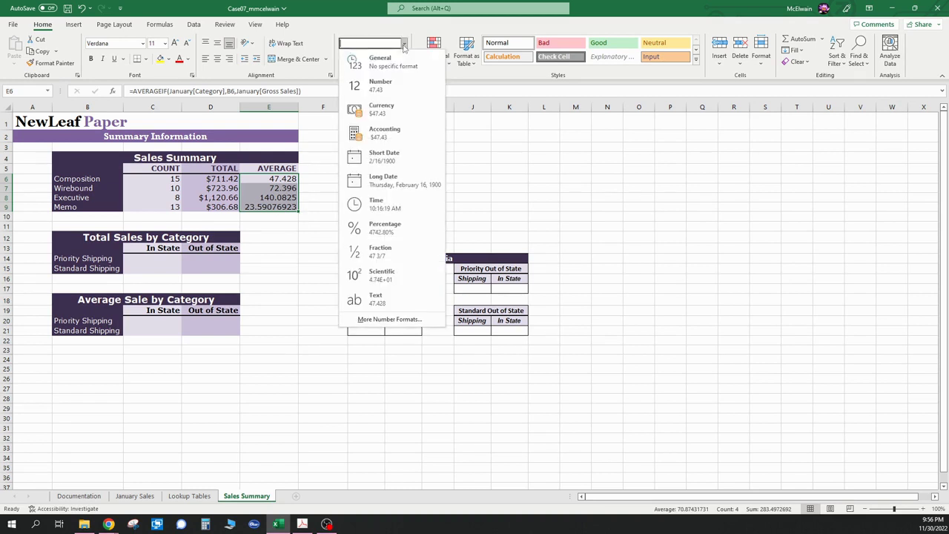
{"action": "left_click", "coordinate": [382, 109]}
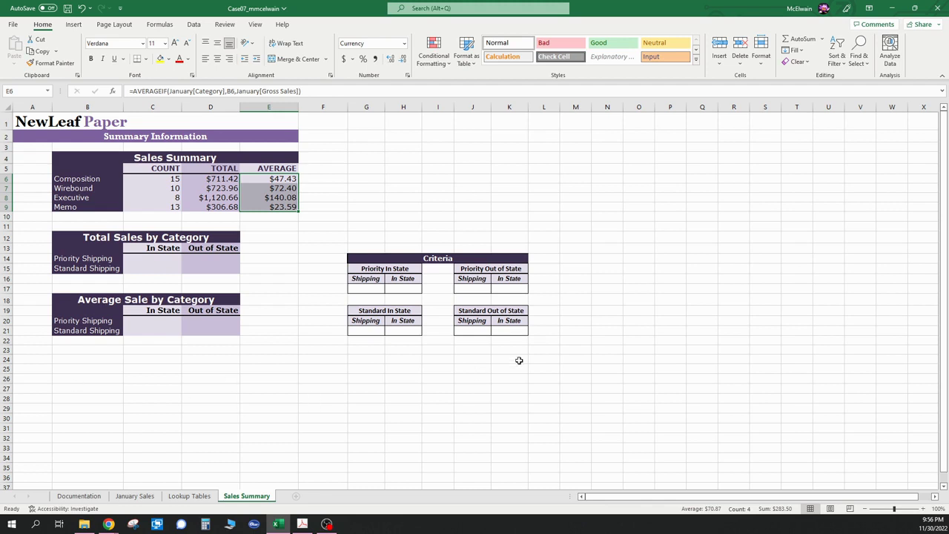
Fill in the Priority In State criteria with p under Shipping in G17 and y under In State in H17.
{"action": "left_click", "coordinate": [372, 289]}
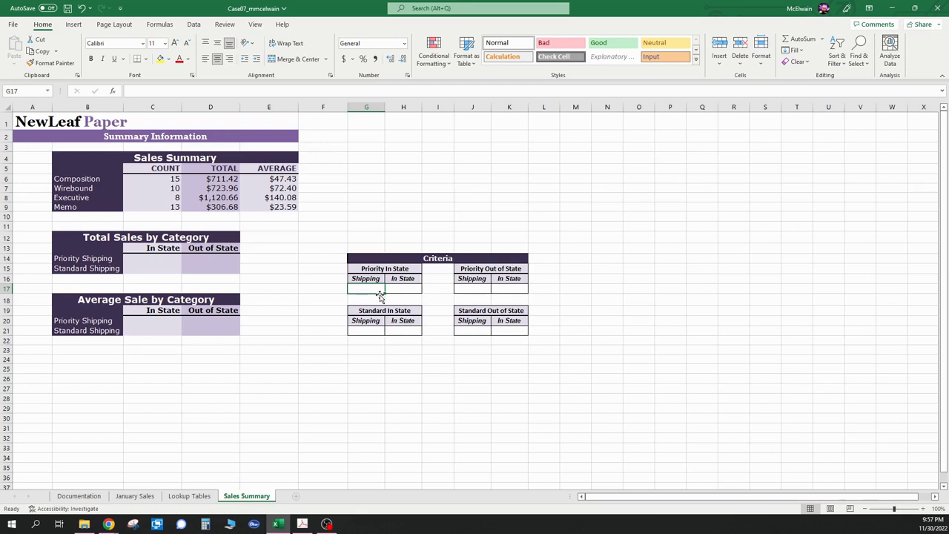
{"action": "type", "text": "p"}
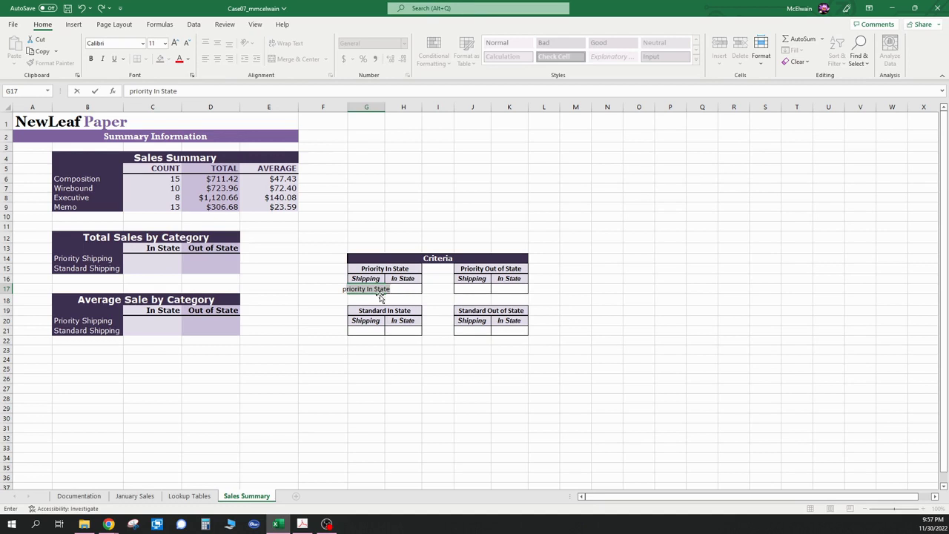
{"action": "key", "text": "BackSpace"}
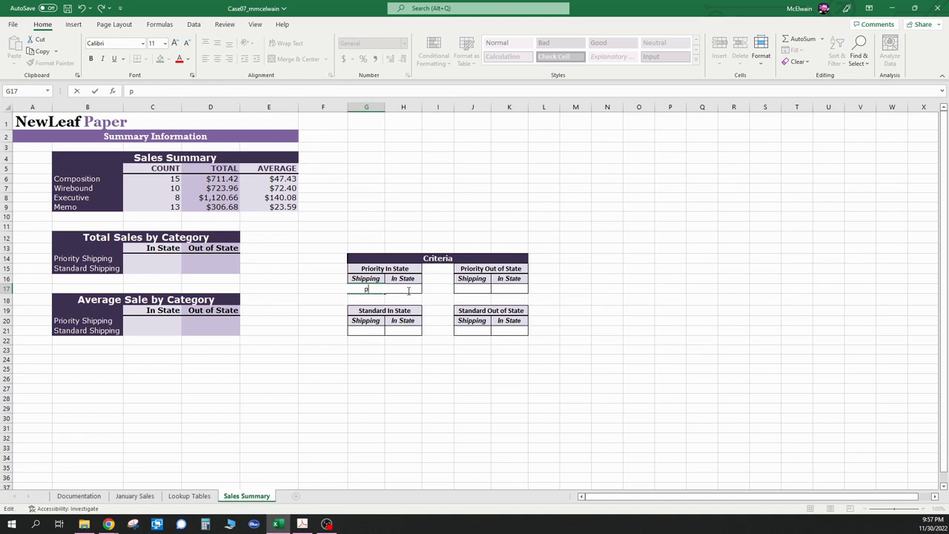
{"action": "key", "text": "Return"}
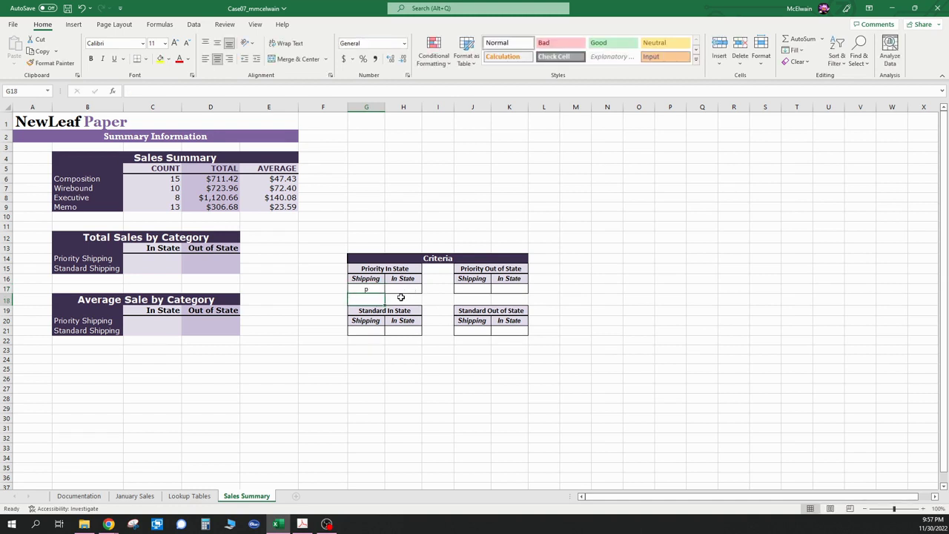
{"action": "left_click", "coordinate": [405, 289]}
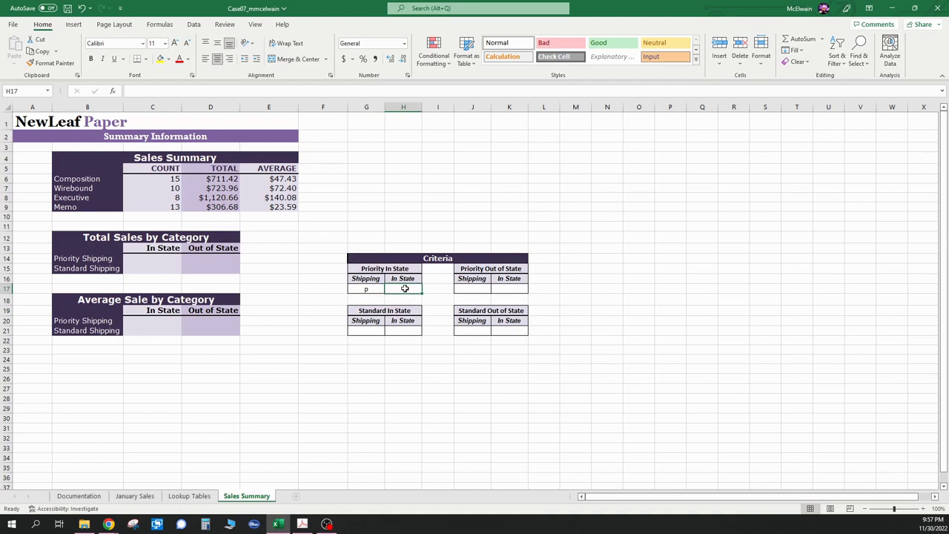
{"action": "type", "text": "y"}
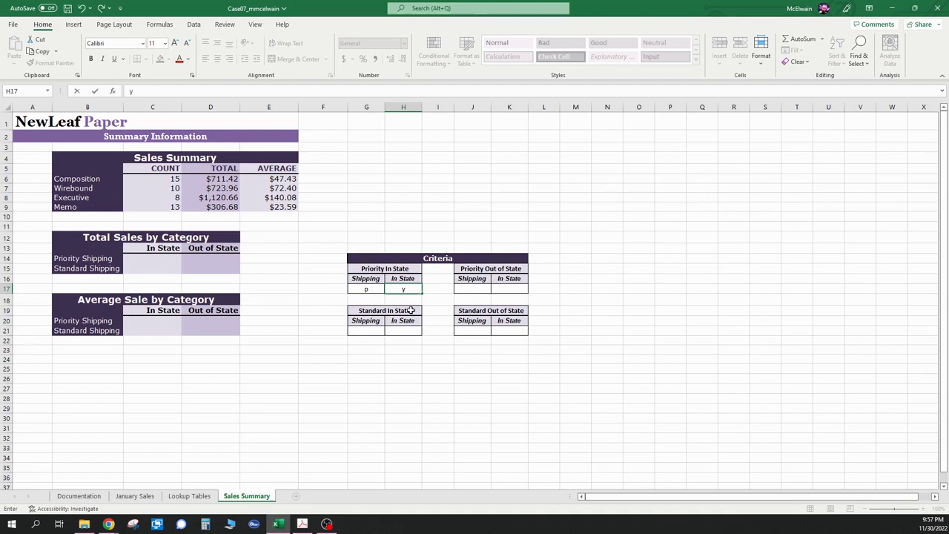
Fill in the Standard In State criteria with s under Shipping in G21 and y under In State in H21.
{"action": "left_click", "coordinate": [374, 332]}
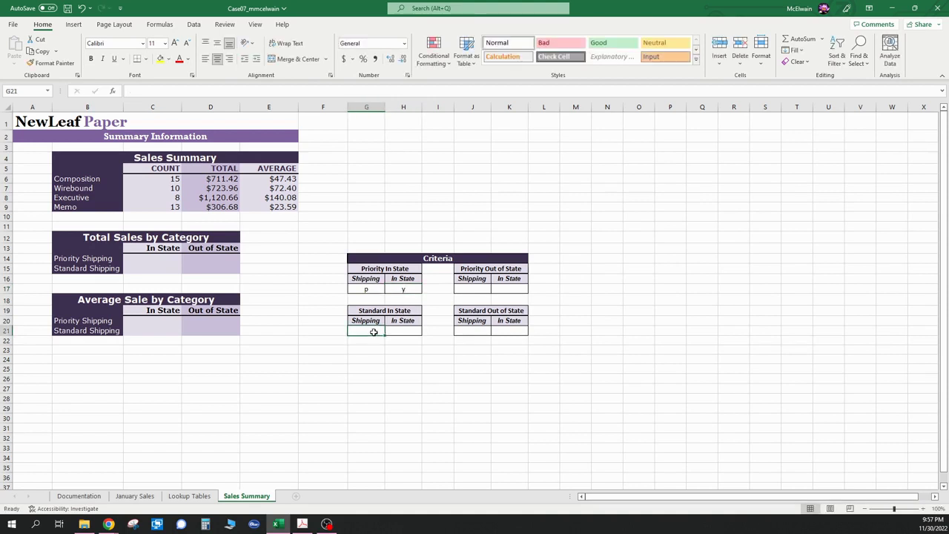
{"action": "type", "text": "sh"}
{"action": "key", "text": "BackSpace"}
{"action": "key", "text": "BackSpace"}
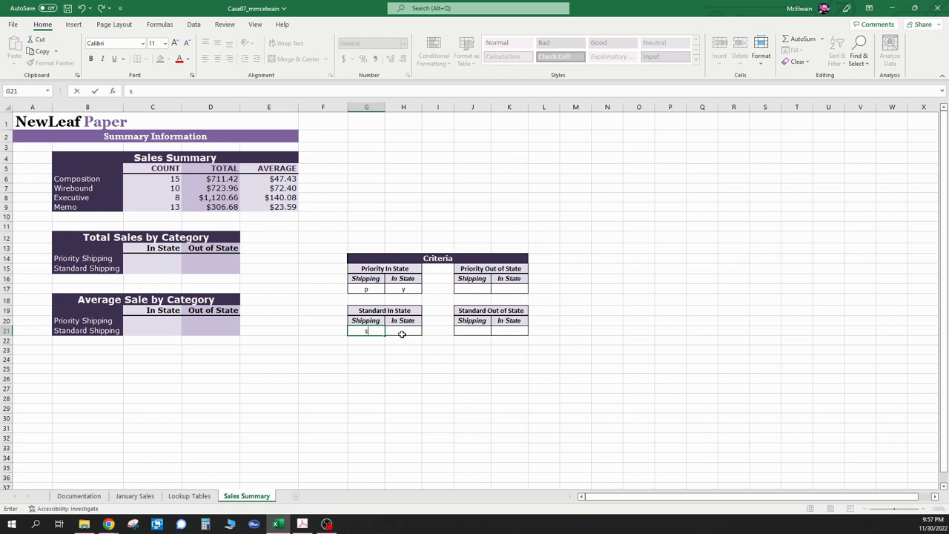
{"action": "left_click", "coordinate": [402, 335]}
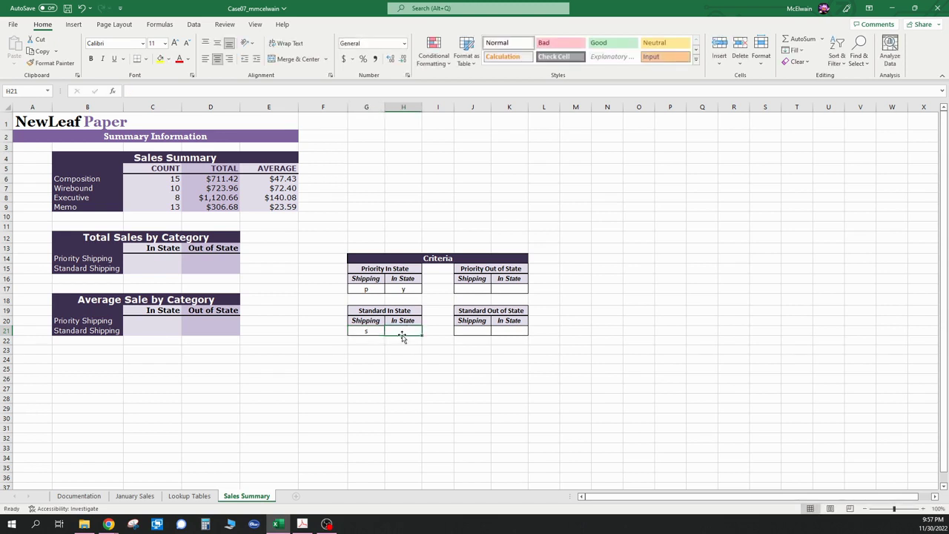
{"action": "type", "text": "y"}
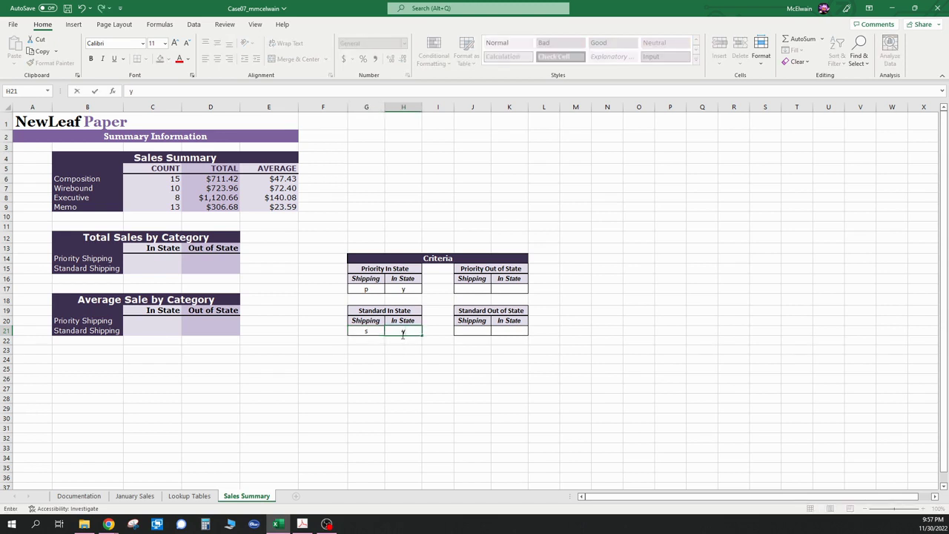
Fill in the Priority Out of State criteria with p under Shipping in J17 and n under In State in K17.
{"action": "left_click", "coordinate": [478, 290]}
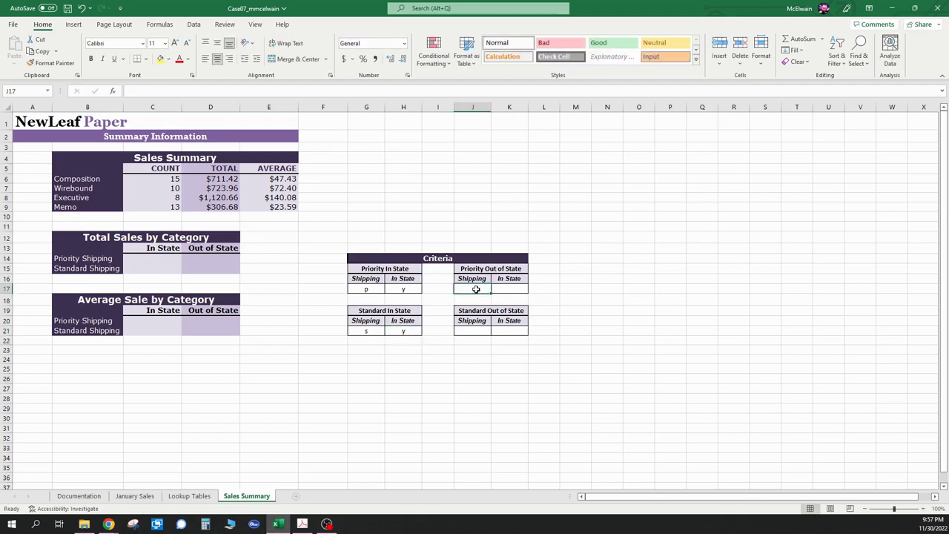
{"action": "type", "text": "p"}
{"action": "key", "text": "Delete"}
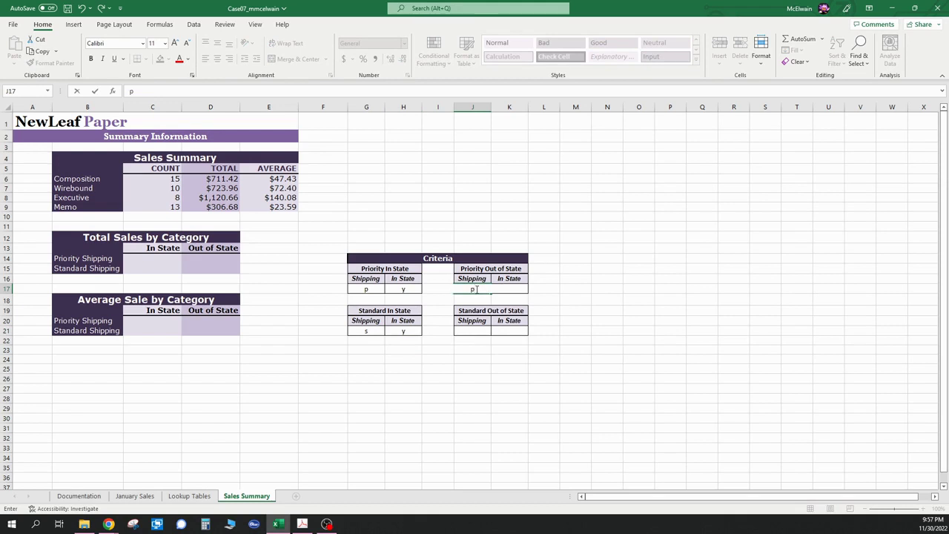
{"action": "key", "text": "Return"}
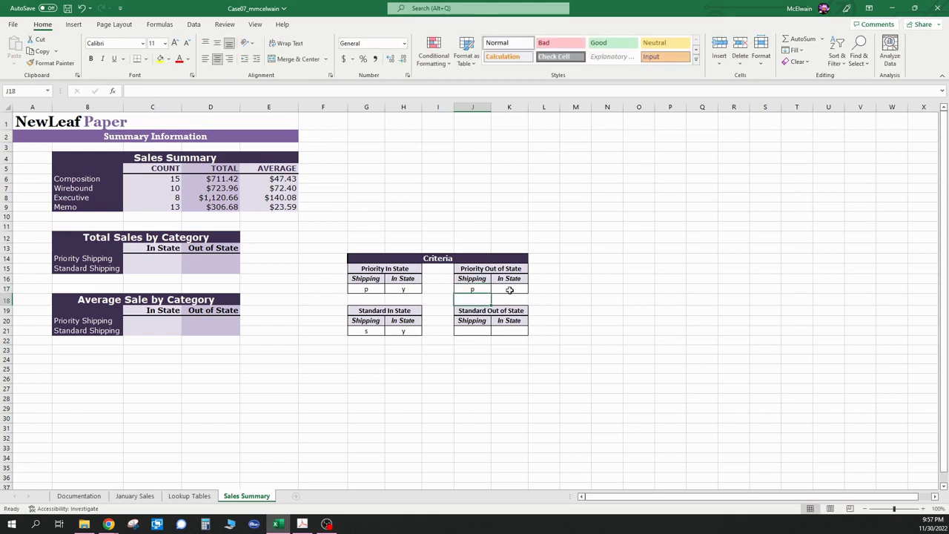
{"action": "left_click", "coordinate": [510, 288]}
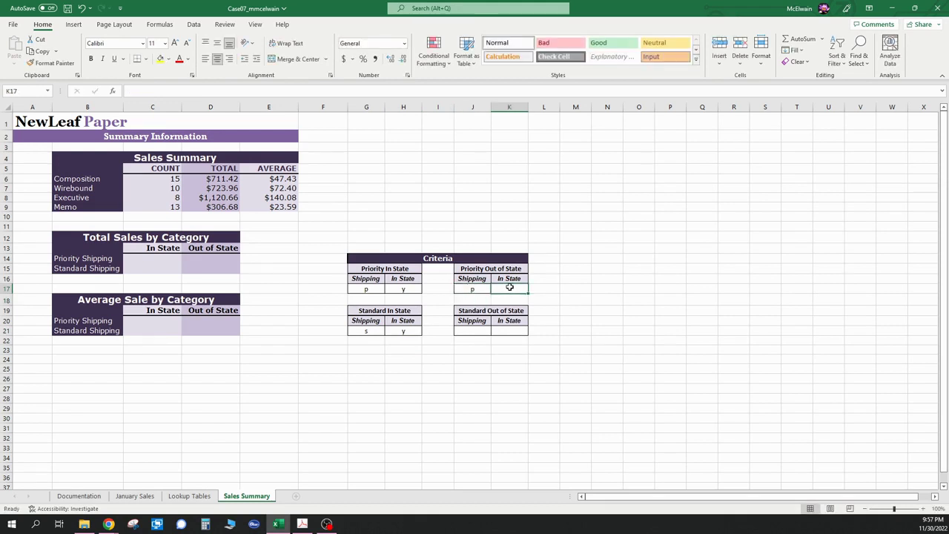
{"action": "type", "text": "n"}
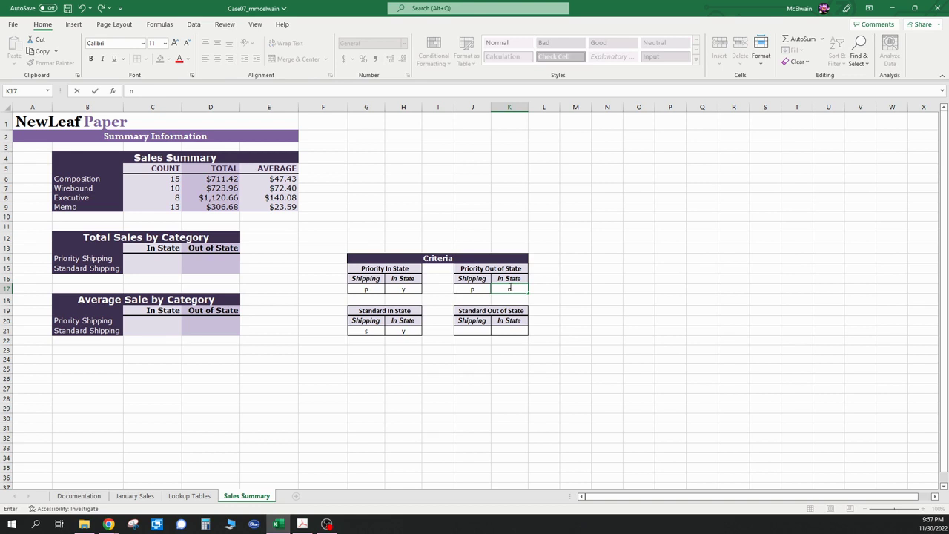
{"action": "key", "text": "Return"}
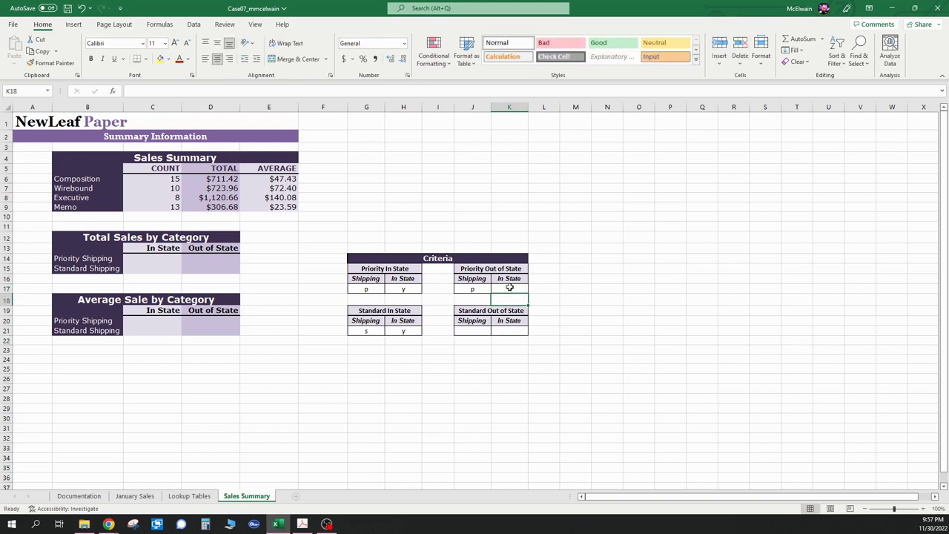
Fill in the Standard Out of State criteria with s under Shipping in J21 and n under In State in K21.
{"action": "left_click", "coordinate": [473, 330]}
{"action": "type", "text": "s"}
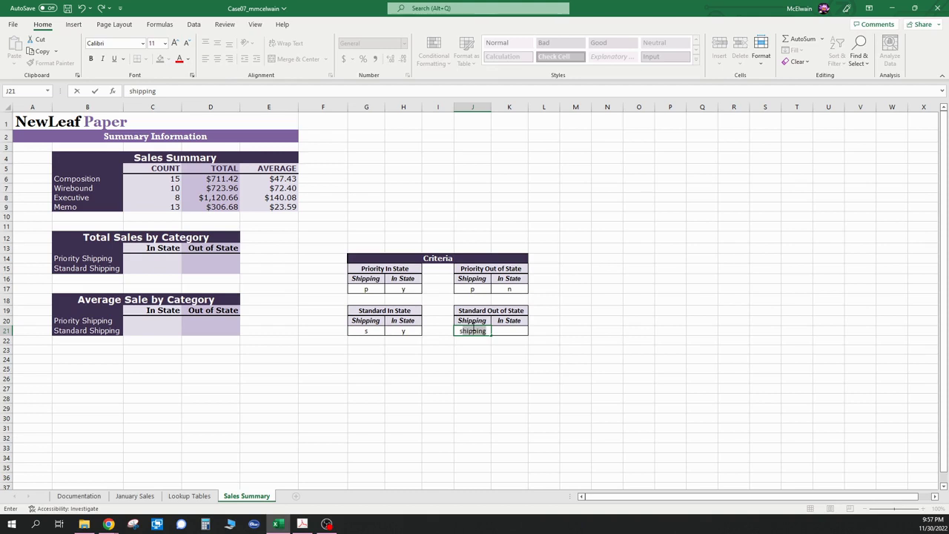
{"action": "key", "text": "Delete"}
{"action": "key", "text": "Return"}
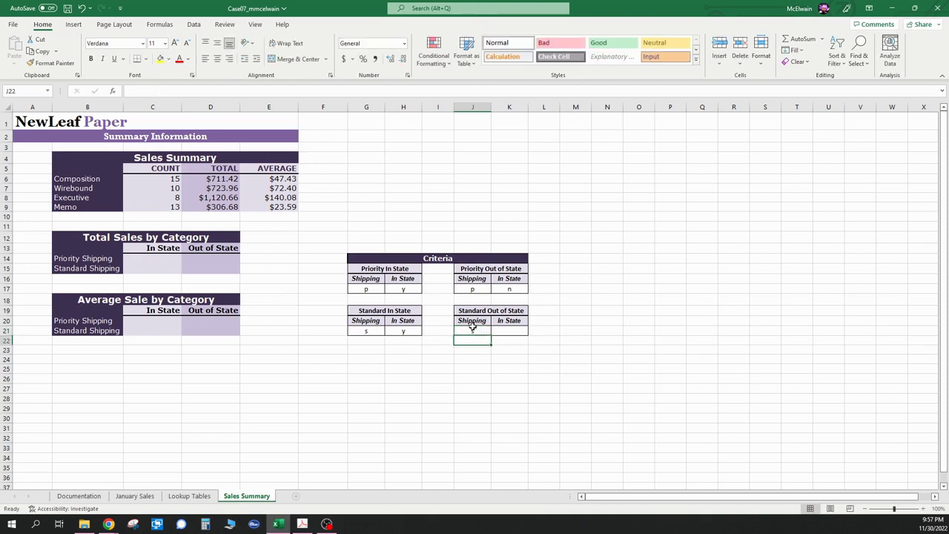
{"action": "left_click", "coordinate": [503, 330]}
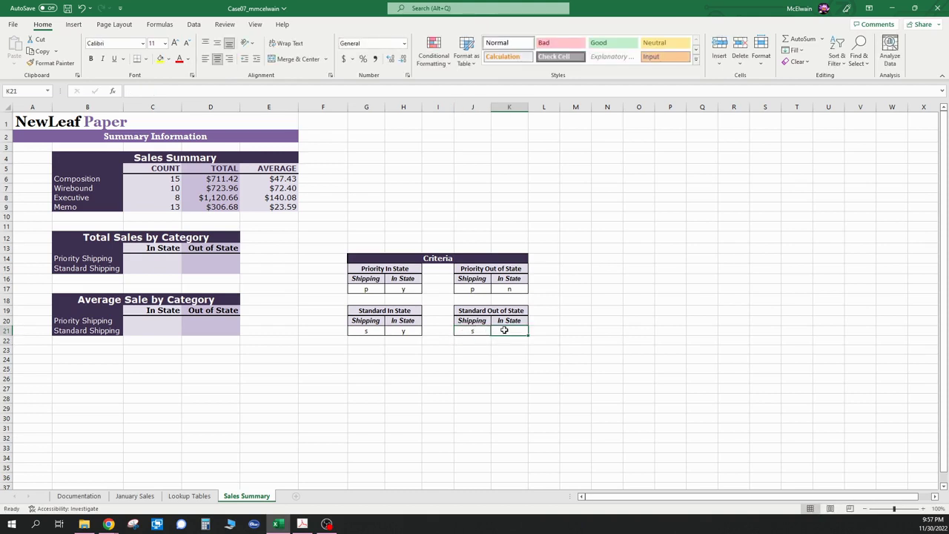
{"action": "type", "text": "n"}
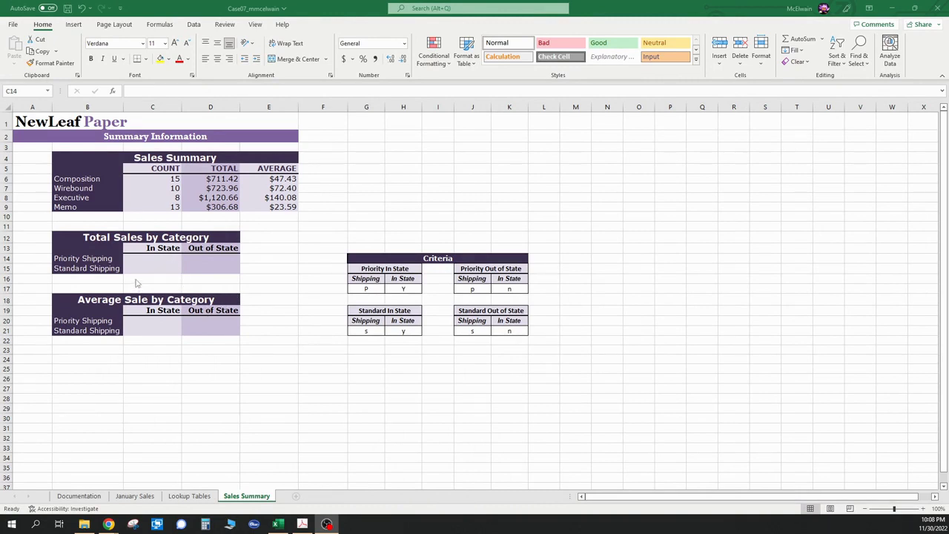
Insert a DSUM function in C14 for in-state priority shipping, with January[#All] as its database.
{"action": "left_click", "coordinate": [143, 257]}
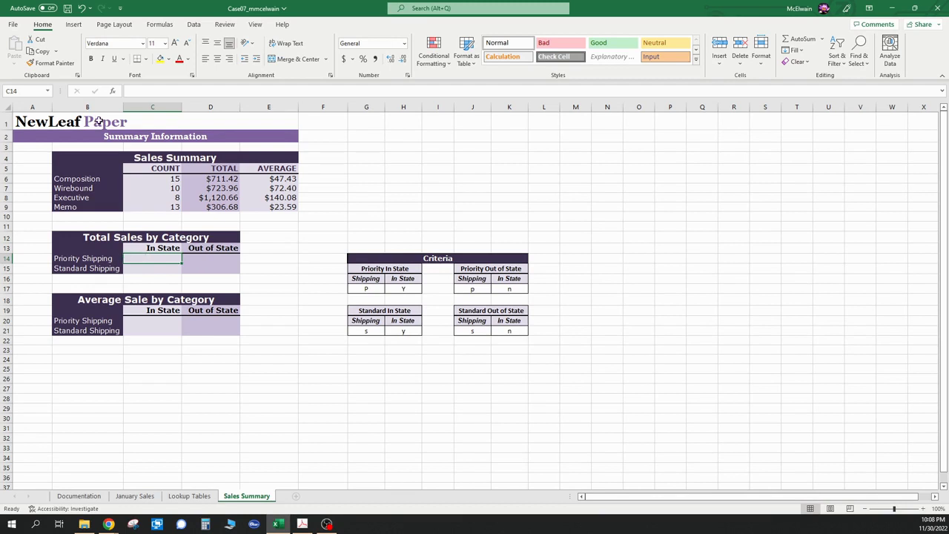
{"action": "left_click", "coordinate": [113, 93]}
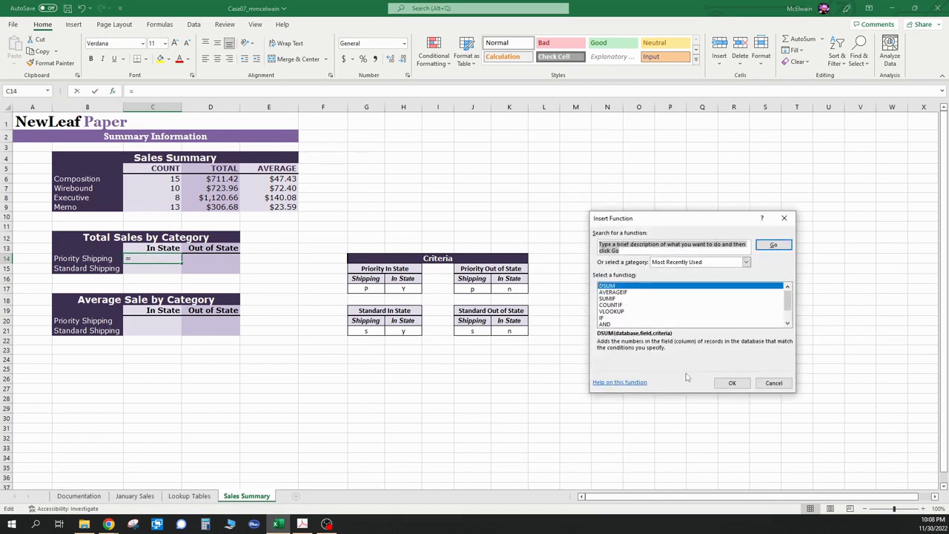
{"action": "type", "text": "dsum"}
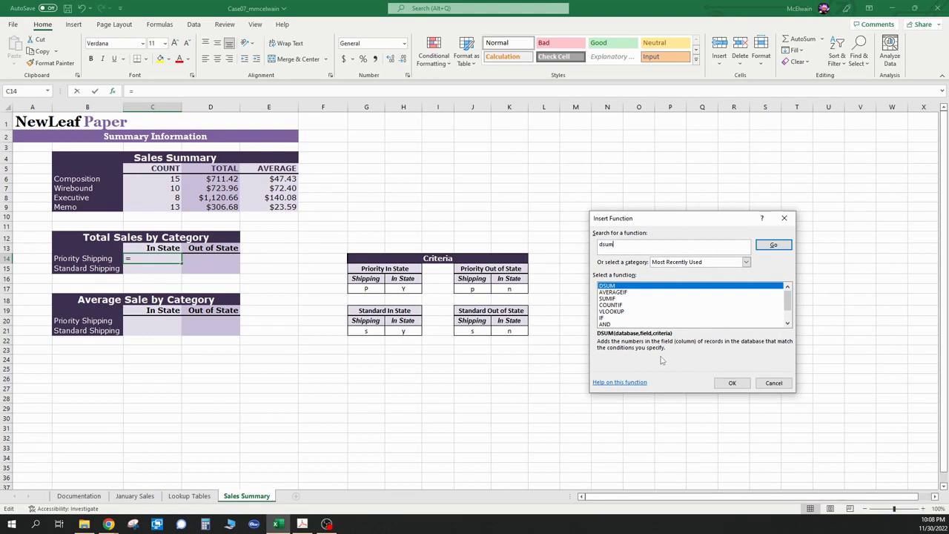
{"action": "key", "text": "Return"}
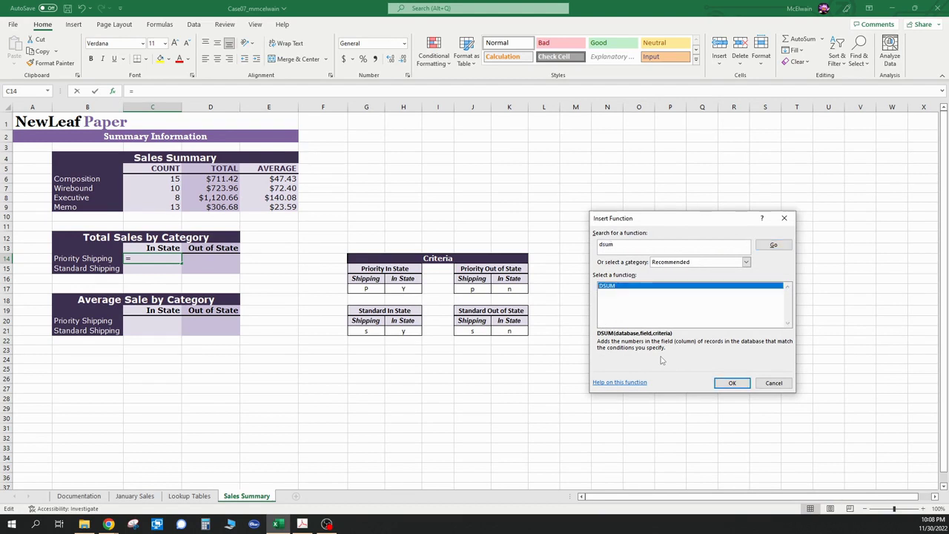
{"action": "double_click", "coordinate": [626, 287]}
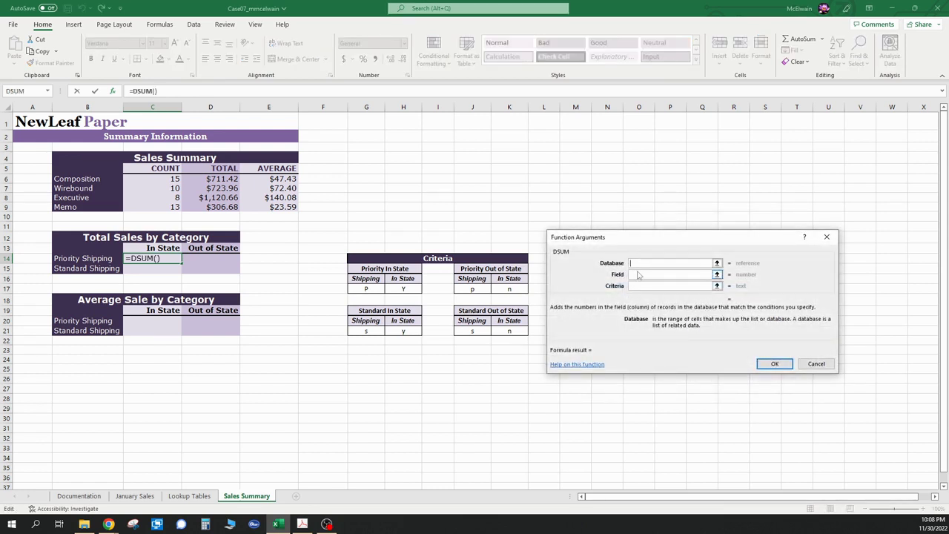
{"action": "type", "text": "January"}
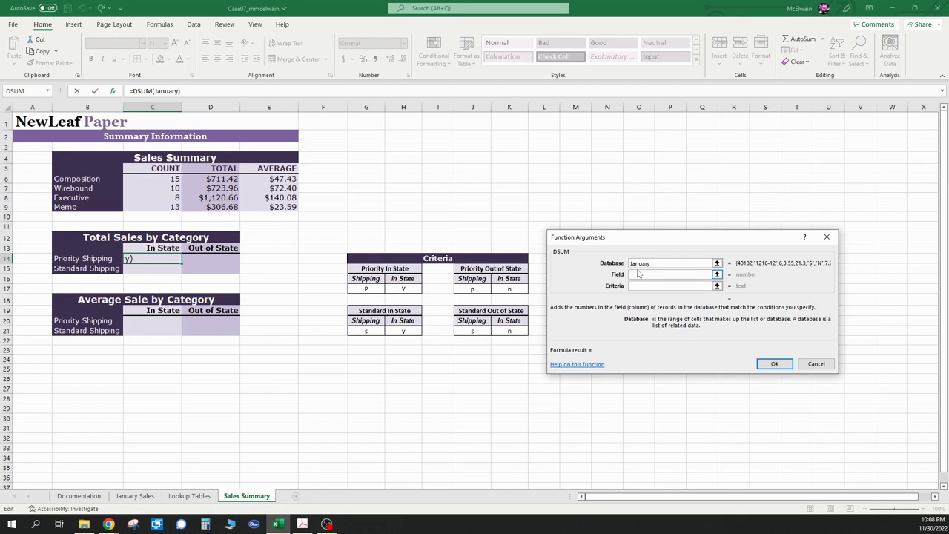
{"action": "type", "text": "("}
{"action": "type", "text": "#"}
{"action": "type", "text": "All"}
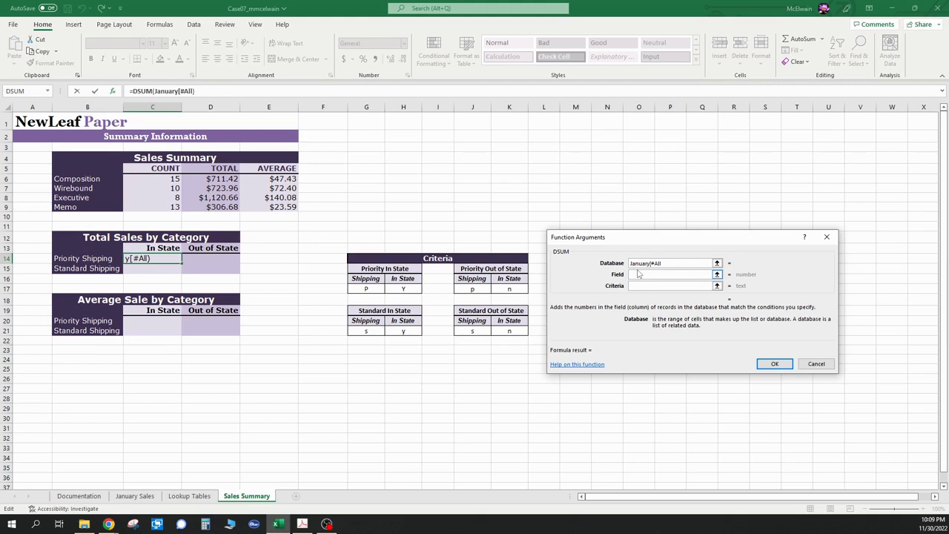
{"action": "type", "text": "]"}
Set the DSUM field to "Gross Sales" and the criteria to G16:H17, and complete the C14 formula.
{"action": "left_click", "coordinate": [643, 276]}
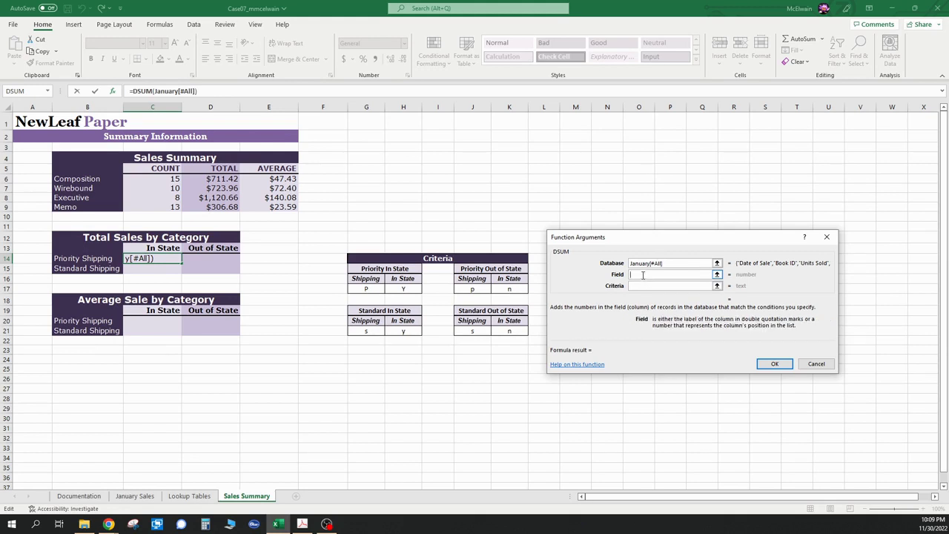
{"action": "type", "text": "Gross Sales"}
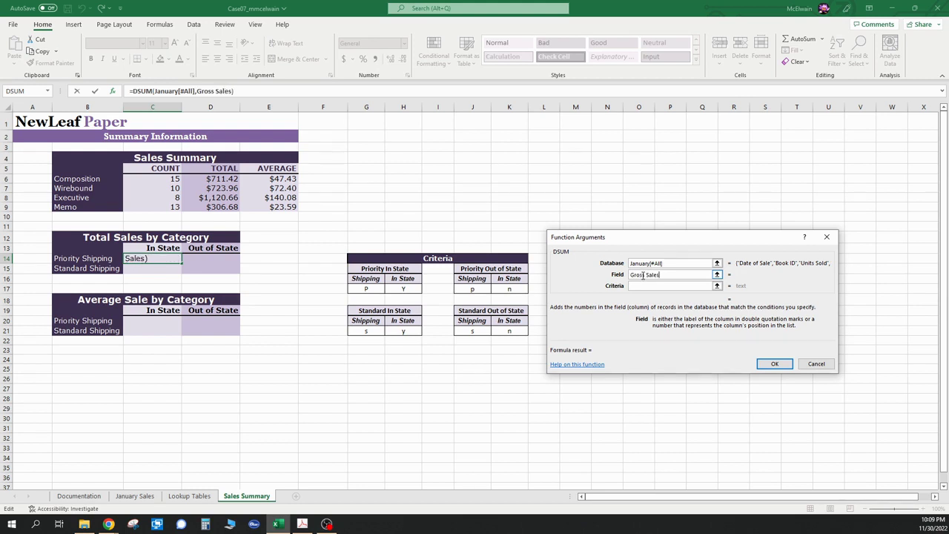
{"action": "left_click", "coordinate": [636, 286]}
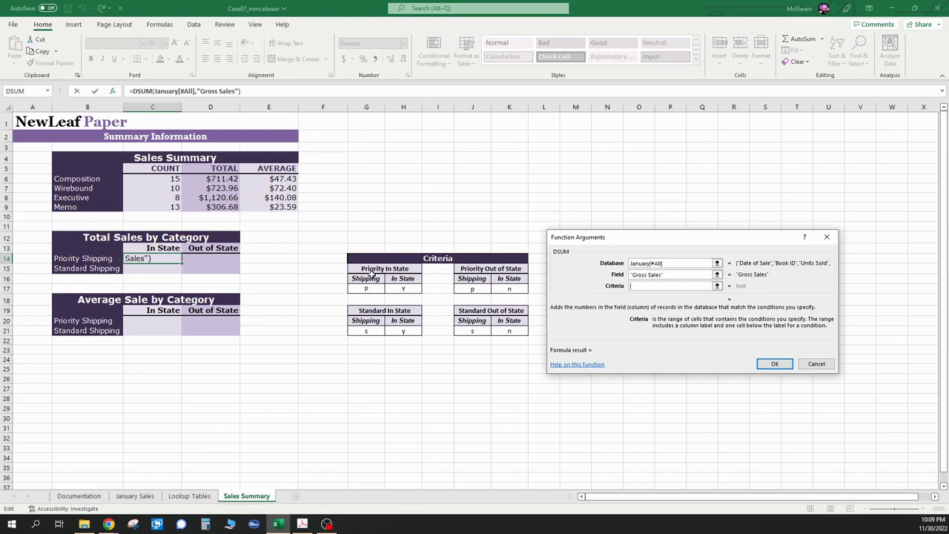
{"action": "left_click_drag", "start_coordinate": [363, 279], "coordinate": [407, 287]}
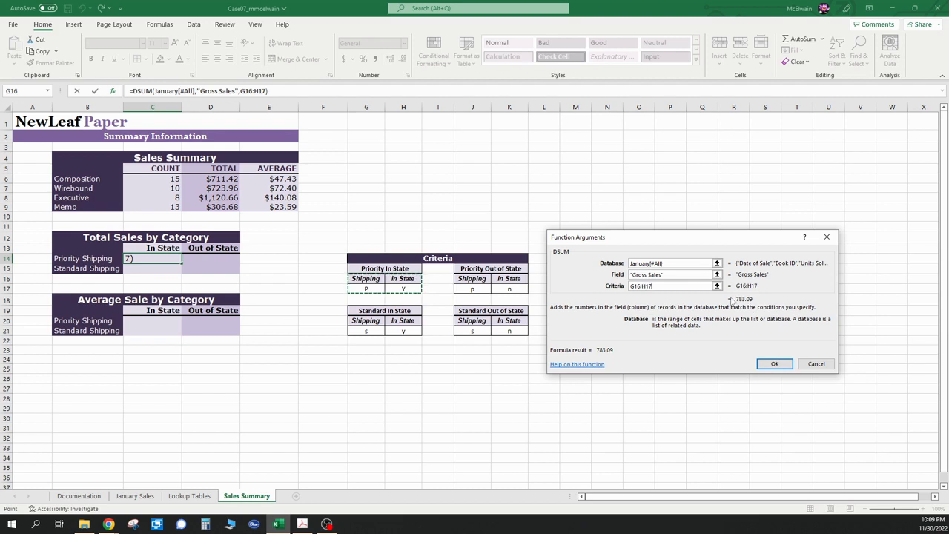
{"action": "left_click", "coordinate": [778, 363]}
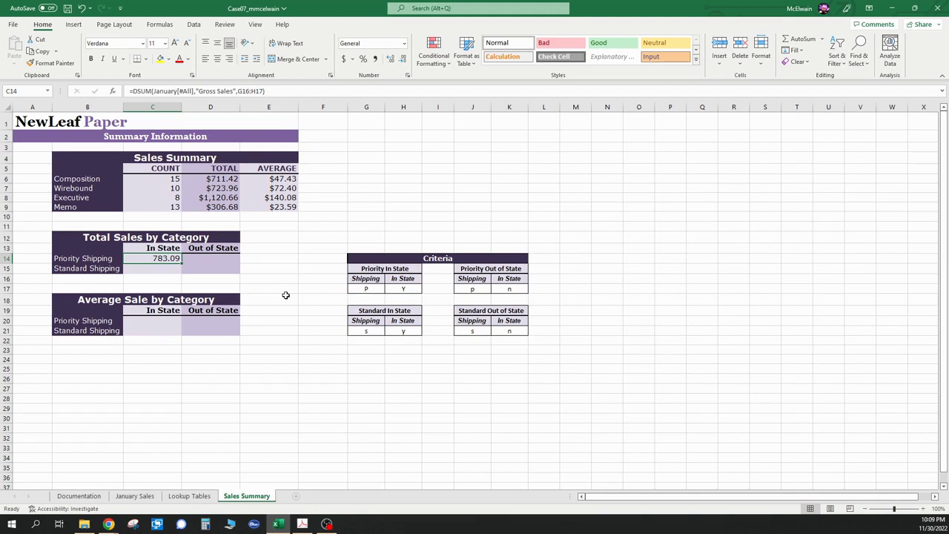
Insert a DSUM function in C15 for in-state standard shipping, with January[#All] as its database.
{"action": "left_click", "coordinate": [153, 270]}
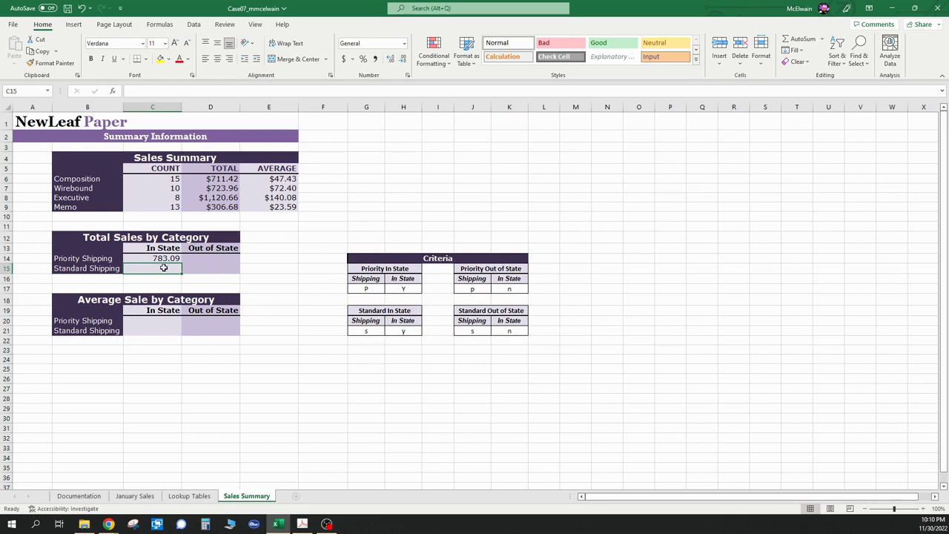
{"action": "left_click", "coordinate": [112, 92]}
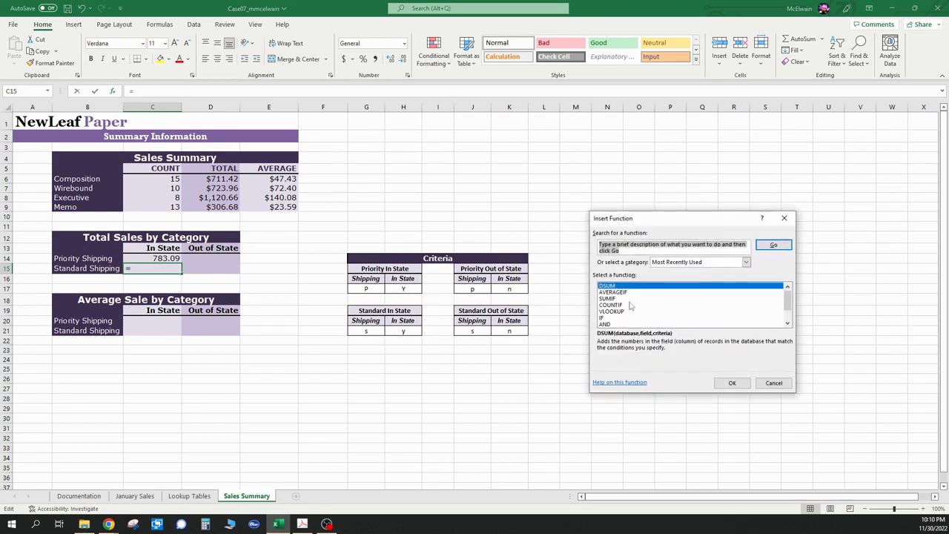
{"action": "double_click", "coordinate": [616, 287]}
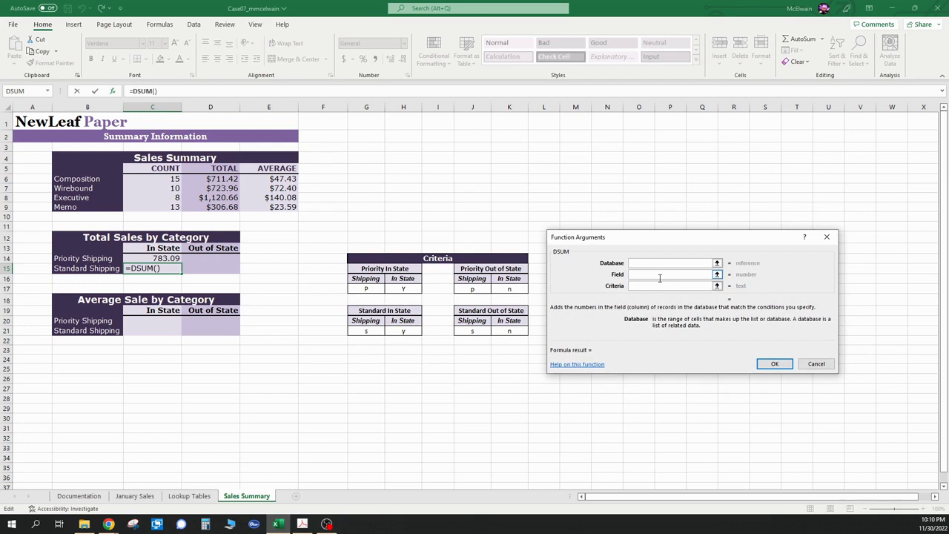
{"action": "type", "text": "January["}
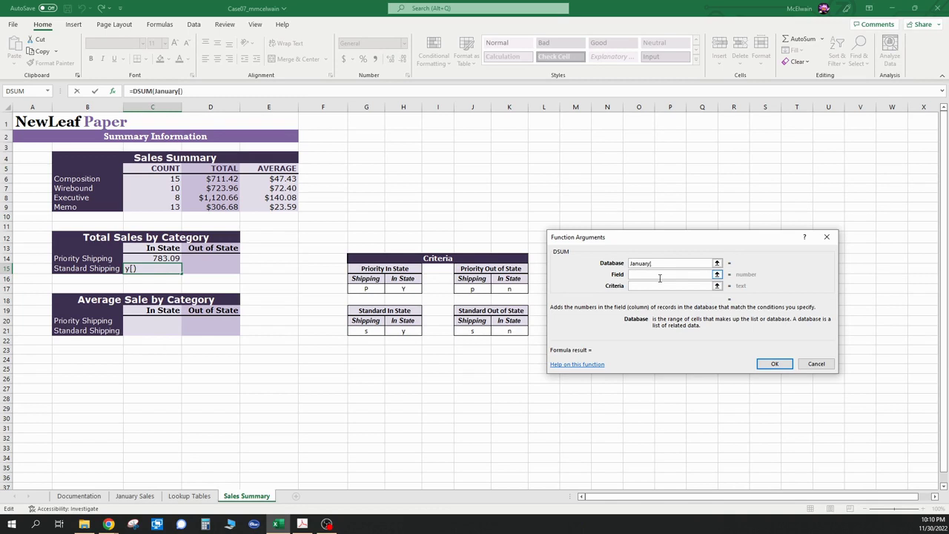
{"action": "type", "text": "#All]"}
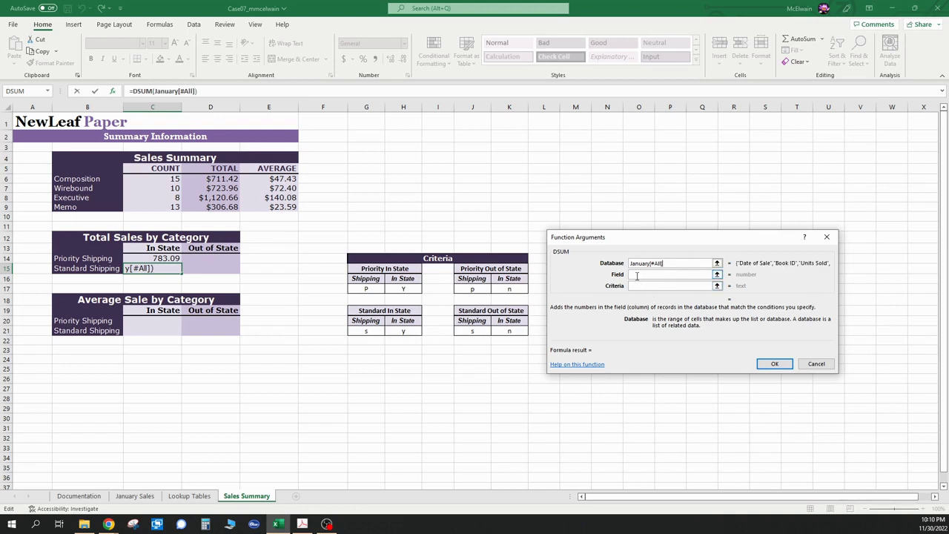
Set the DSUM field to "Gross Sales" and the criteria to G20:H21, and complete the C15 formula.
{"action": "left_click", "coordinate": [637, 275]}
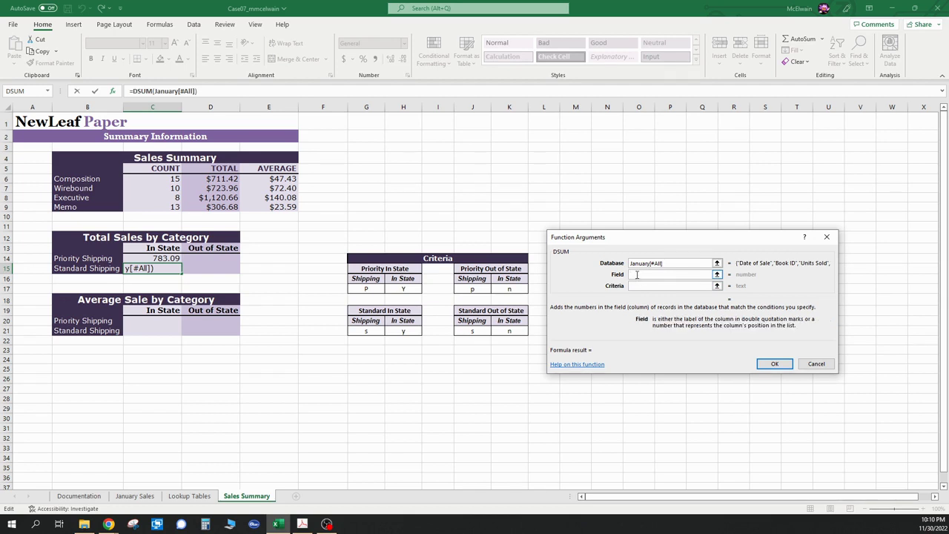
{"action": "type", "text": "Gross Sales"}
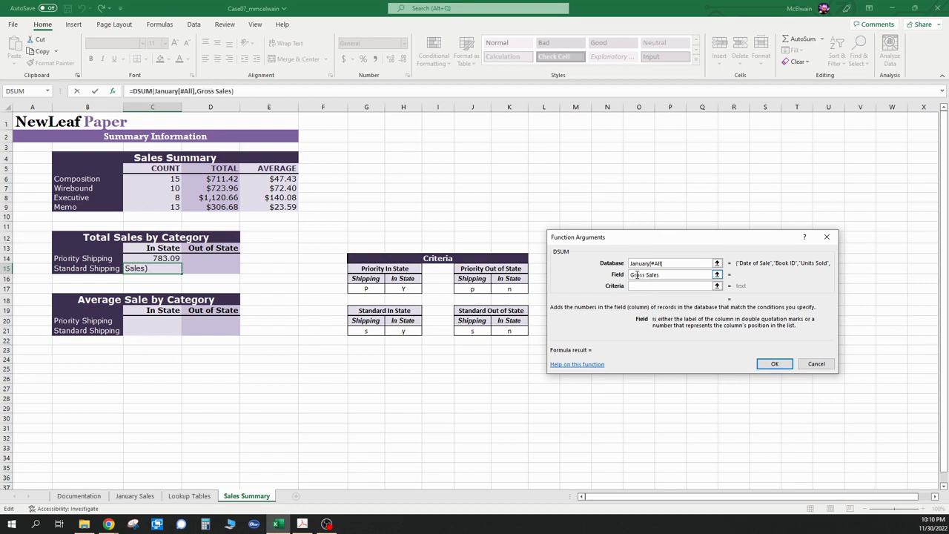
{"action": "left_click", "coordinate": [653, 285]}
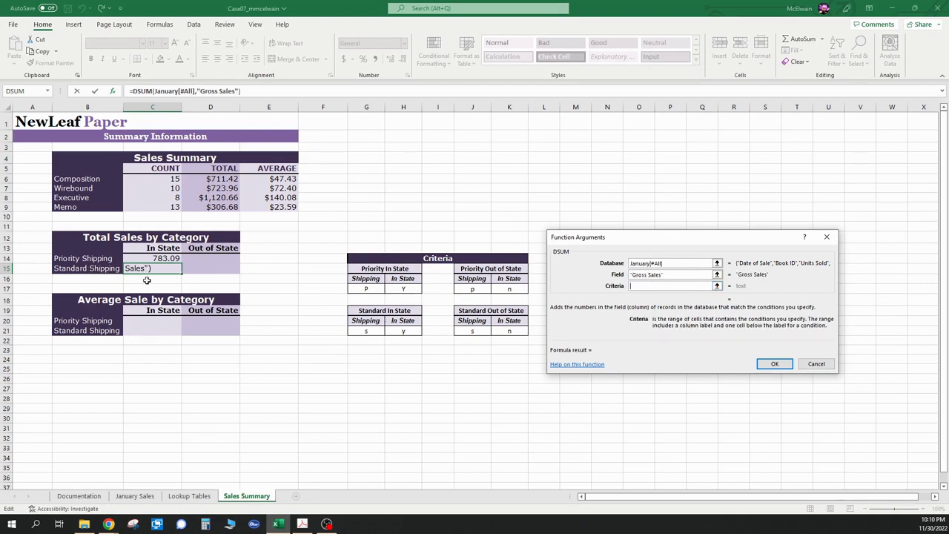
{"action": "left_click_drag", "start_coordinate": [366, 322], "coordinate": [401, 335]}
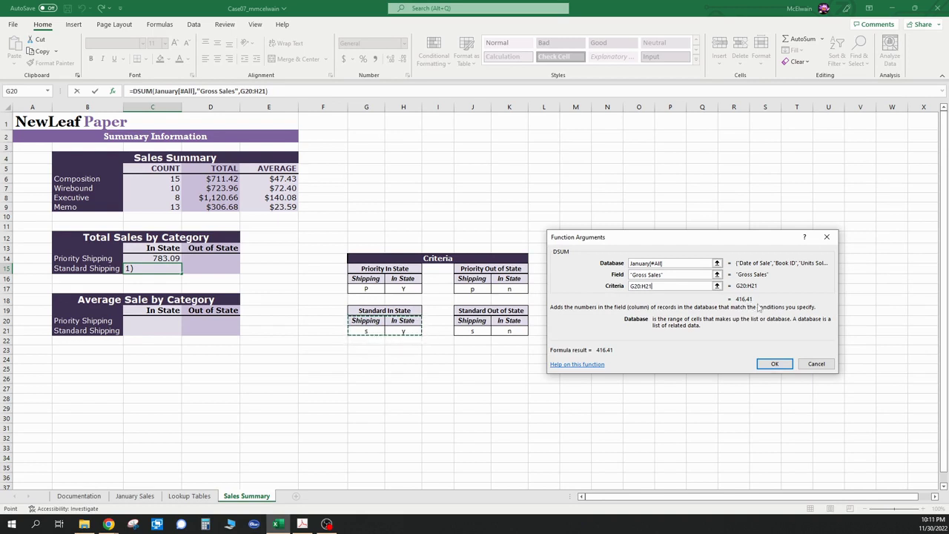
{"action": "left_click", "coordinate": [775, 365]}
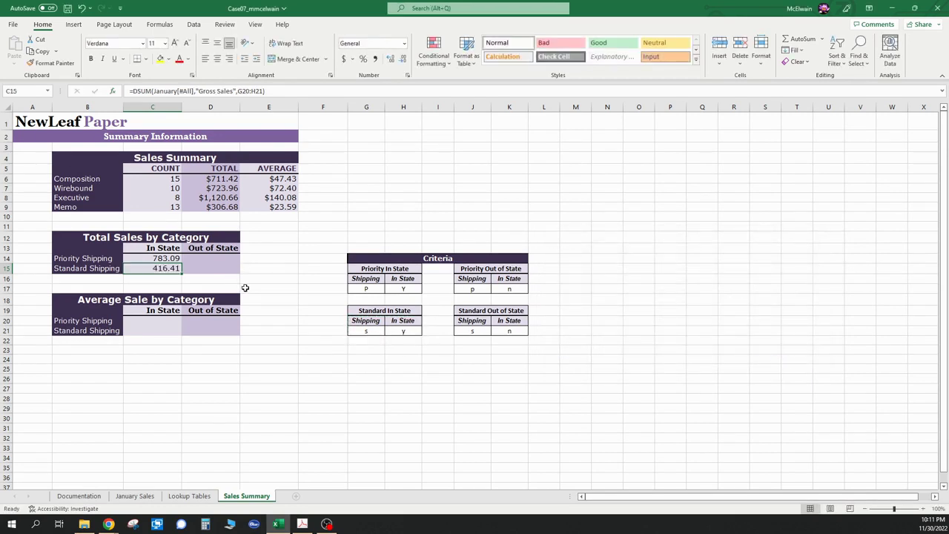
Insert a DSUM function in D14 for out-of-state priority shipping, with January[#All] as its database.
{"action": "left_click", "coordinate": [209, 257]}
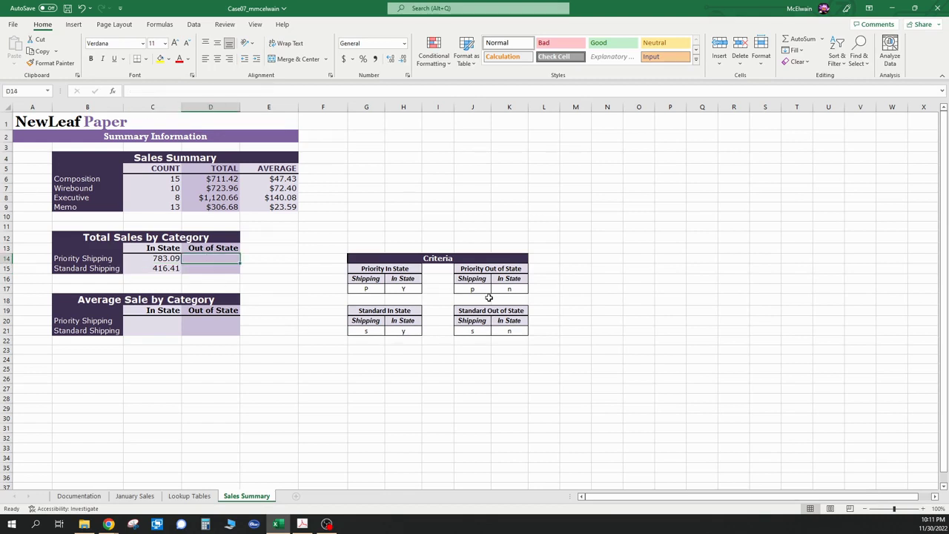
{"action": "left_click", "coordinate": [212, 269]}
{"action": "left_click", "coordinate": [225, 257]}
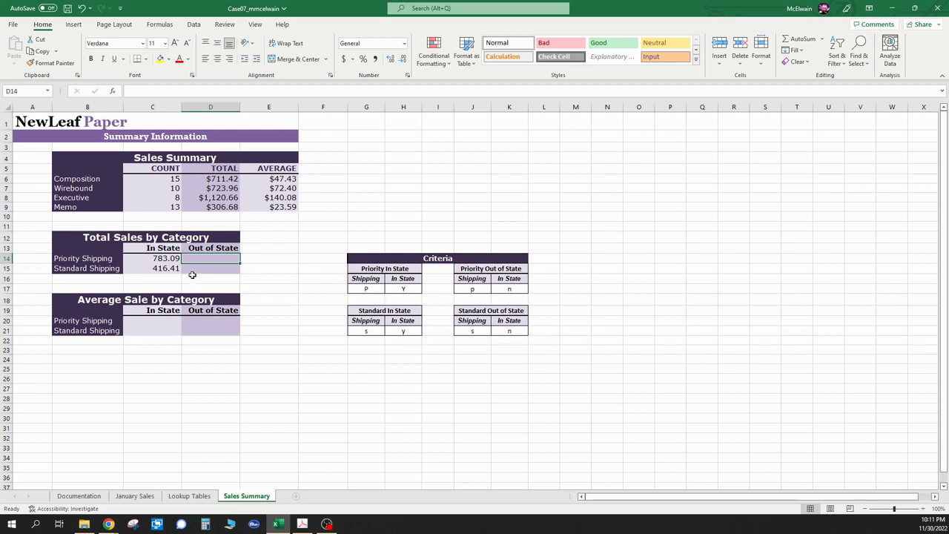
{"action": "left_click", "coordinate": [112, 90]}
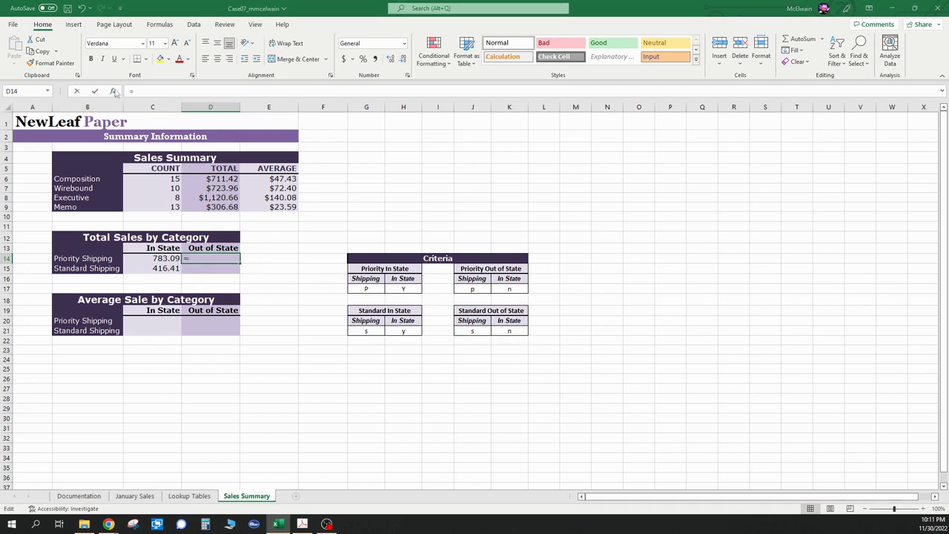
{"action": "double_click", "coordinate": [620, 288]}
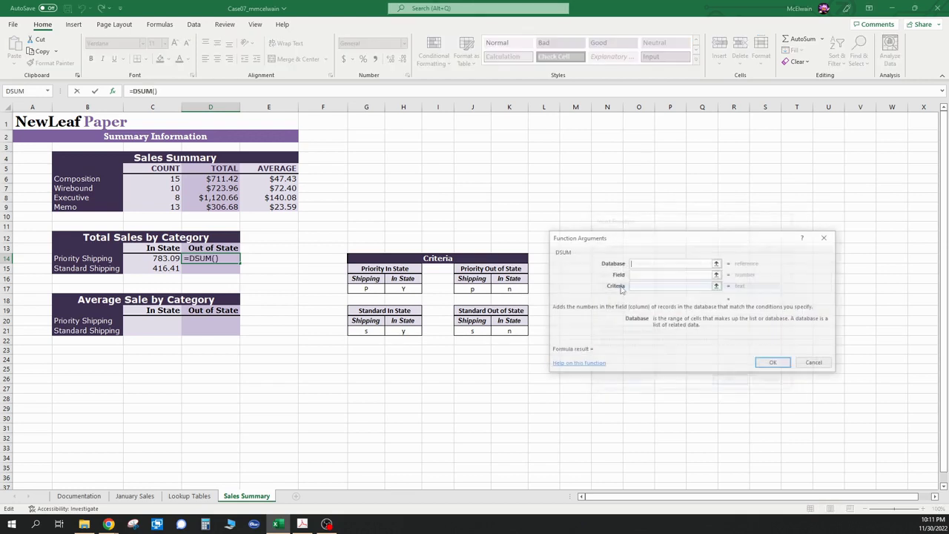
{"action": "type", "text": "J"}
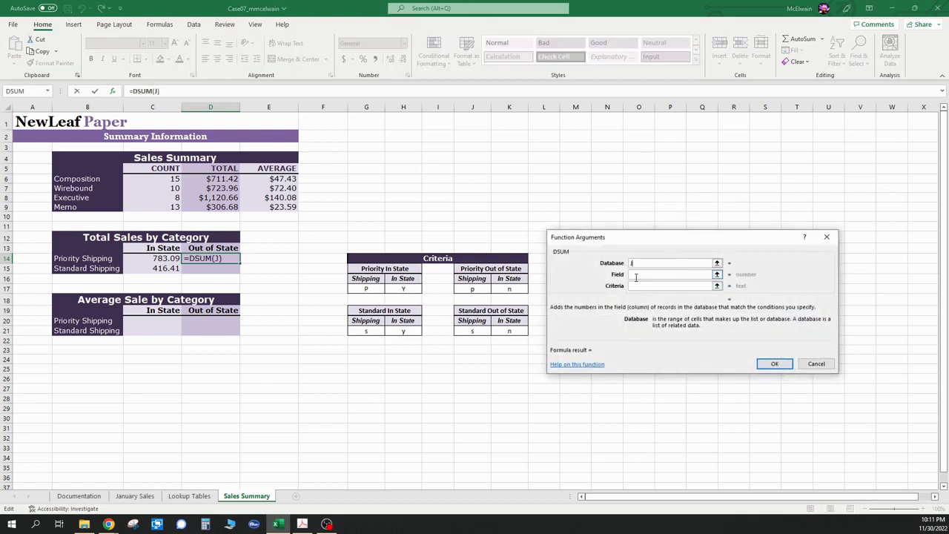
{"action": "type", "text": "anuary"}
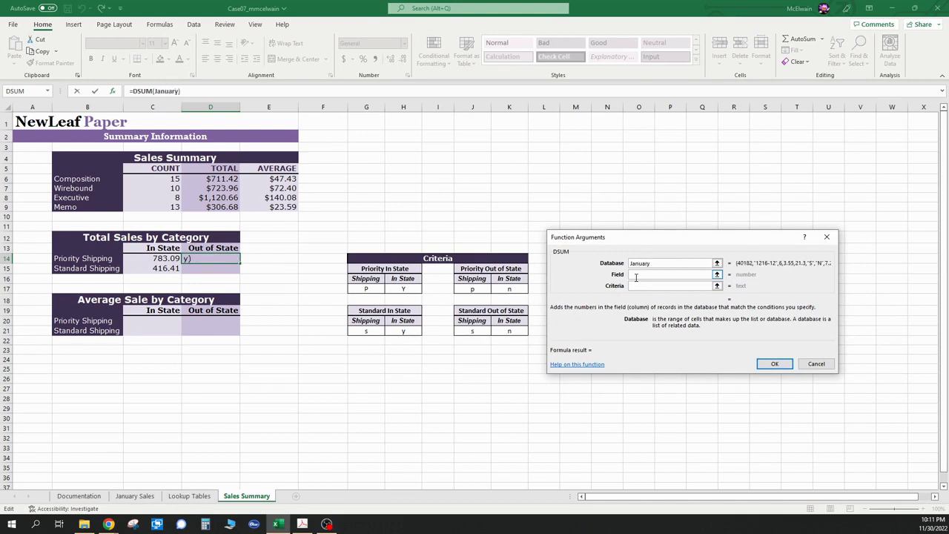
{"action": "type", "text": "[#A"}
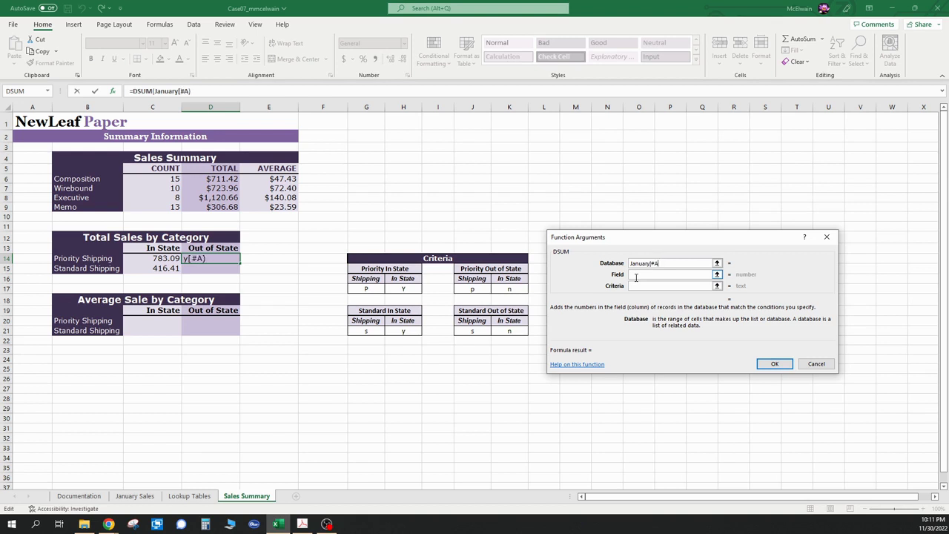
{"action": "type", "text": "llll"}
{"action": "type", "text": "ll"}
{"action": "type", "text": "]"}
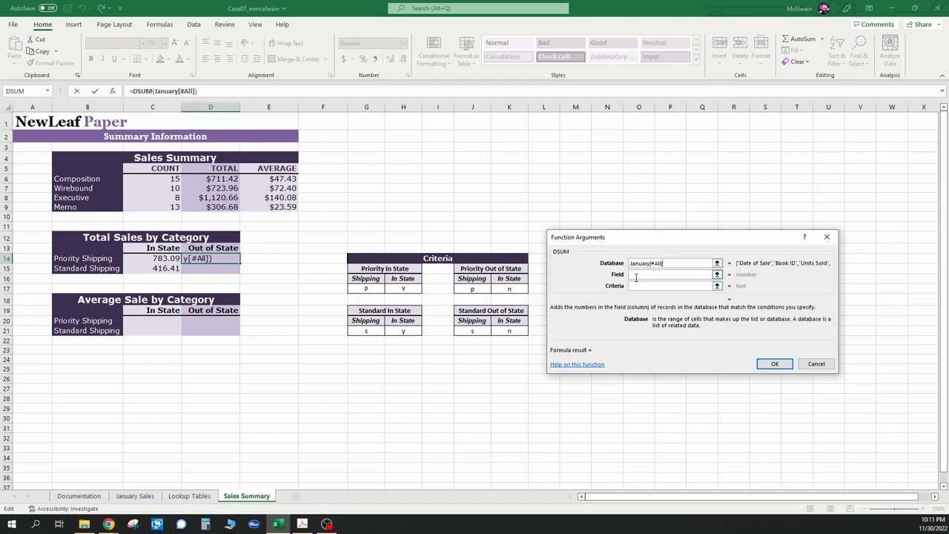
Set the DSUM field to "Gross Sales" and the criteria to J16:K17, and complete the D14 formula.
{"action": "left_click", "coordinate": [636, 275]}
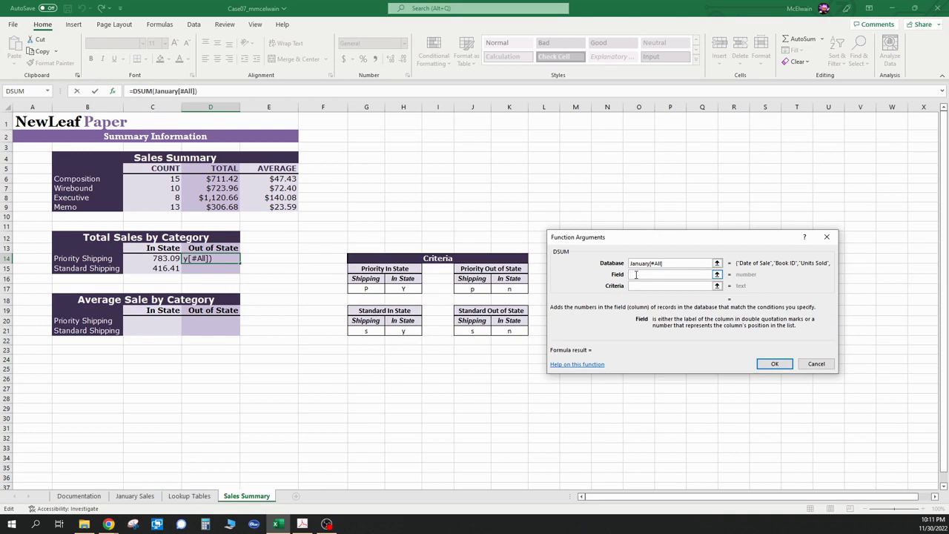
{"action": "type", "text": "Gross Sales"}
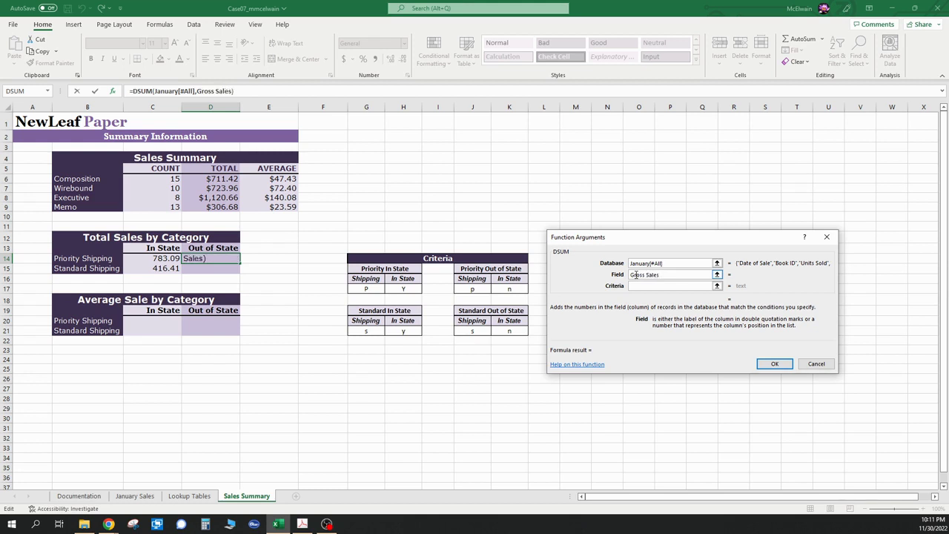
{"action": "left_click", "coordinate": [684, 286]}
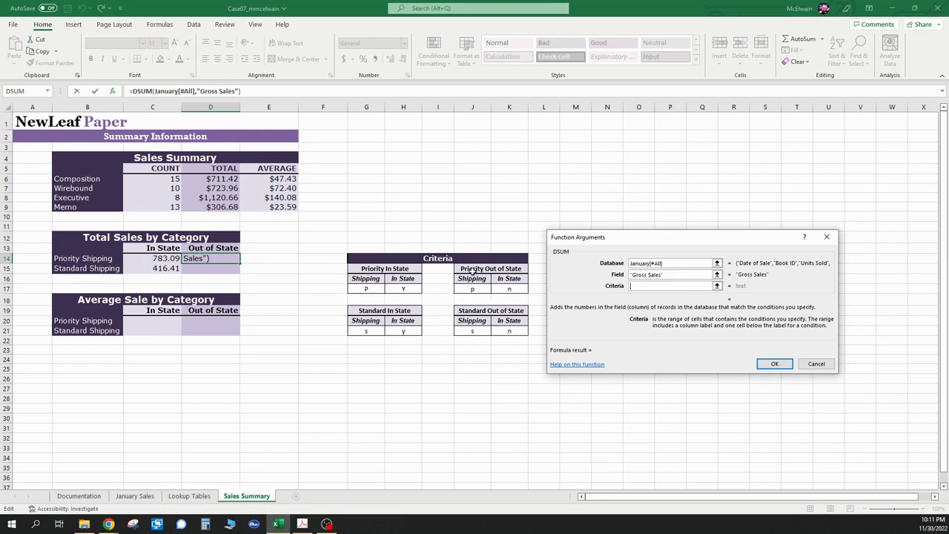
{"action": "left_click_drag", "start_coordinate": [477, 282], "coordinate": [502, 287]}
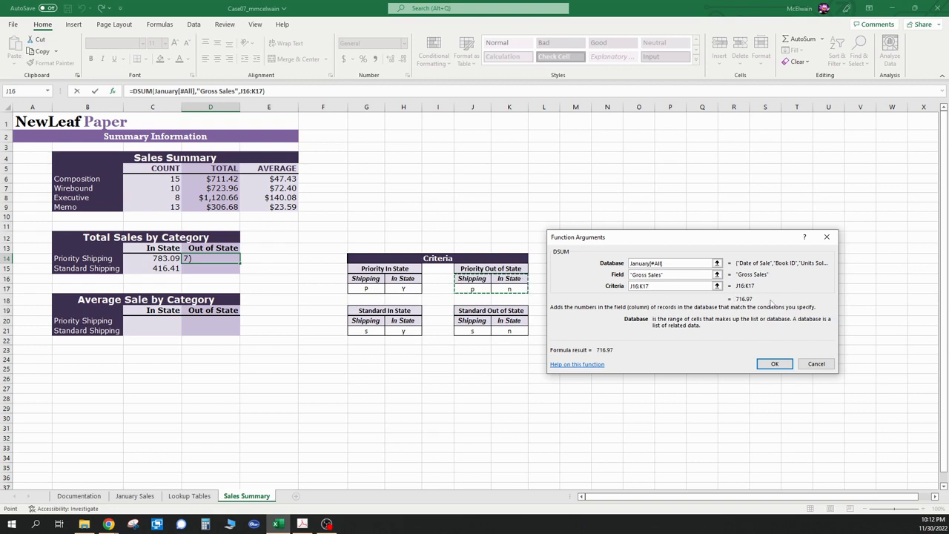
{"action": "left_click", "coordinate": [787, 364]}
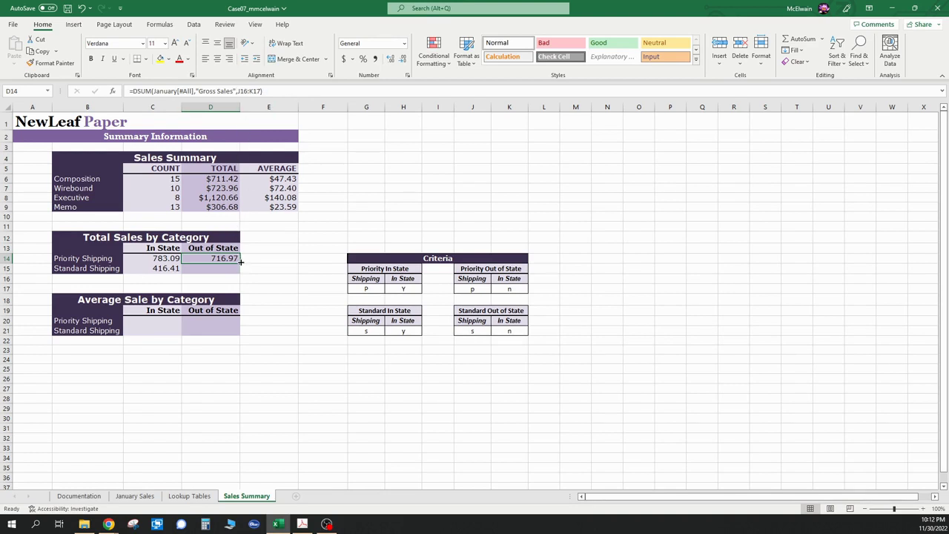
Copy the out-of-state DSUM formula from D14 down to D15 and change its criteria range to J20:K21.
{"action": "left_click_drag", "start_coordinate": [240, 262], "coordinate": [241, 273]}
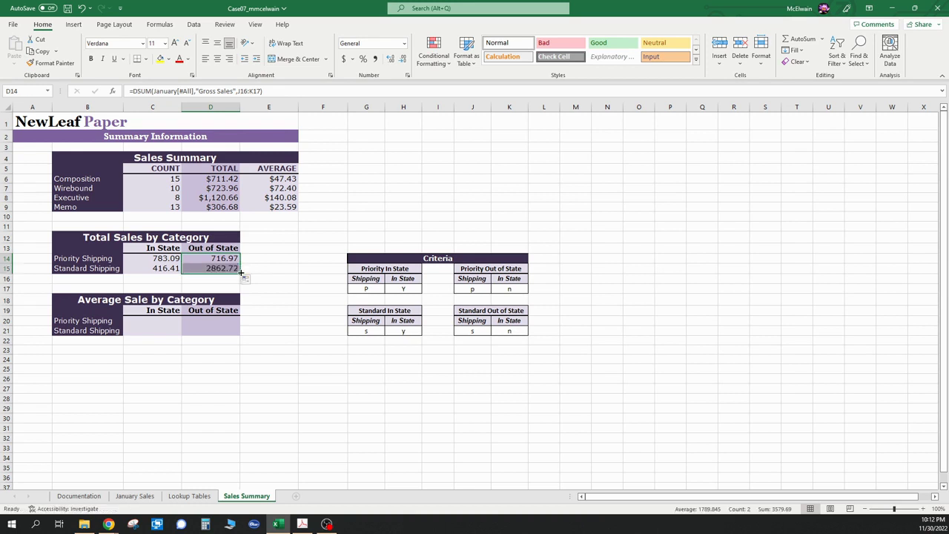
{"action": "left_click", "coordinate": [224, 268]}
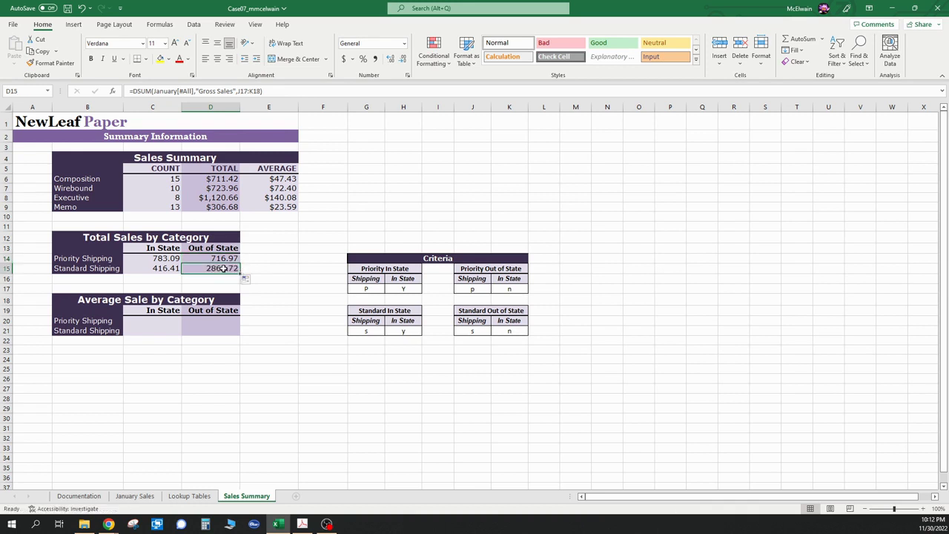
{"action": "left_click", "coordinate": [255, 91]}
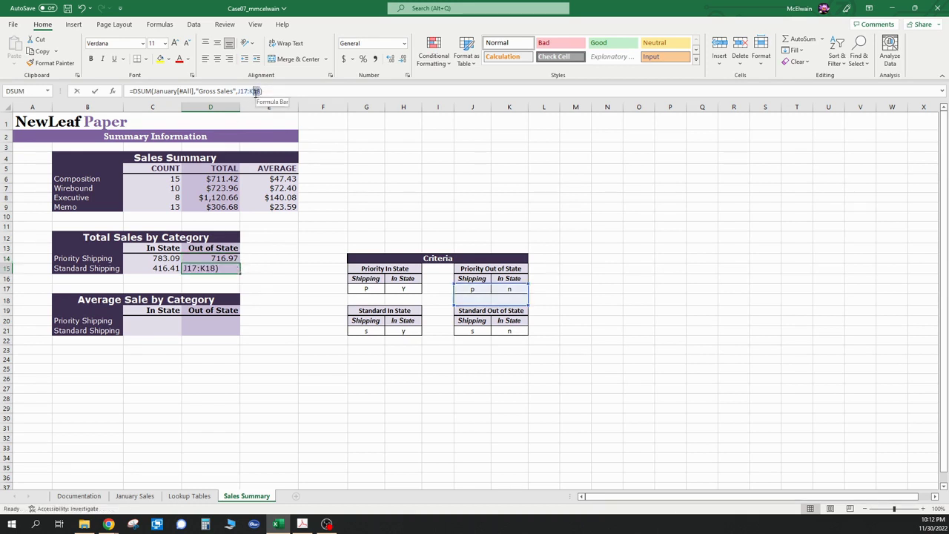
{"action": "left_click_drag", "start_coordinate": [246, 93], "coordinate": [233, 89]}
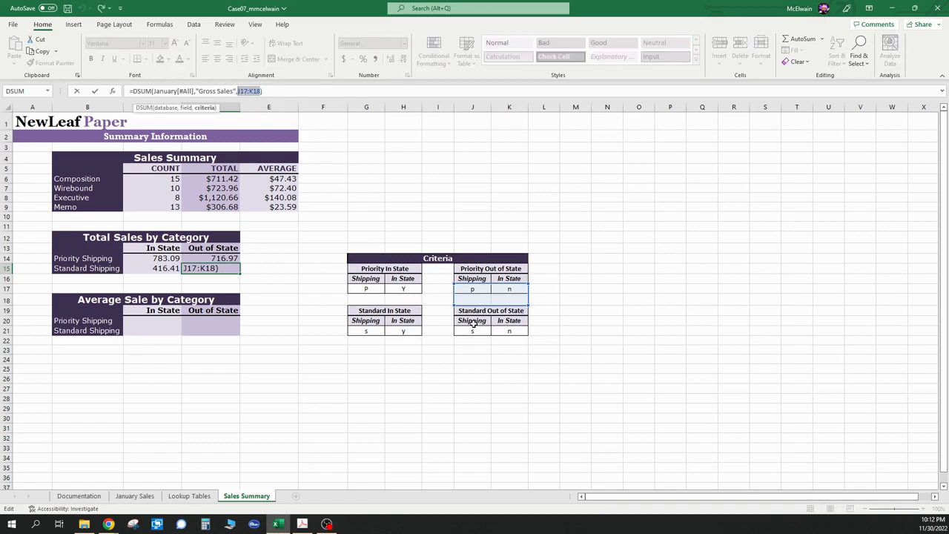
{"action": "left_click_drag", "start_coordinate": [471, 320], "coordinate": [509, 331]}
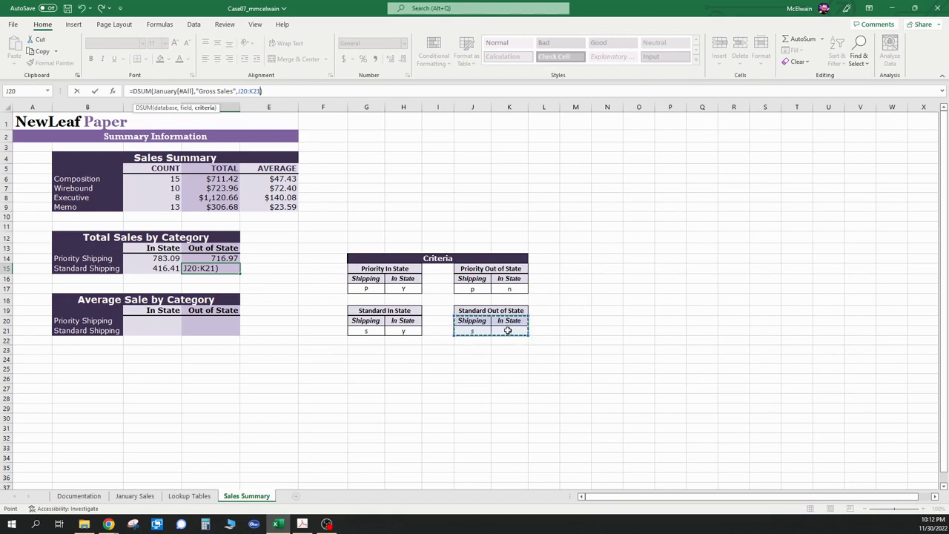
{"action": "key", "text": "Return"}
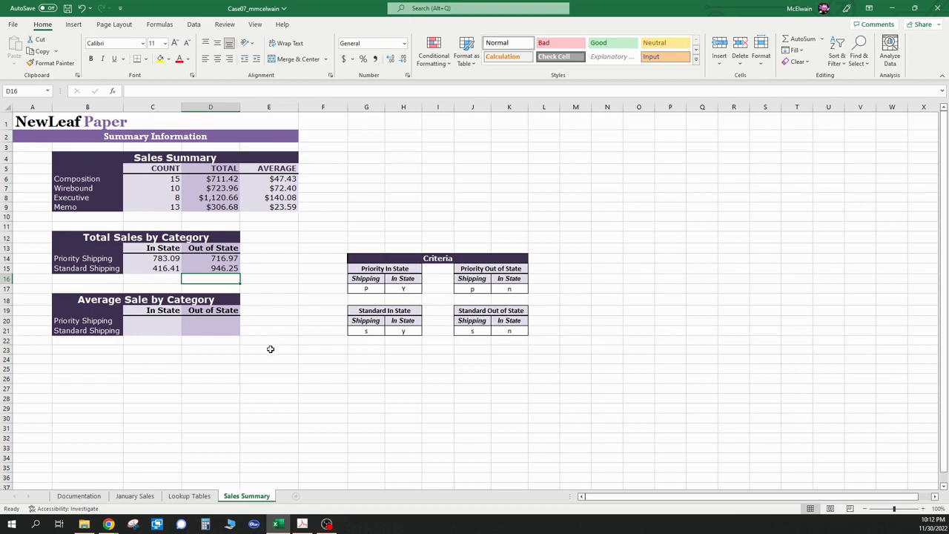
Format the Total Sales by Category values in C14:D15 as Currency.
{"action": "left_click_drag", "start_coordinate": [152, 261], "coordinate": [220, 269]}
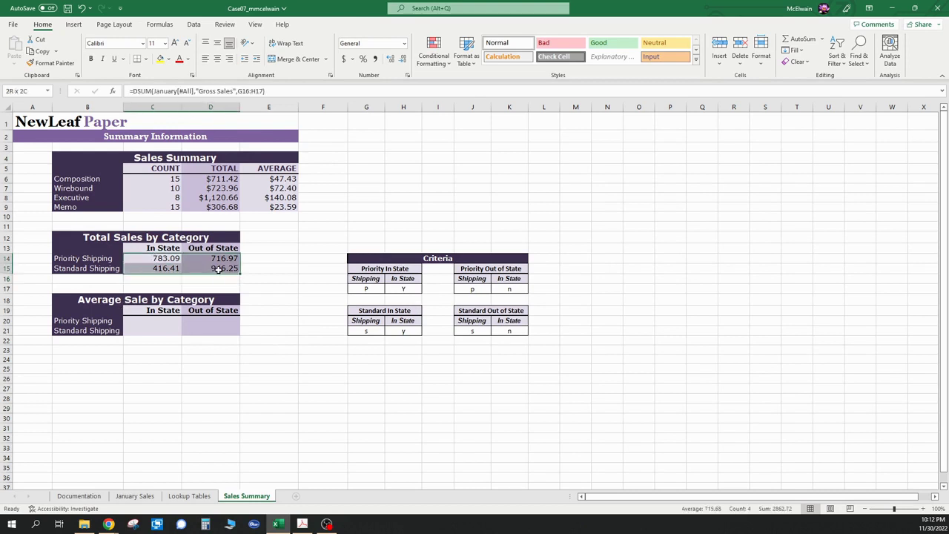
{"action": "left_click", "coordinate": [386, 46]}
{"action": "left_click", "coordinate": [403, 44]}
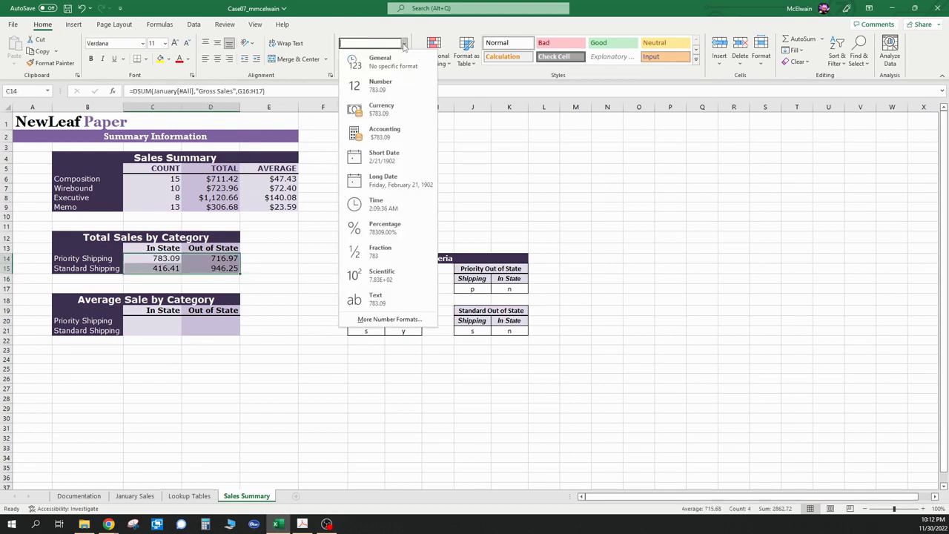
{"action": "left_click", "coordinate": [385, 106]}
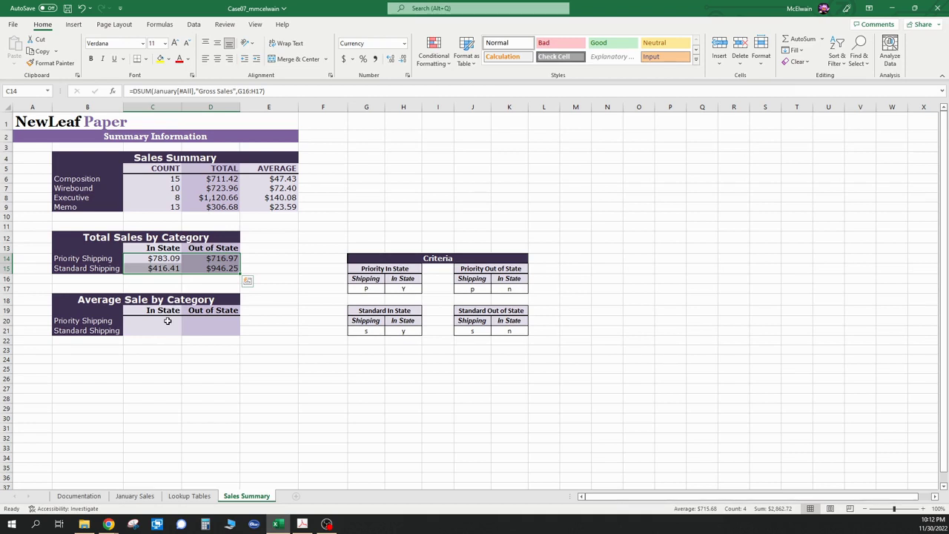
Insert a DAVERAGE function in C20 for in-state priority shipping, with January[#all] as its database.
{"action": "left_click", "coordinate": [168, 320]}
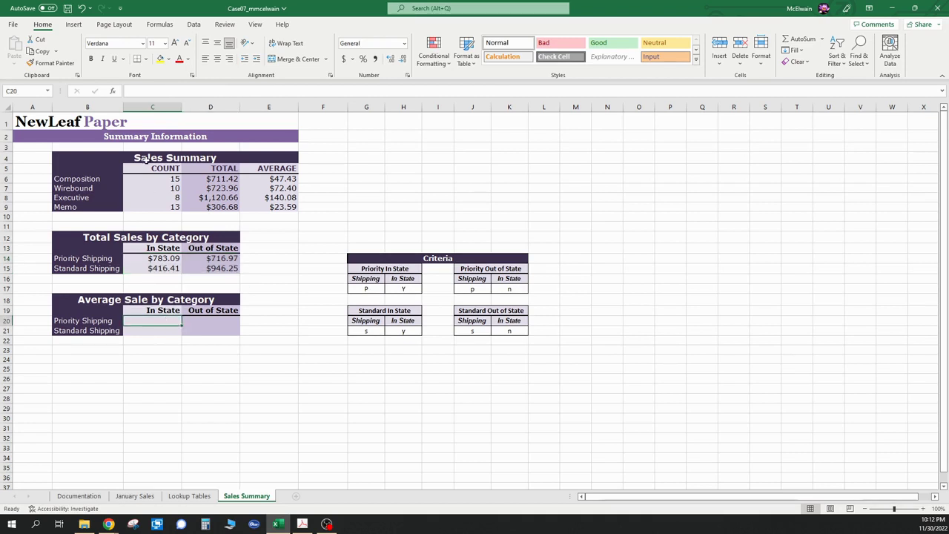
{"action": "left_click", "coordinate": [113, 90]}
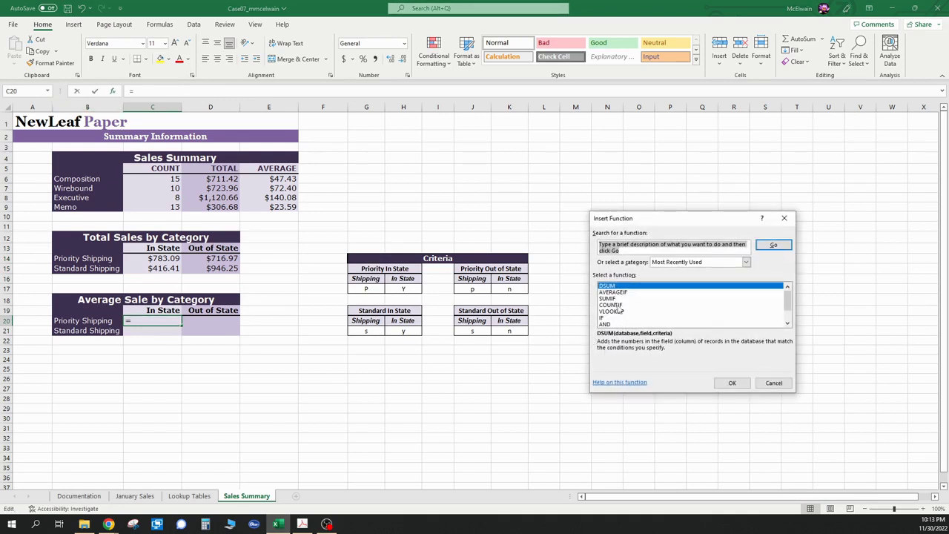
{"action": "type", "text": "dave"}
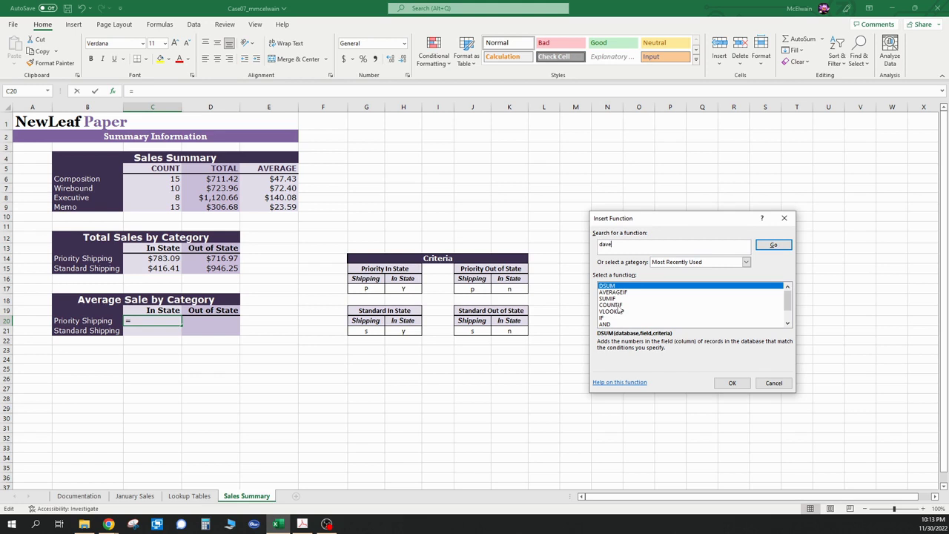
{"action": "type", "text": "rage"}
{"action": "key", "text": "Return"}
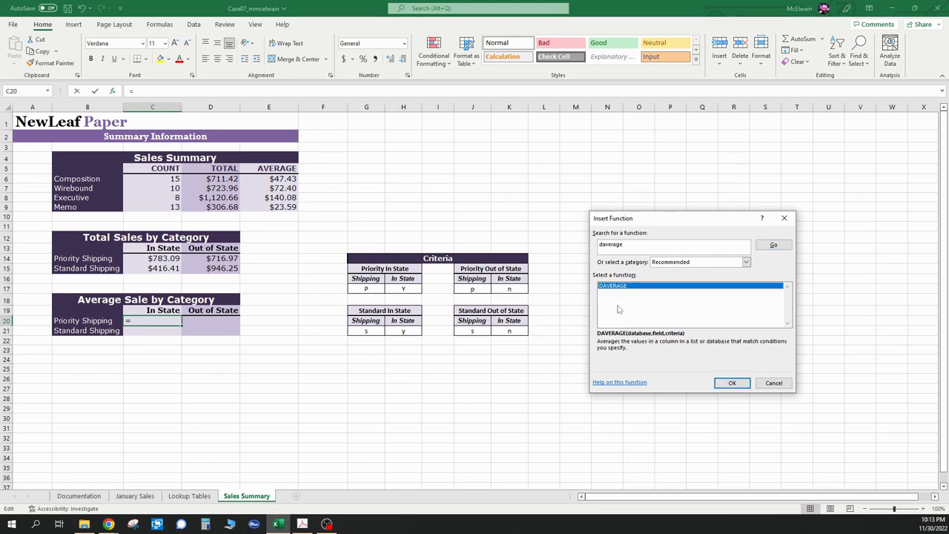
{"action": "double_click", "coordinate": [647, 287]}
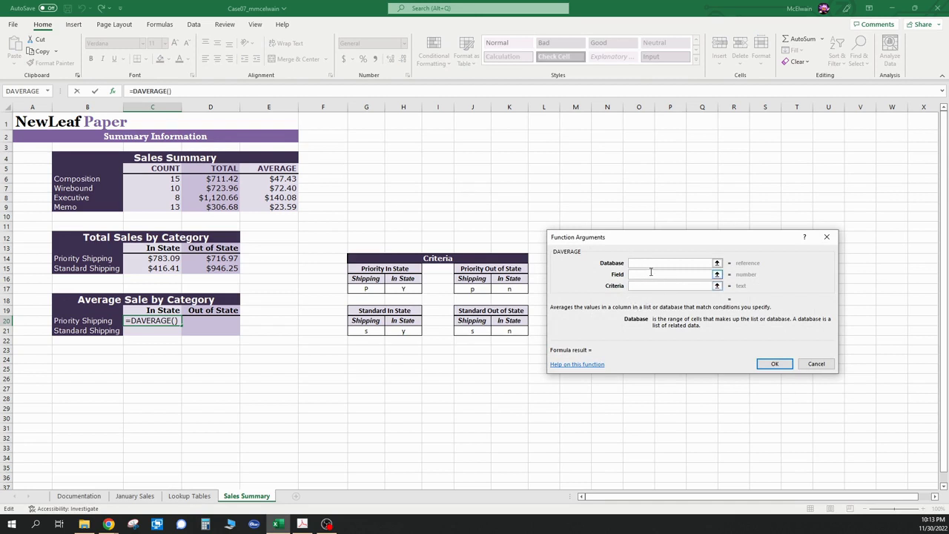
{"action": "type", "text": "January"}
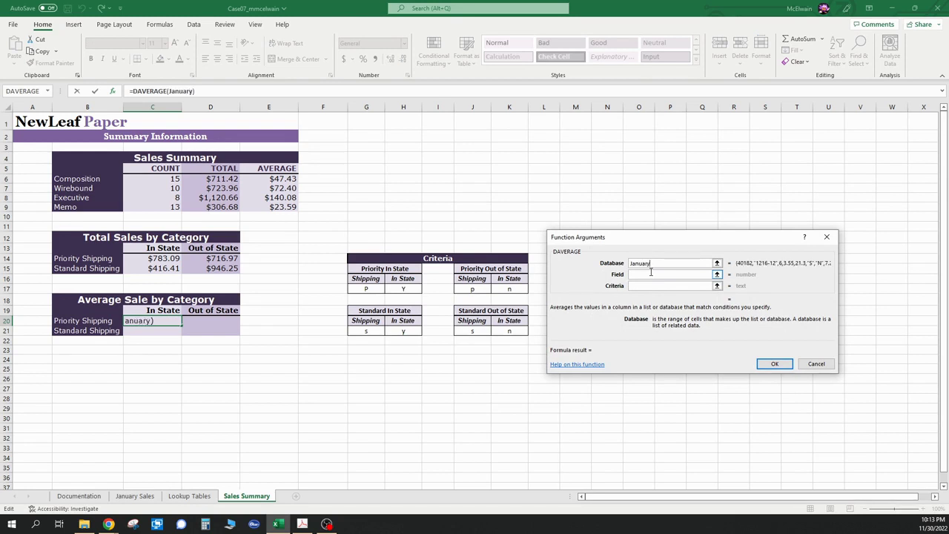
{"action": "type", "text": "[#all]"}
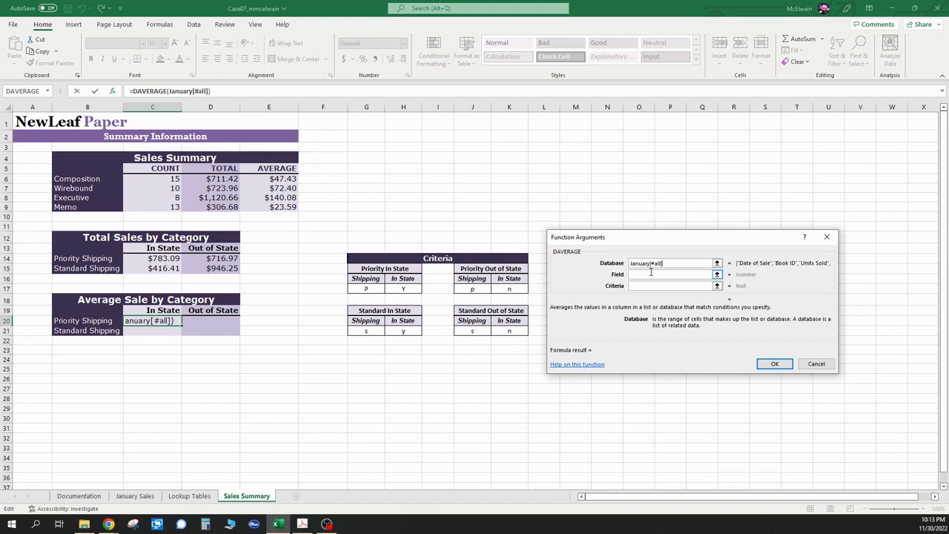
Set the DAVERAGE field to "Gross Sales" and the criteria to G16:H17, and complete the C20 formula.
{"action": "left_click", "coordinate": [658, 274]}
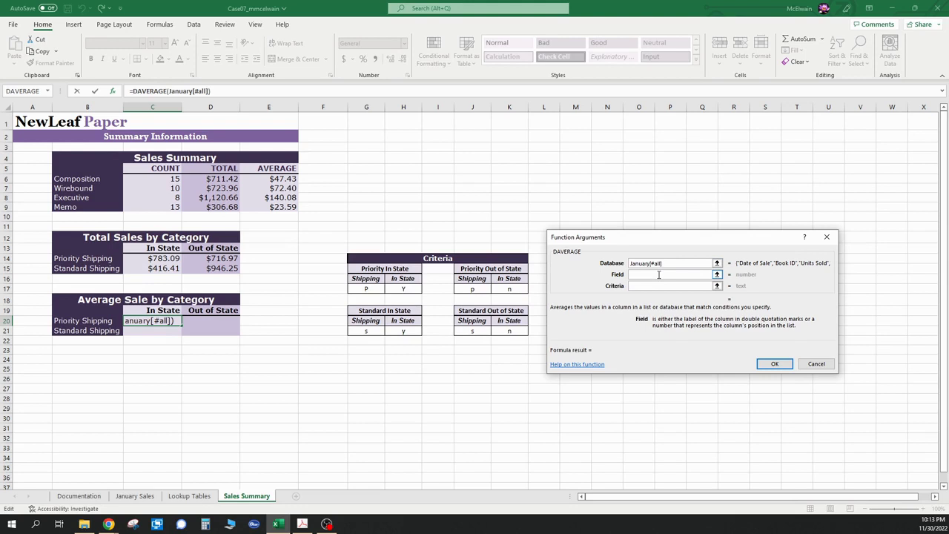
{"action": "type", "text": "Gross Sales"}
{"action": "key", "text": "Tab"}
{"action": "left_click", "coordinate": [655, 287]}
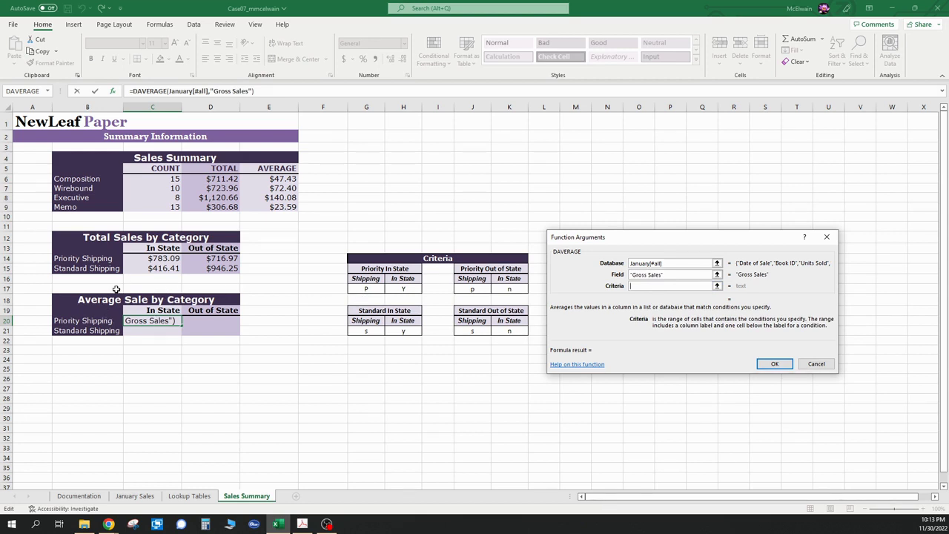
{"action": "left_click", "coordinate": [371, 280]}
{"action": "left_click_drag", "start_coordinate": [370, 280], "coordinate": [394, 287]}
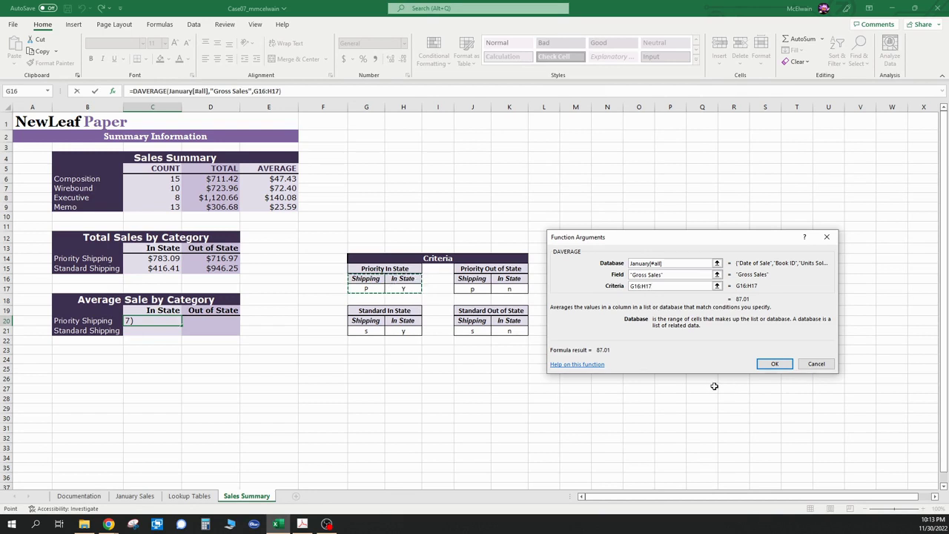
{"action": "left_click", "coordinate": [775, 363]}
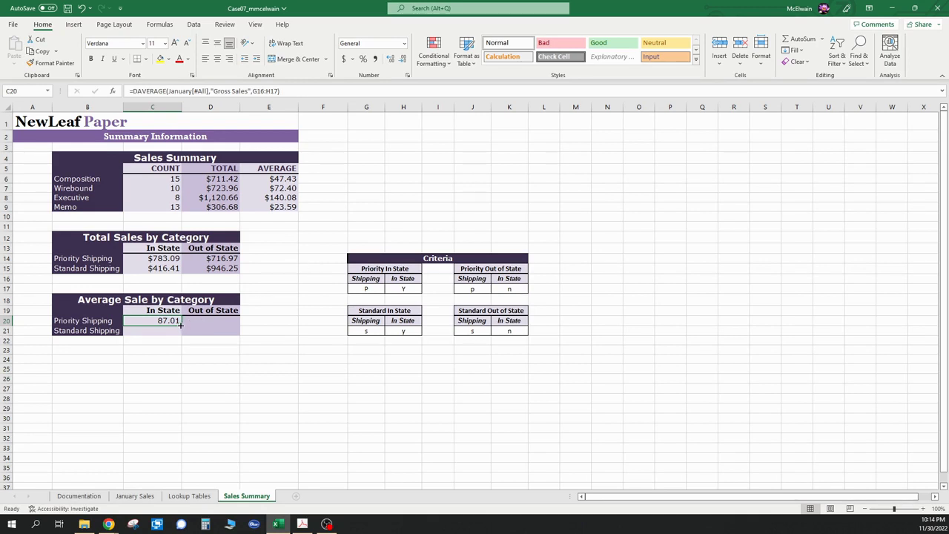
Copy the in-state DAVERAGE formula from C20 down to C21 and change its criteria range to G20:H21.
{"action": "left_click_drag", "start_coordinate": [180, 323], "coordinate": [179, 334]}
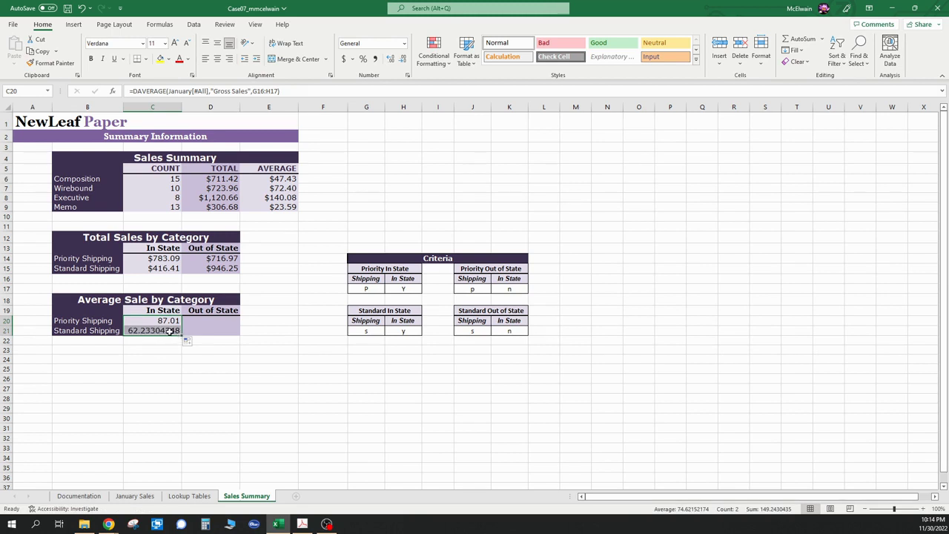
{"action": "left_click", "coordinate": [171, 331]}
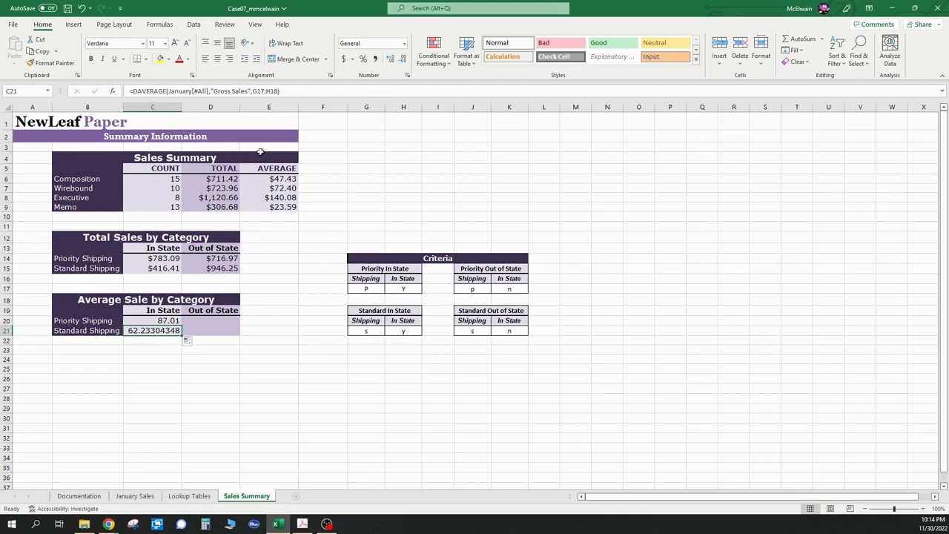
{"action": "left_click_drag", "start_coordinate": [253, 90], "coordinate": [273, 92]}
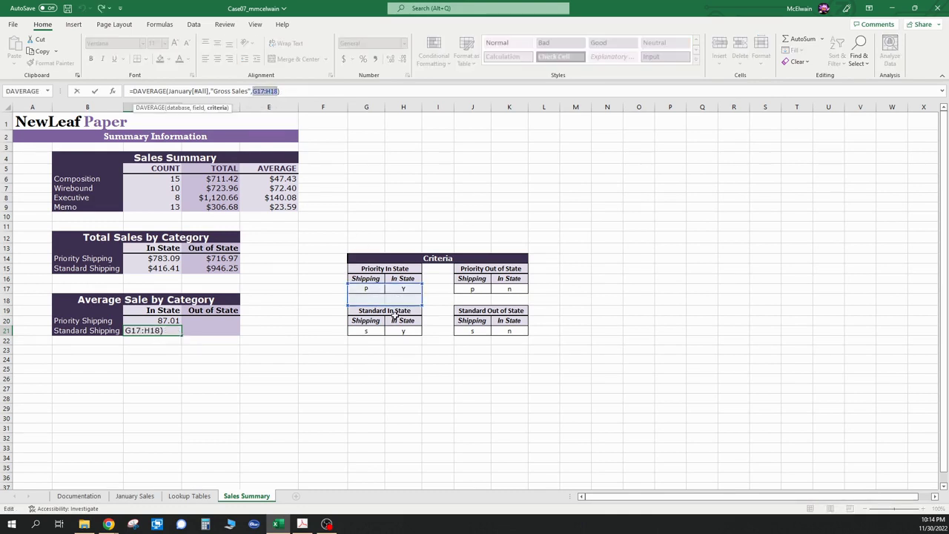
{"action": "left_click_drag", "start_coordinate": [365, 325], "coordinate": [396, 328]}
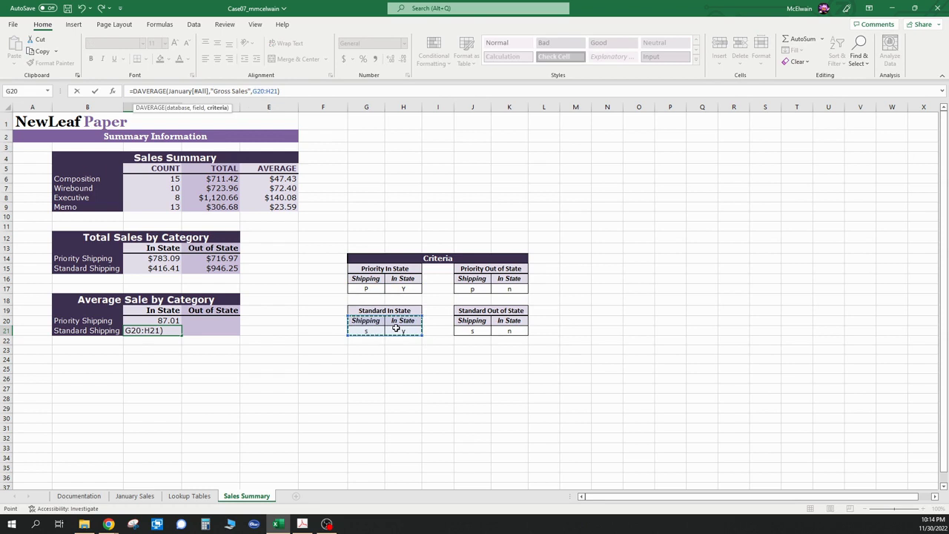
{"action": "key", "text": "Return"}
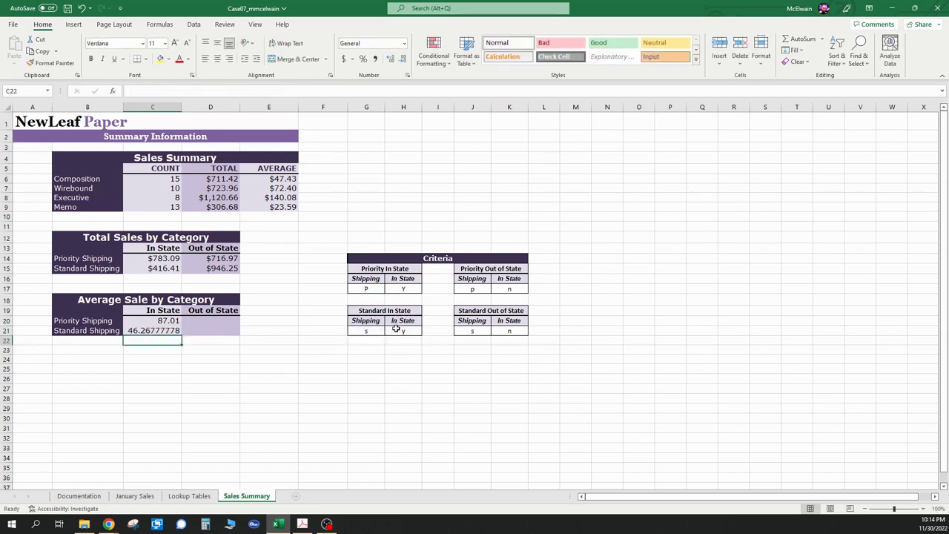
Copy the in-state DAVERAGE formulas in C20 and C21 across to the Out of State cells D20 and D21.
{"action": "left_click", "coordinate": [178, 322]}
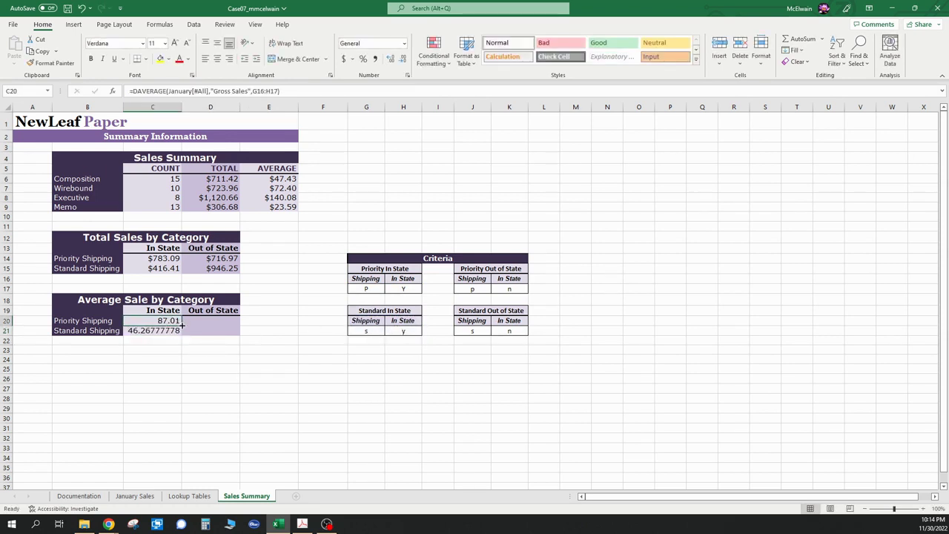
{"action": "left_click_drag", "start_coordinate": [182, 325], "coordinate": [223, 324]}
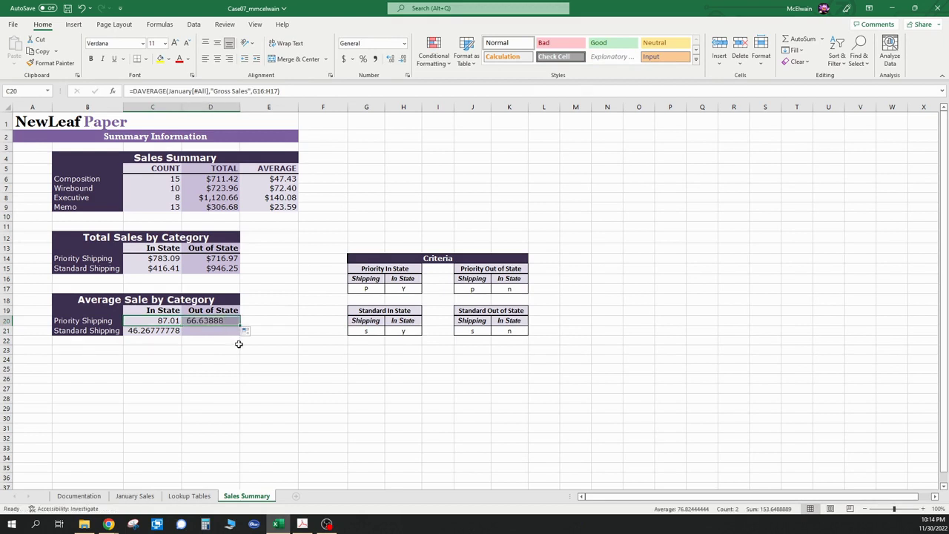
{"action": "left_click", "coordinate": [179, 332]}
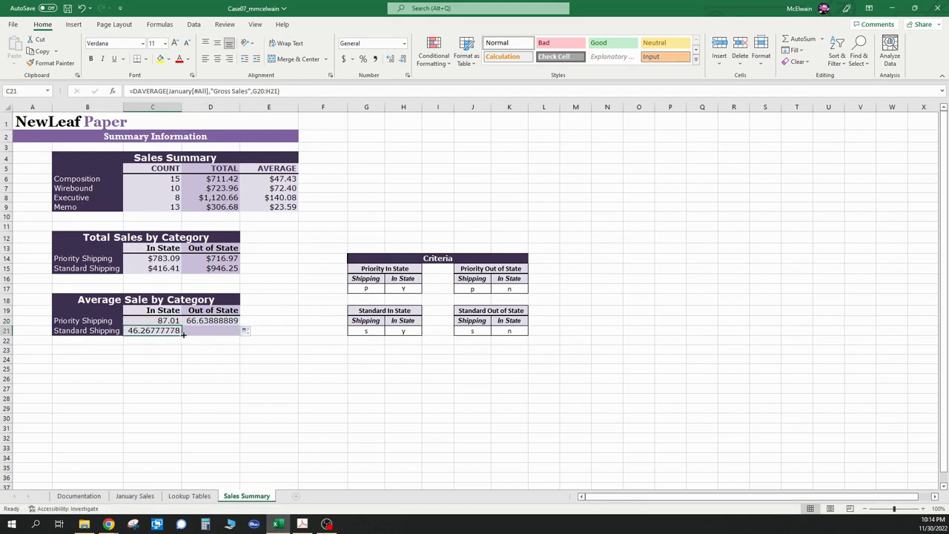
{"action": "left_click_drag", "start_coordinate": [181, 335], "coordinate": [238, 331]}
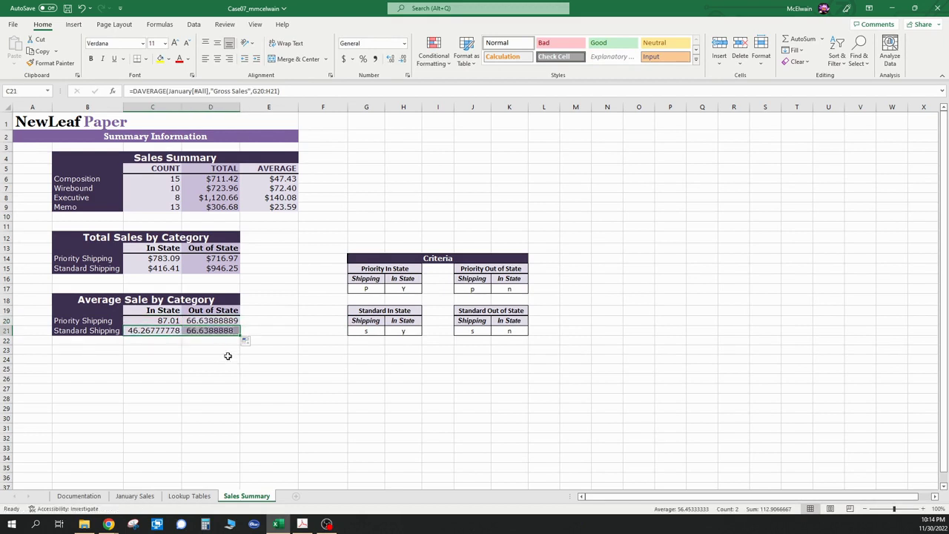
Change the criteria ranges of the out-of-state DAVERAGE formulas to J16:K17 in D20 and J20:K21 in D21.
{"action": "left_click", "coordinate": [227, 321]}
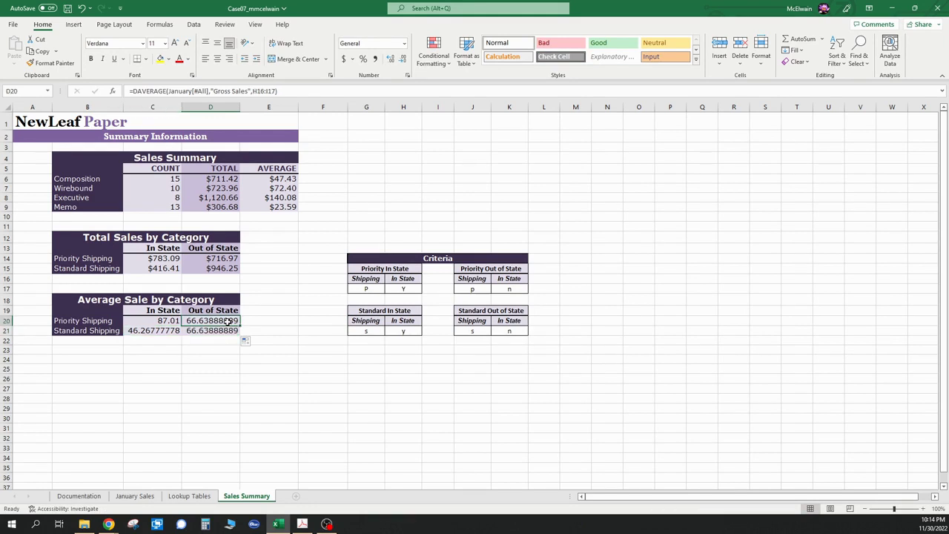
{"action": "left_click_drag", "start_coordinate": [253, 91], "coordinate": [275, 92]}
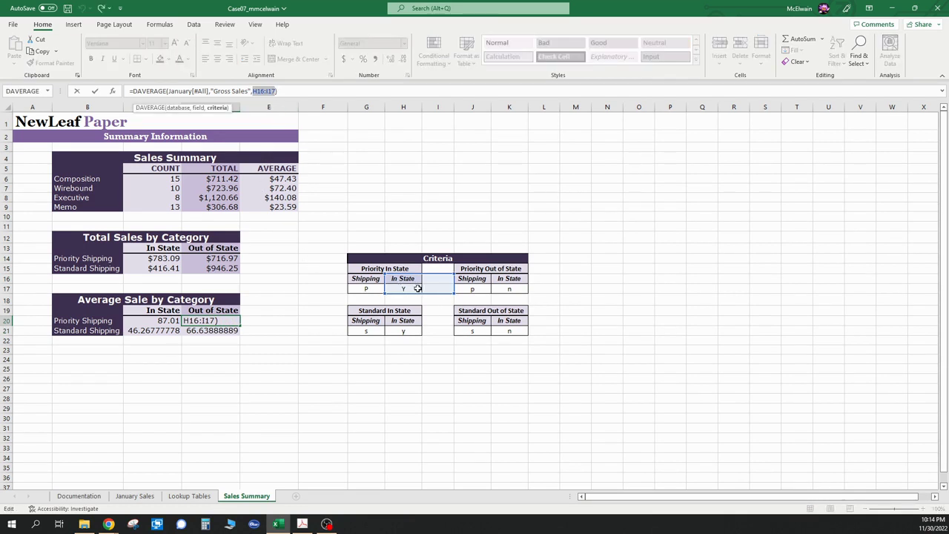
{"action": "left_click_drag", "start_coordinate": [472, 280], "coordinate": [509, 295]}
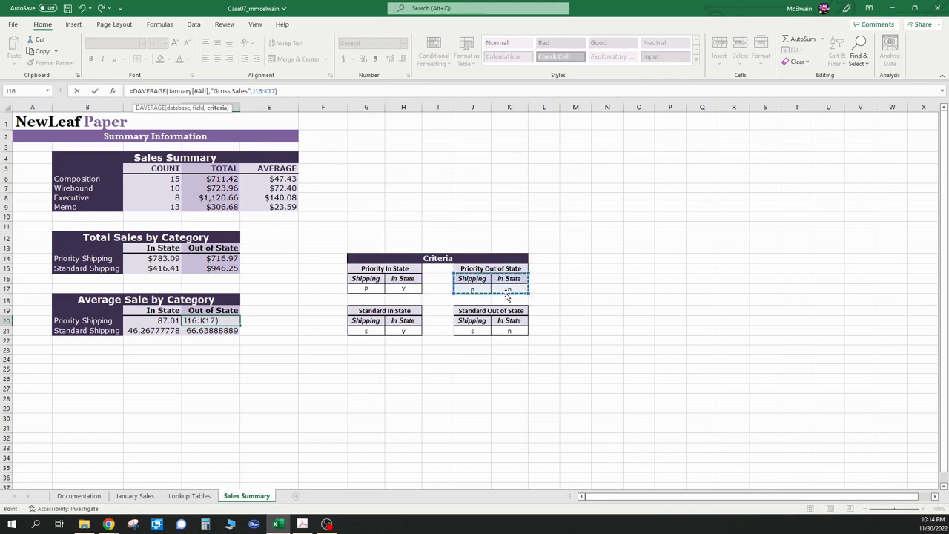
{"action": "key", "text": "Return"}
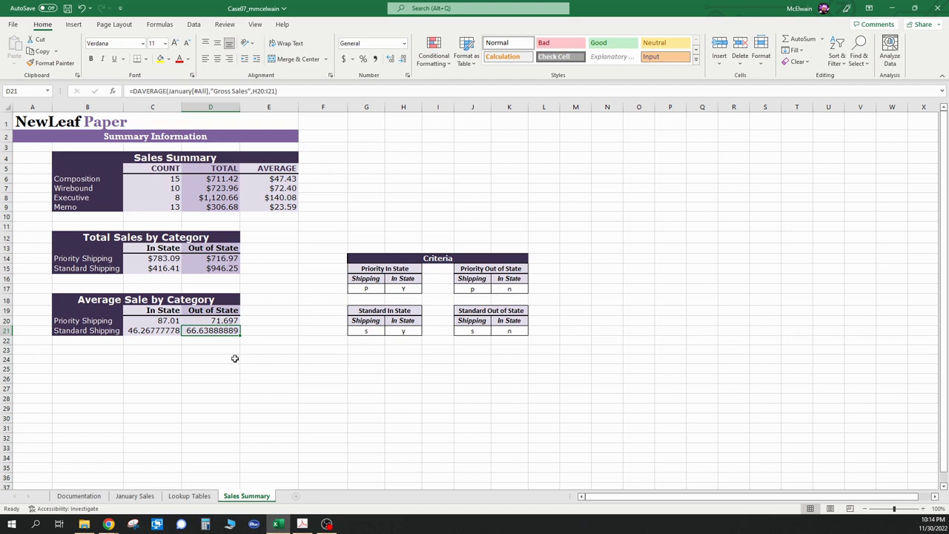
{"action": "left_click_drag", "start_coordinate": [252, 90], "coordinate": [272, 91]}
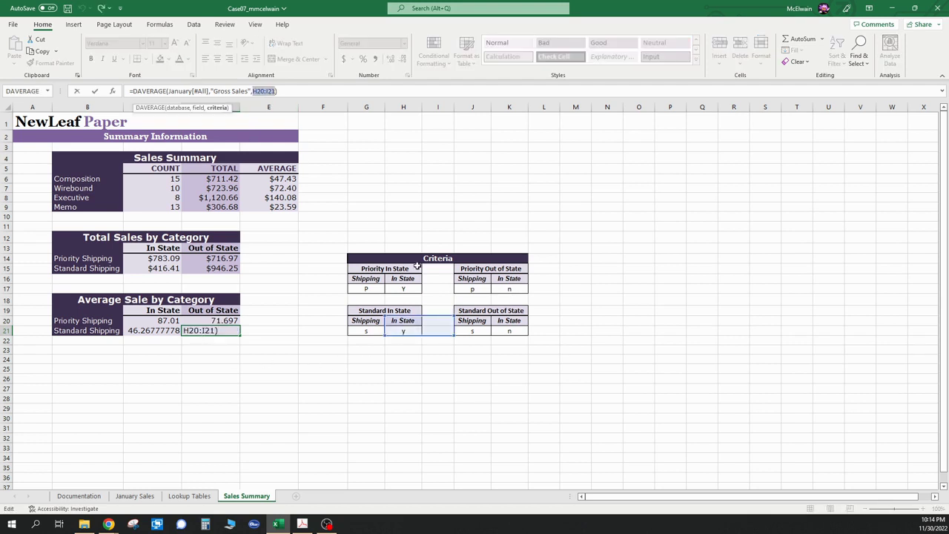
{"action": "left_click_drag", "start_coordinate": [467, 322], "coordinate": [499, 331]}
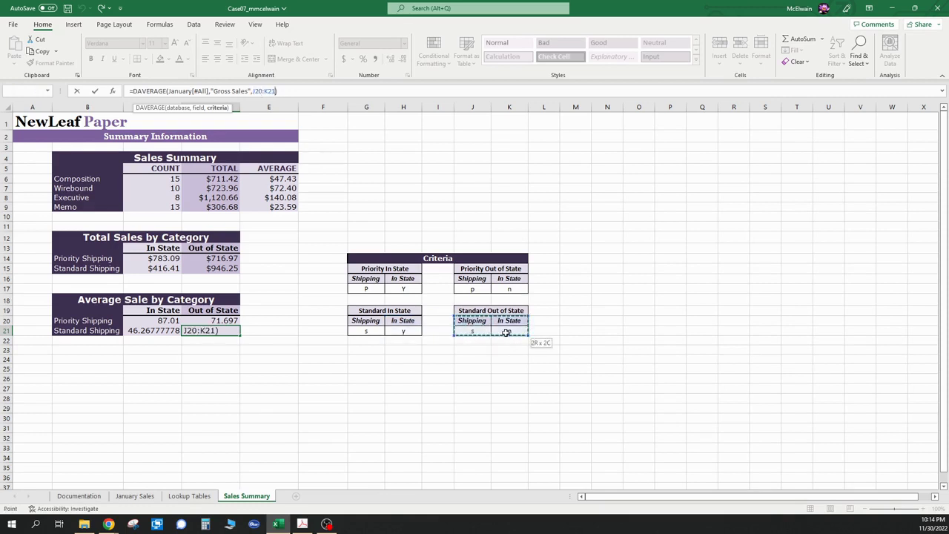
{"action": "key", "text": "Return"}
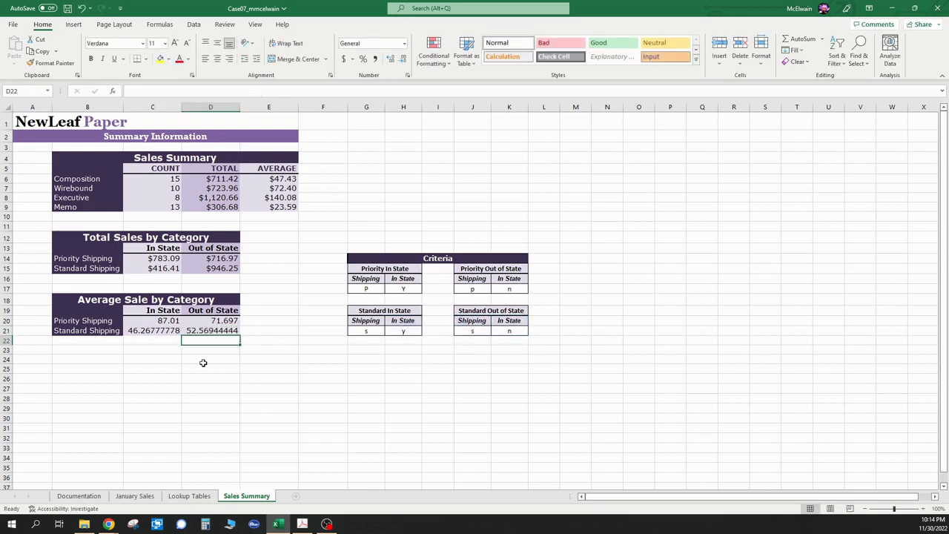
Format the Average Sale by Category values in C20:D21 as Currency.
{"action": "left_click_drag", "start_coordinate": [142, 322], "coordinate": [201, 333]}
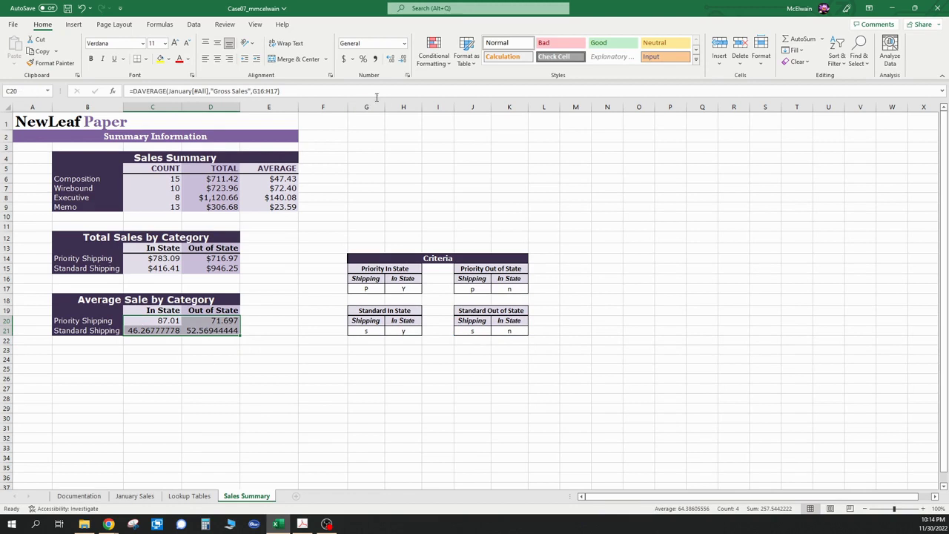
{"action": "left_click", "coordinate": [401, 46]}
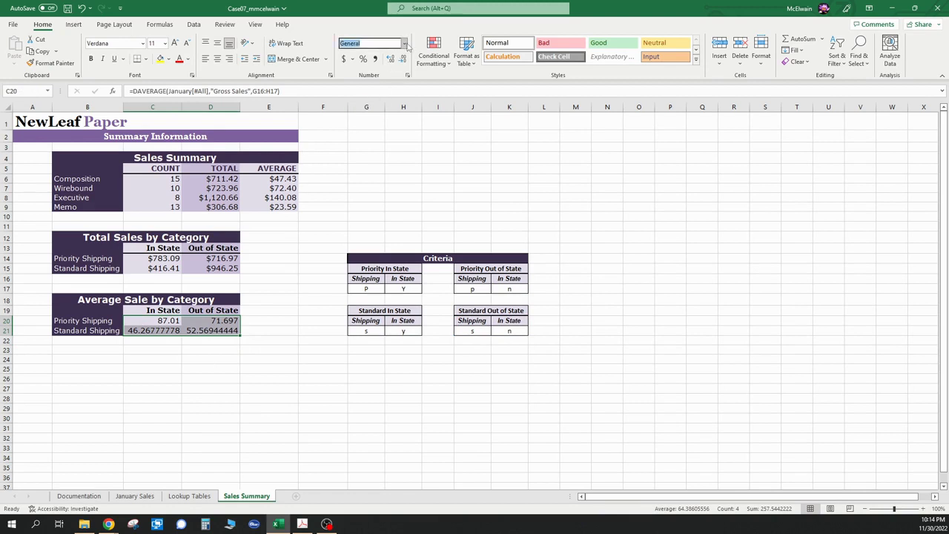
{"action": "left_click", "coordinate": [405, 43]}
{"action": "left_click", "coordinate": [383, 108]}
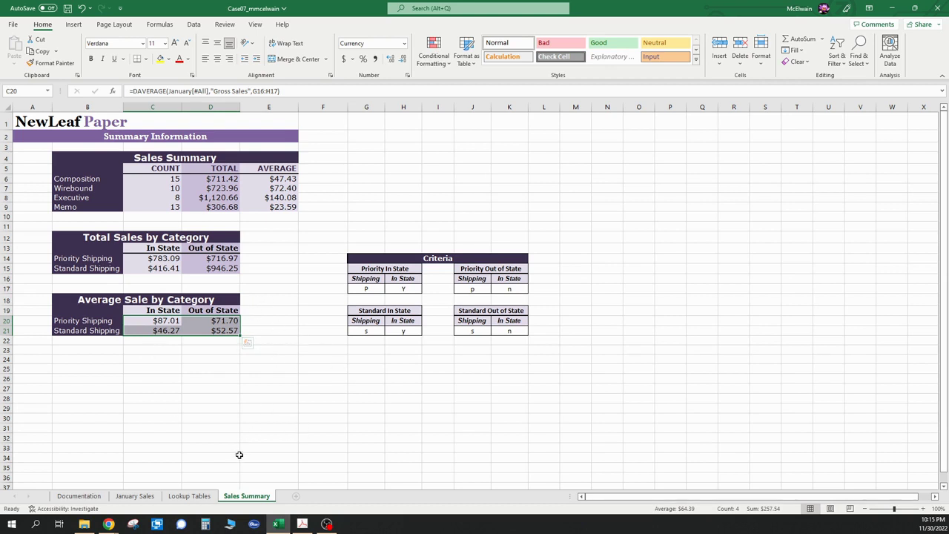
{"action": "left_click", "coordinate": [136, 497]}
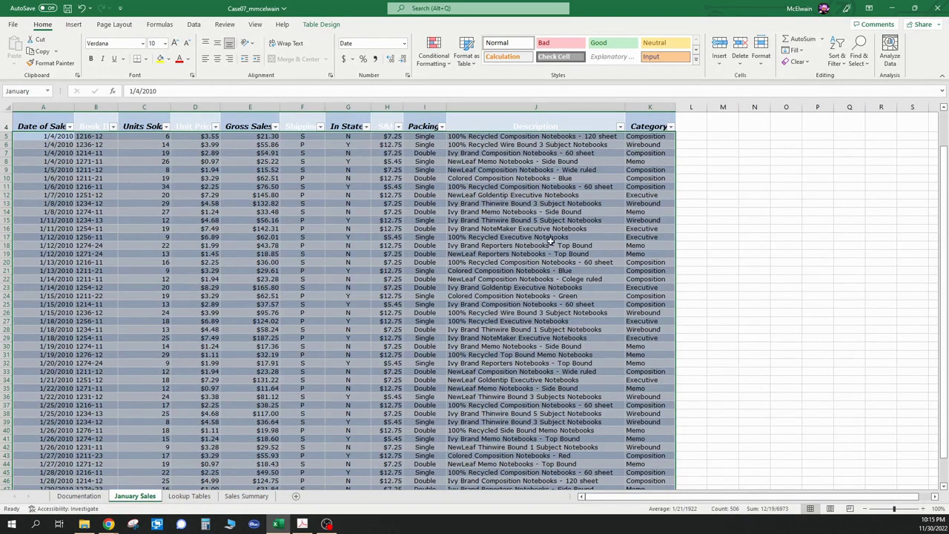
{"action": "scroll", "coordinate": [584, 232], "scroll_direction": "up", "scroll_amount": 1}
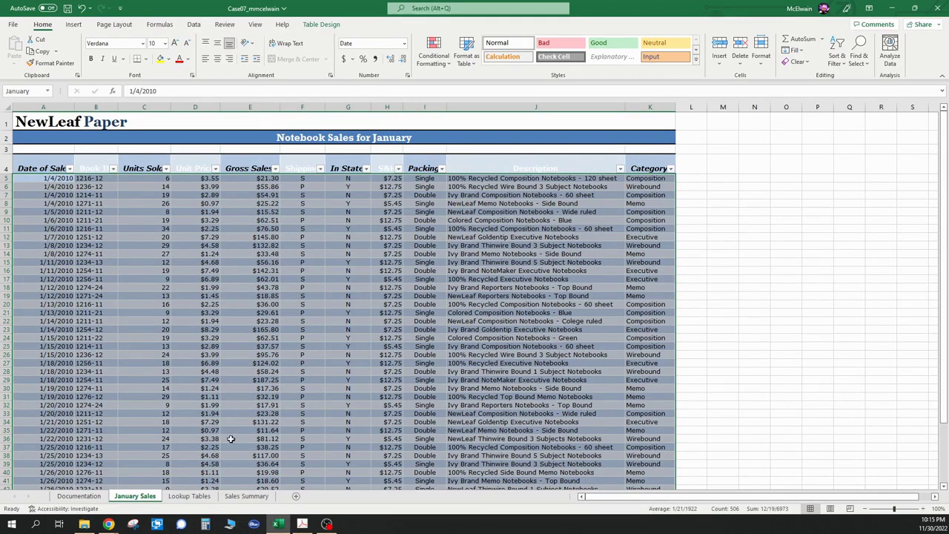
{"action": "left_click", "coordinate": [246, 497]}
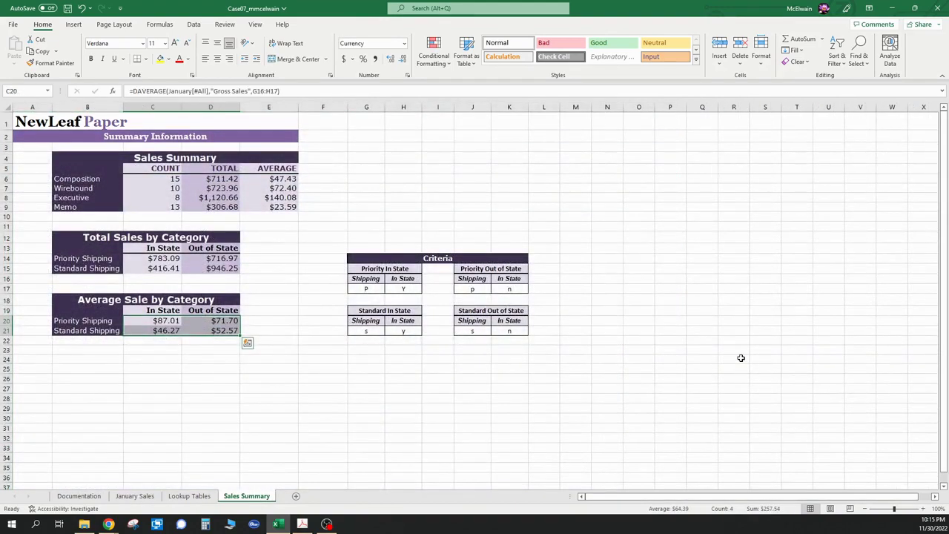